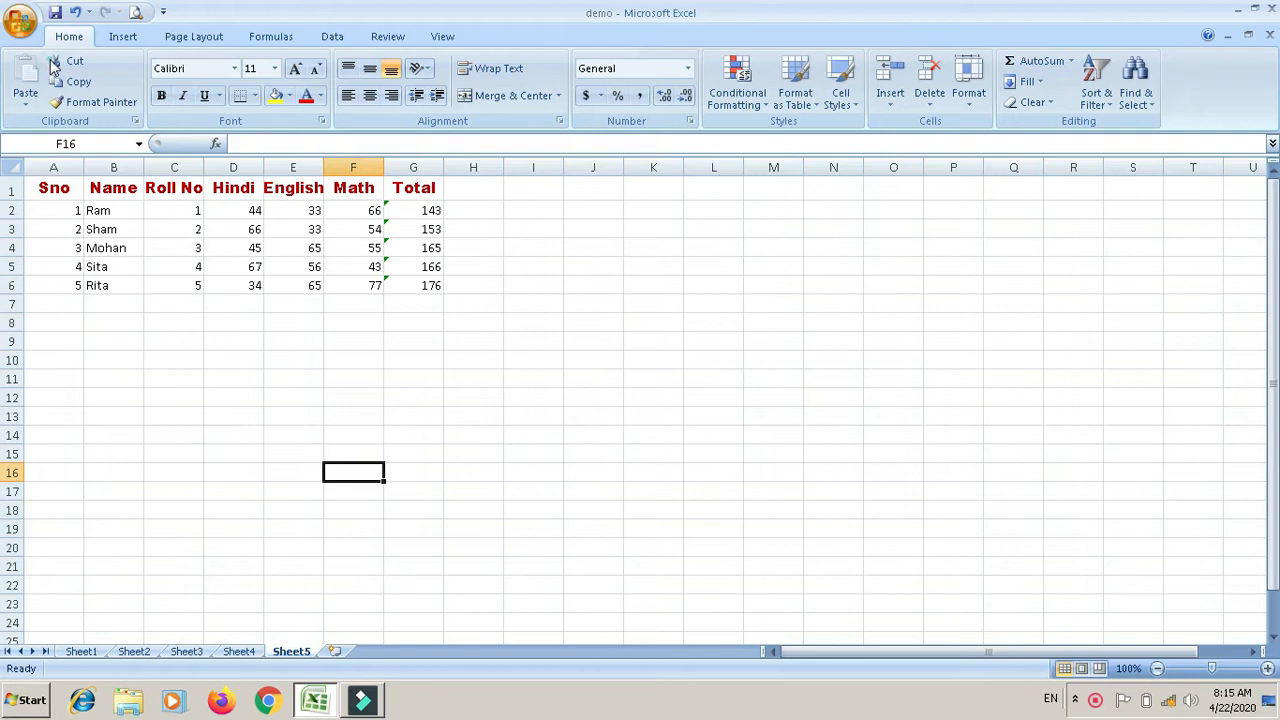
Step: Create a new blank workbook, Book2, from the Blank Workbook template
{"action": "left_click", "coordinate": [51, 62]}
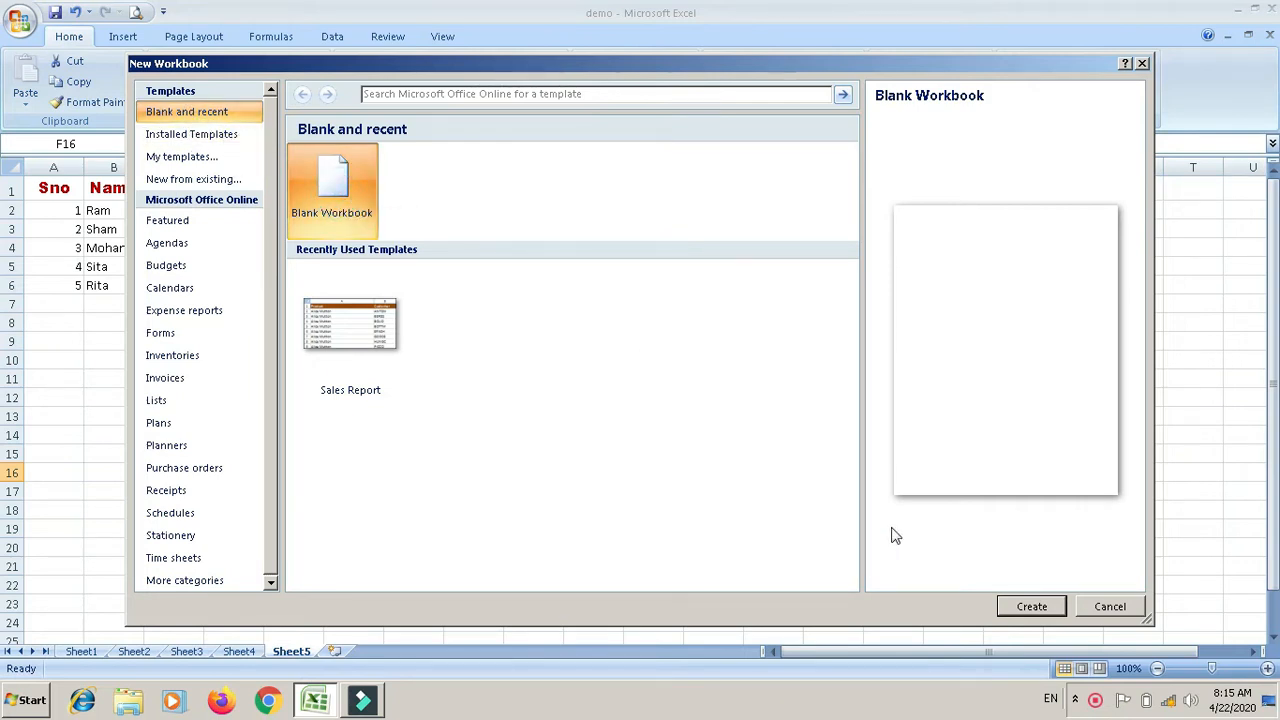
{"action": "left_click", "coordinate": [1030, 607]}
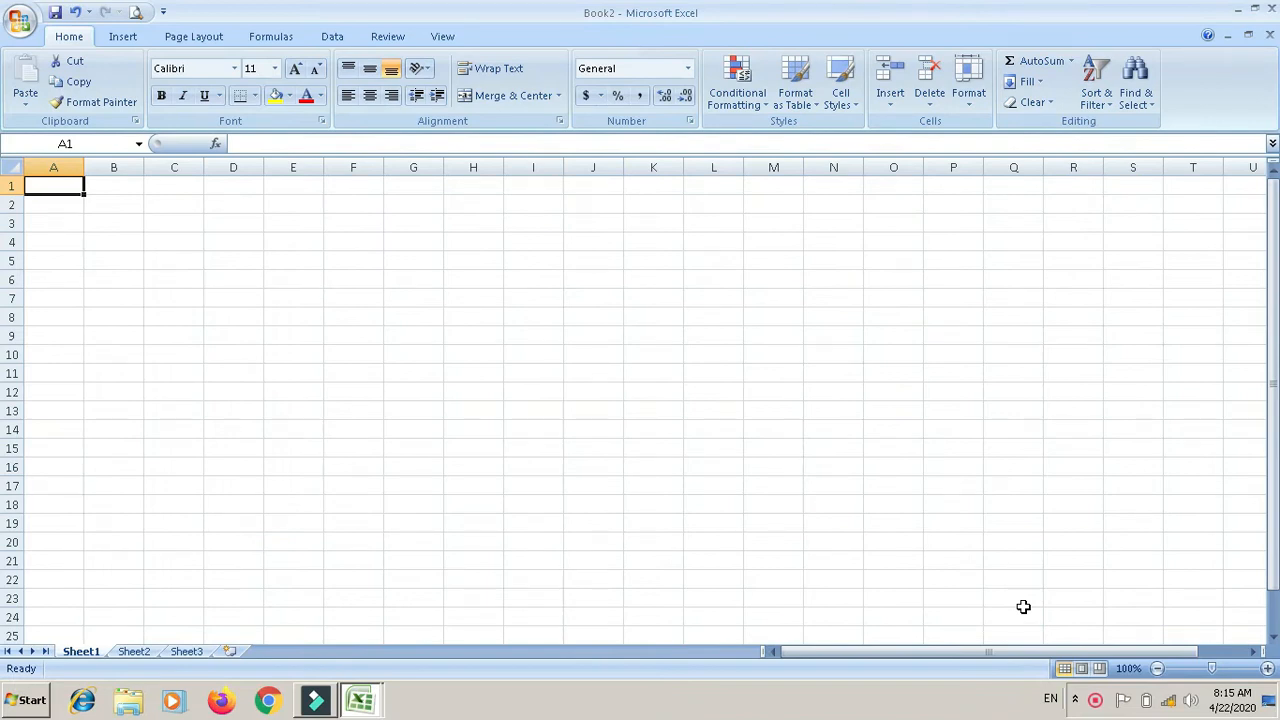
Step: Clear the stray test text and enter headings 'name' in A1 and 'class' in B1
{"action": "type", "text": "dkl"}
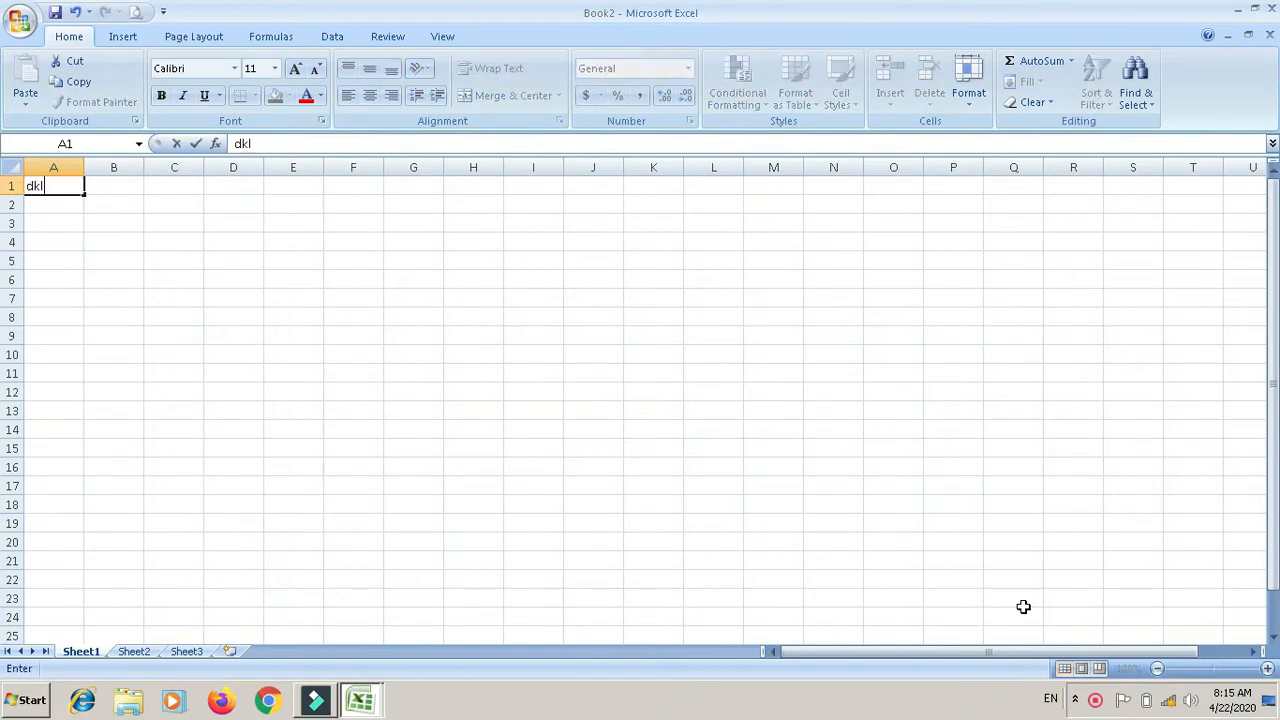
{"action": "type", "text": "jkfgjkld dgdsjgh"}
{"action": "key", "text": "BackSpace"}
{"action": "key", "text": "BackSpace"}
{"action": "key", "text": "BackSpace"}
{"action": "key", "text": "BackSpace"}
{"action": "key", "text": "BackSpace"}
{"action": "key", "text": "BackSpace"}
{"action": "key", "text": "BackSpace"}
{"action": "key", "text": "BackSpace"}
{"action": "key", "text": "BackSpace"}
{"action": "key", "text": "BackSpace"}
{"action": "key", "text": "BackSpace"}
{"action": "key", "text": "BackSpace"}
{"action": "key", "text": "BackSpace"}
{"action": "key", "text": "BackSpace"}
{"action": "key", "text": "BackSpace"}
{"action": "key", "text": "BackSpace"}
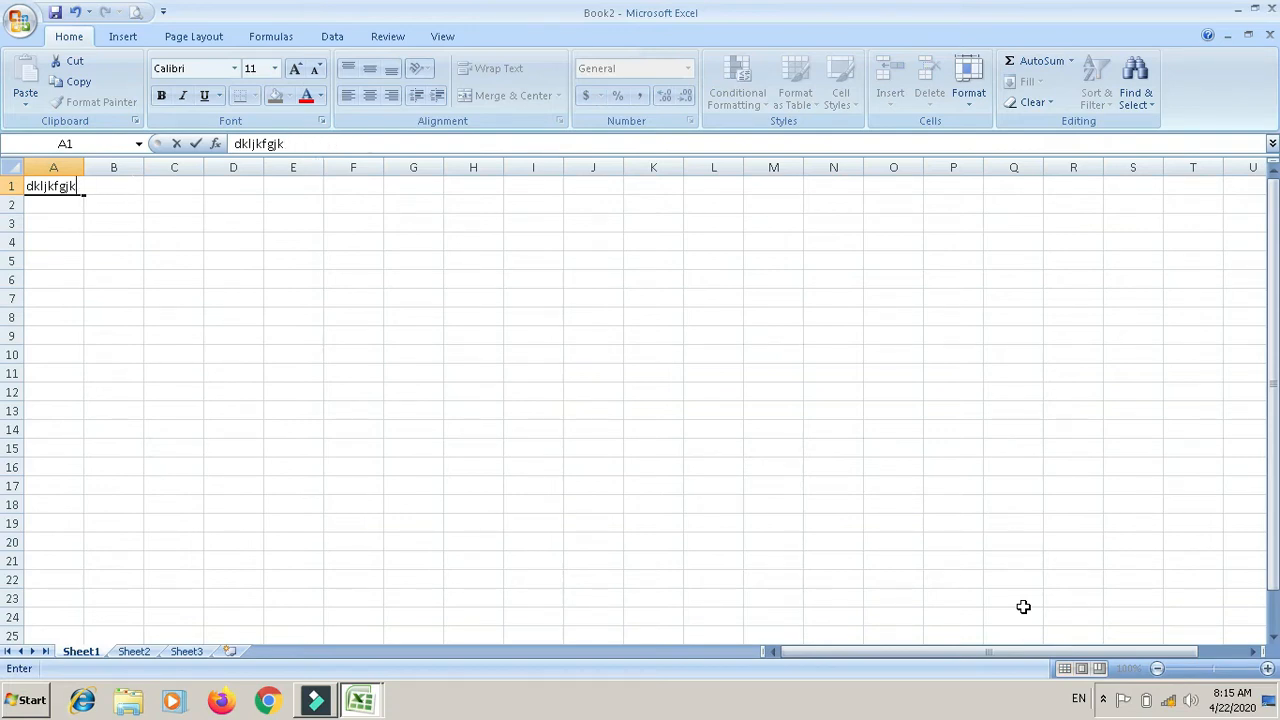
{"action": "key", "text": "BackSpace"}
{"action": "key", "text": "BackSpace"}
{"action": "key", "text": "BackSpace"}
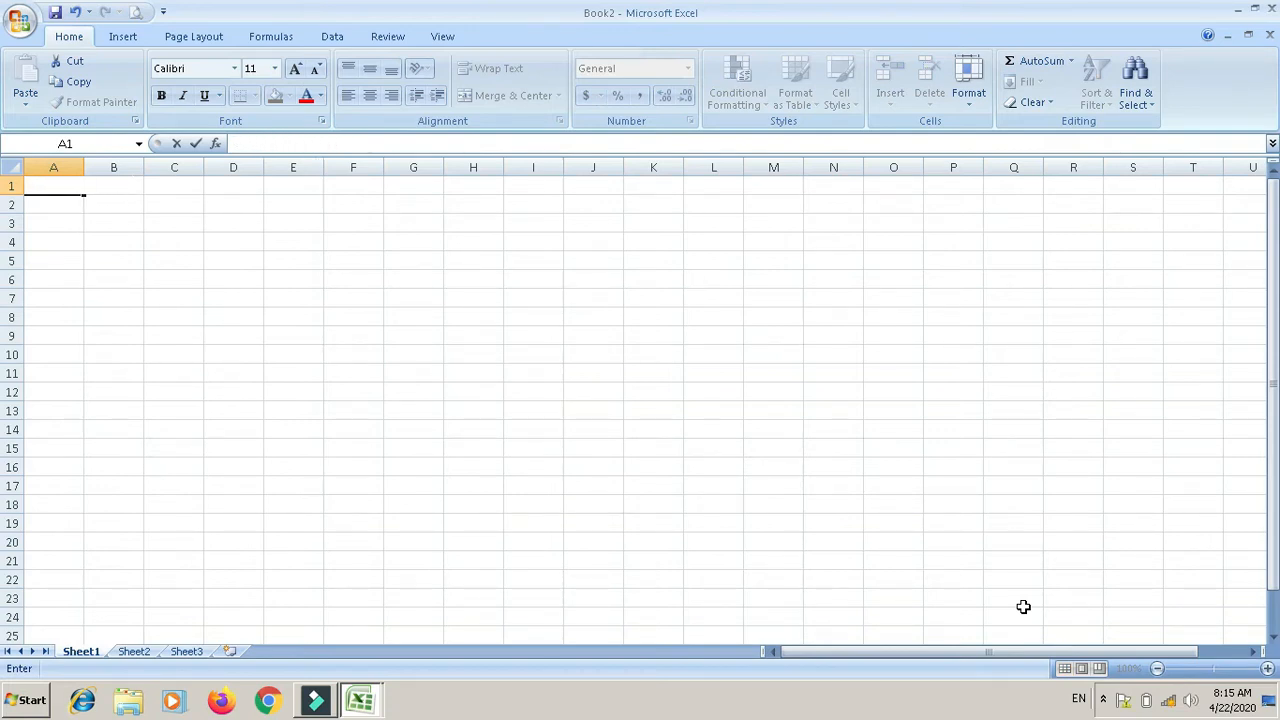
{"action": "type", "text": "name"}
{"action": "key", "text": "Tab"}
{"action": "type", "text": "class"}
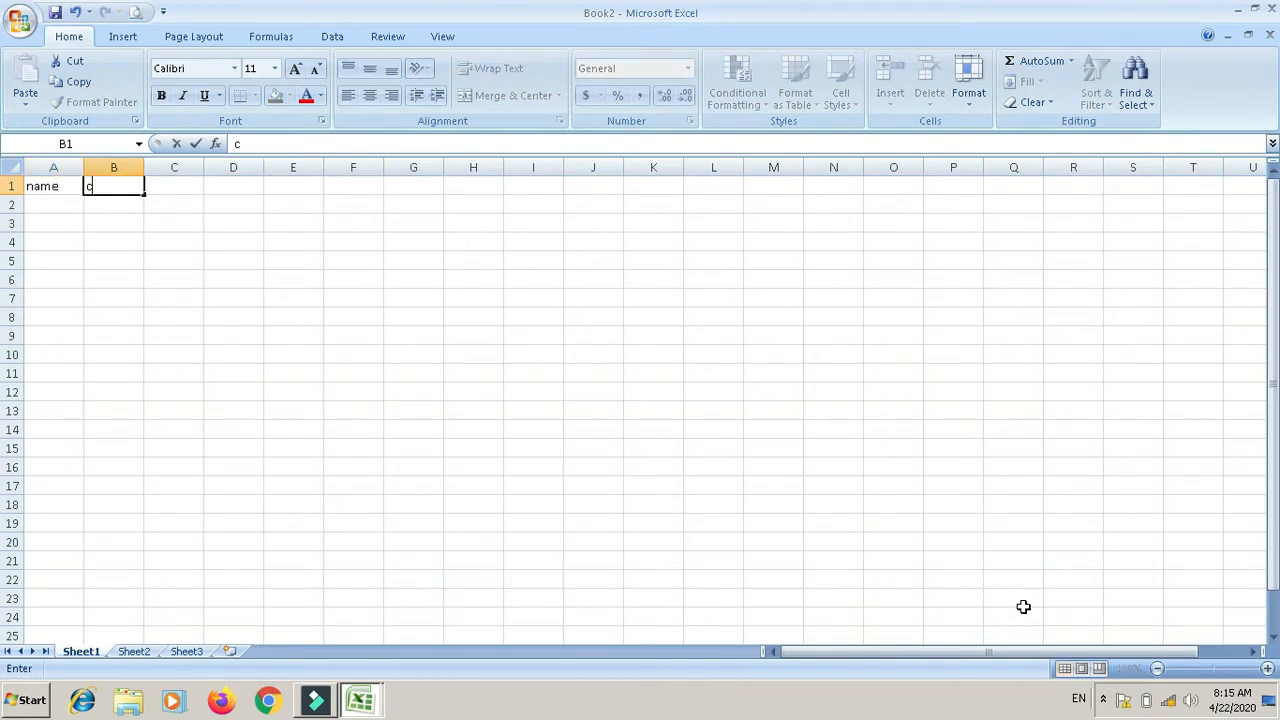
{"action": "key", "text": "Tab"}
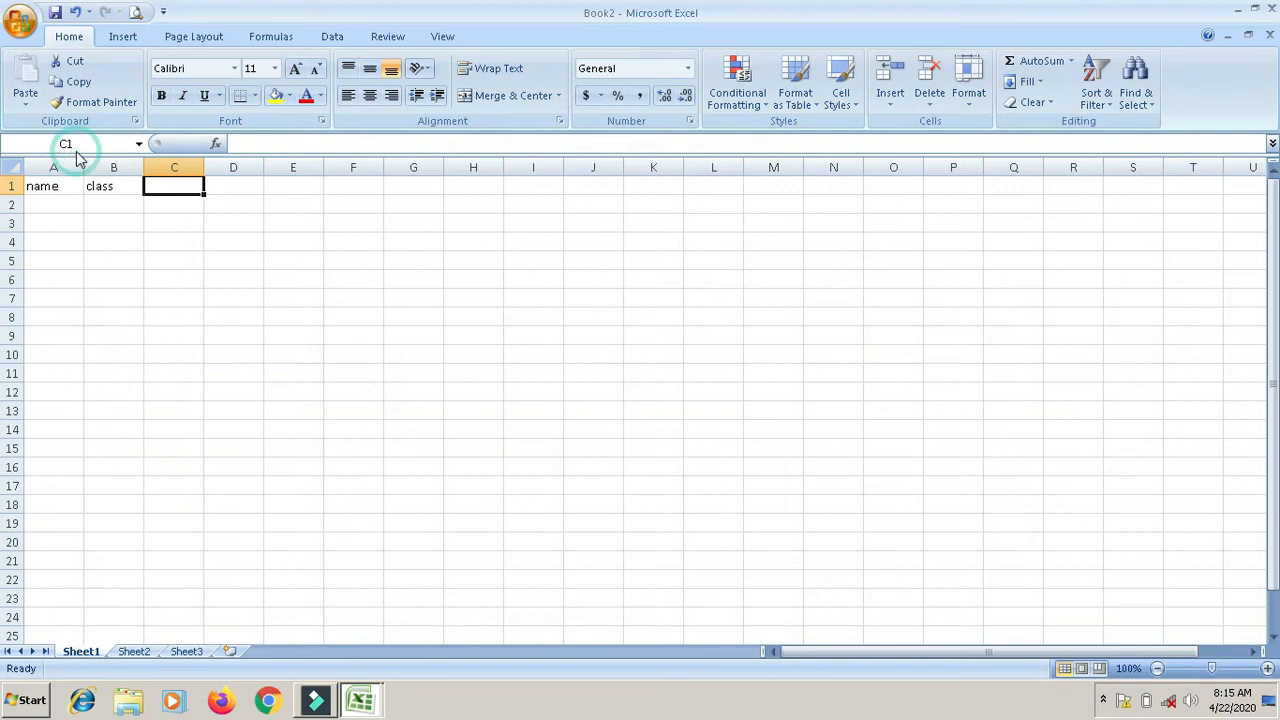
{"action": "key", "text": "ctrl+s"}
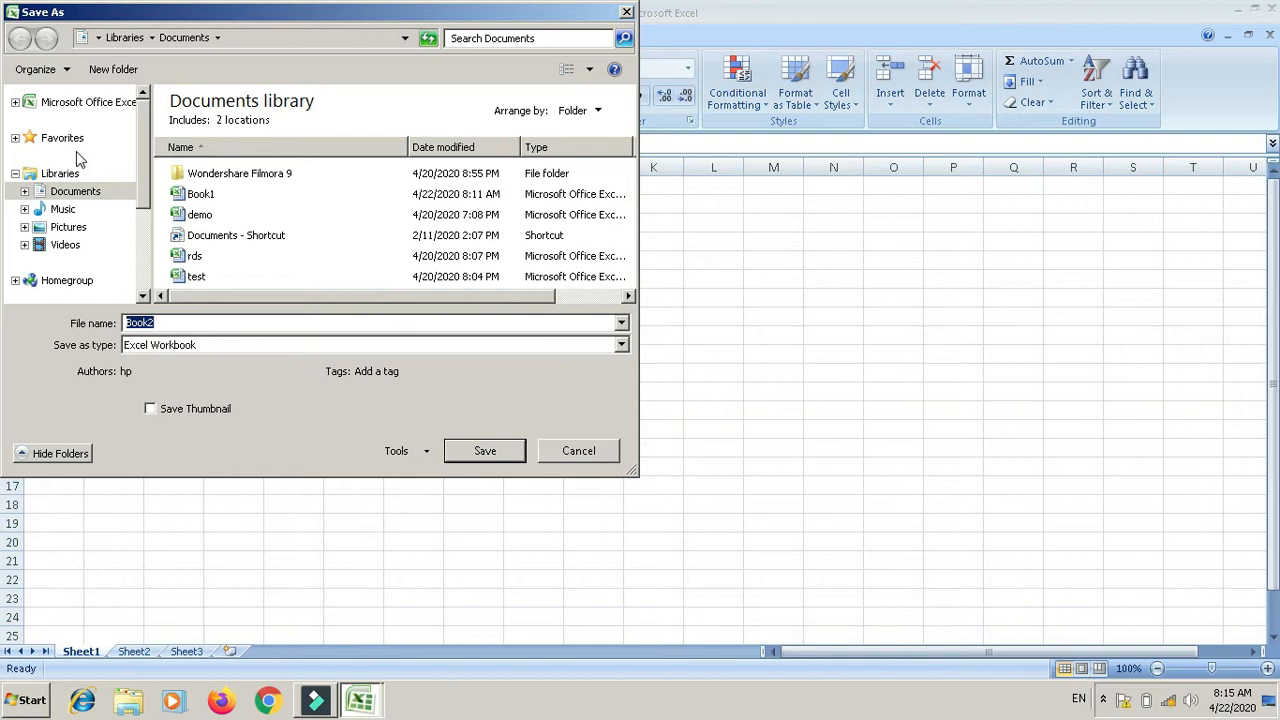
Step: Save the new workbook as 'demo1' in the Documents library
{"action": "type", "text": "demo"}
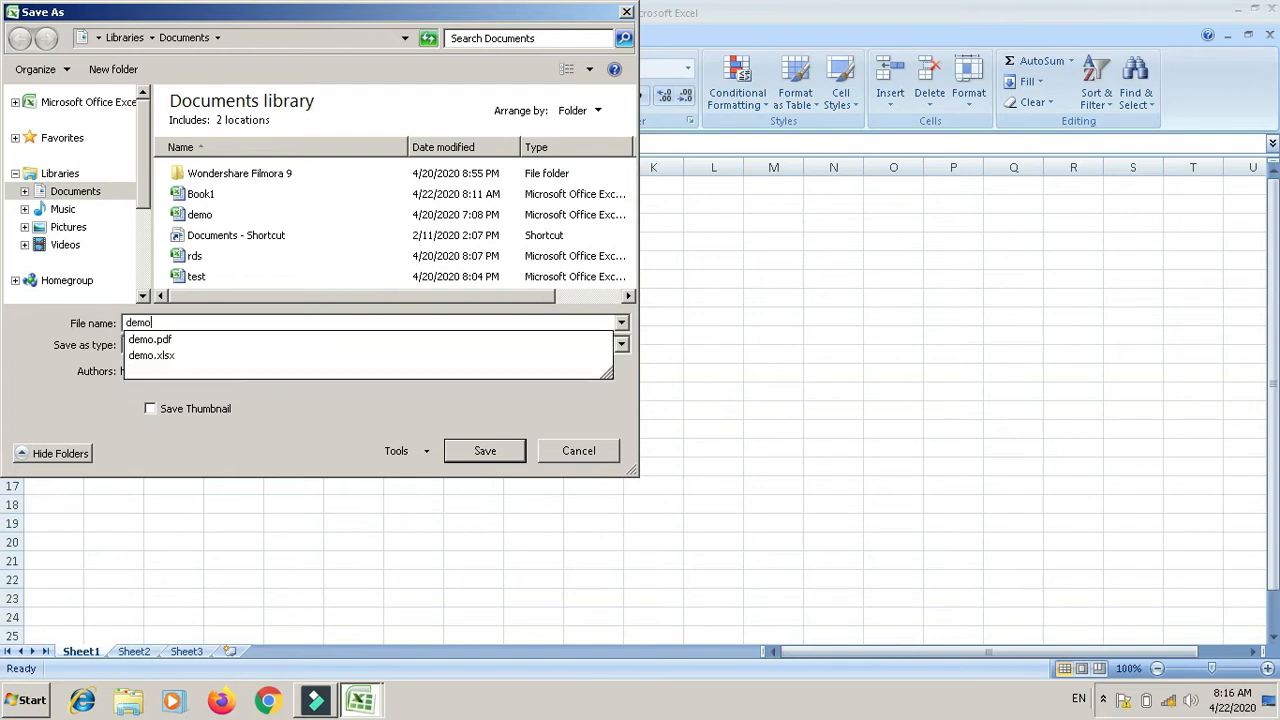
{"action": "type", "text": "1"}
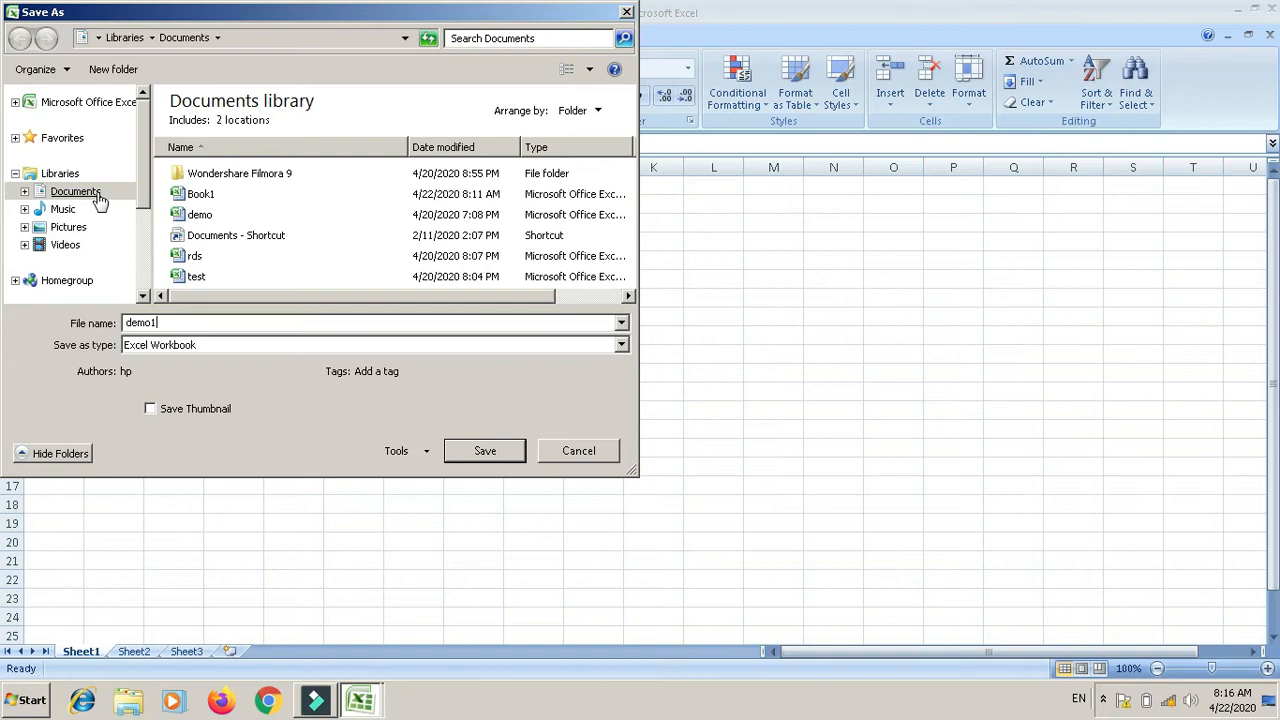
{"action": "left_click", "coordinate": [483, 456]}
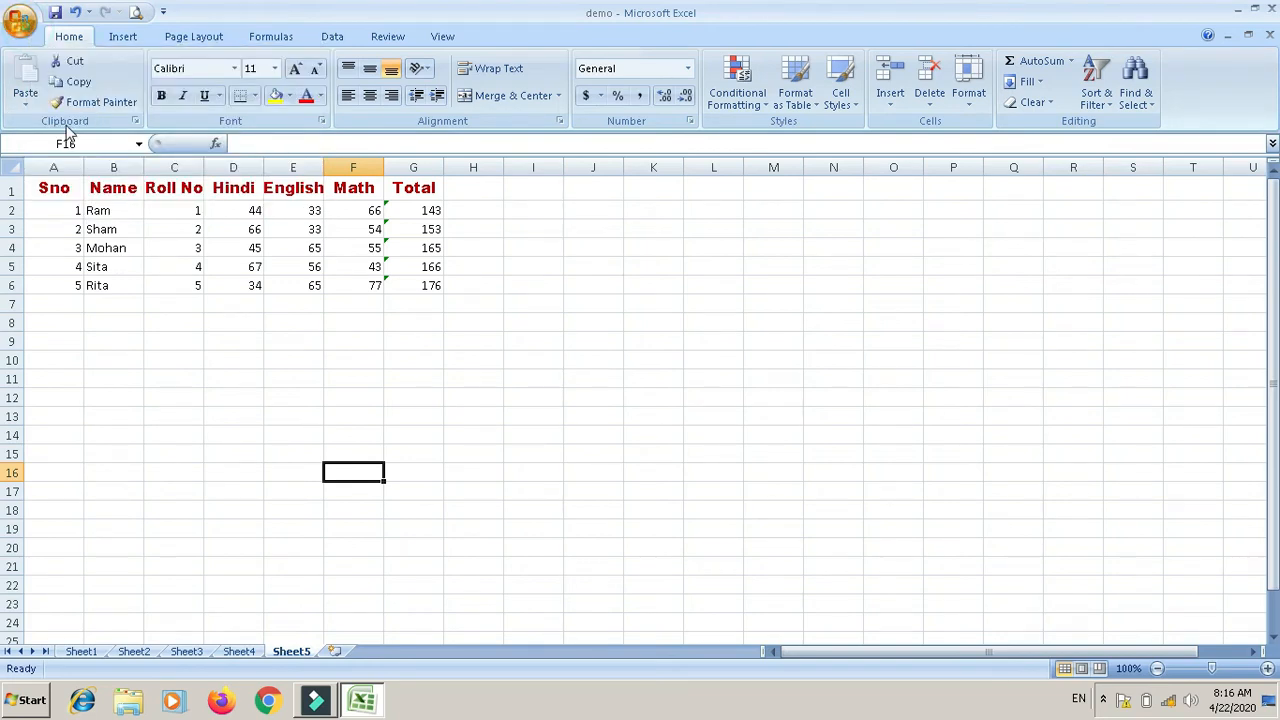
Step: Reopen the demo1 workbook from the Documents library
{"action": "key", "text": "ctrl+o"}
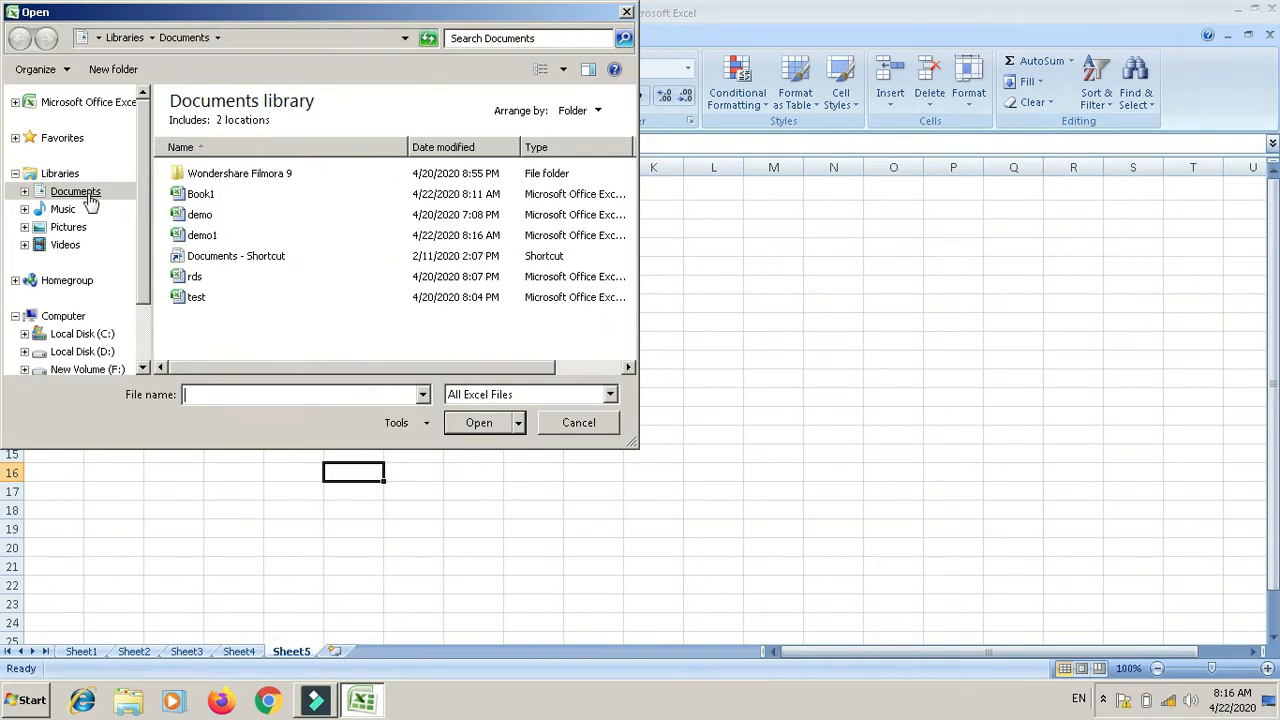
{"action": "left_click", "coordinate": [210, 236]}
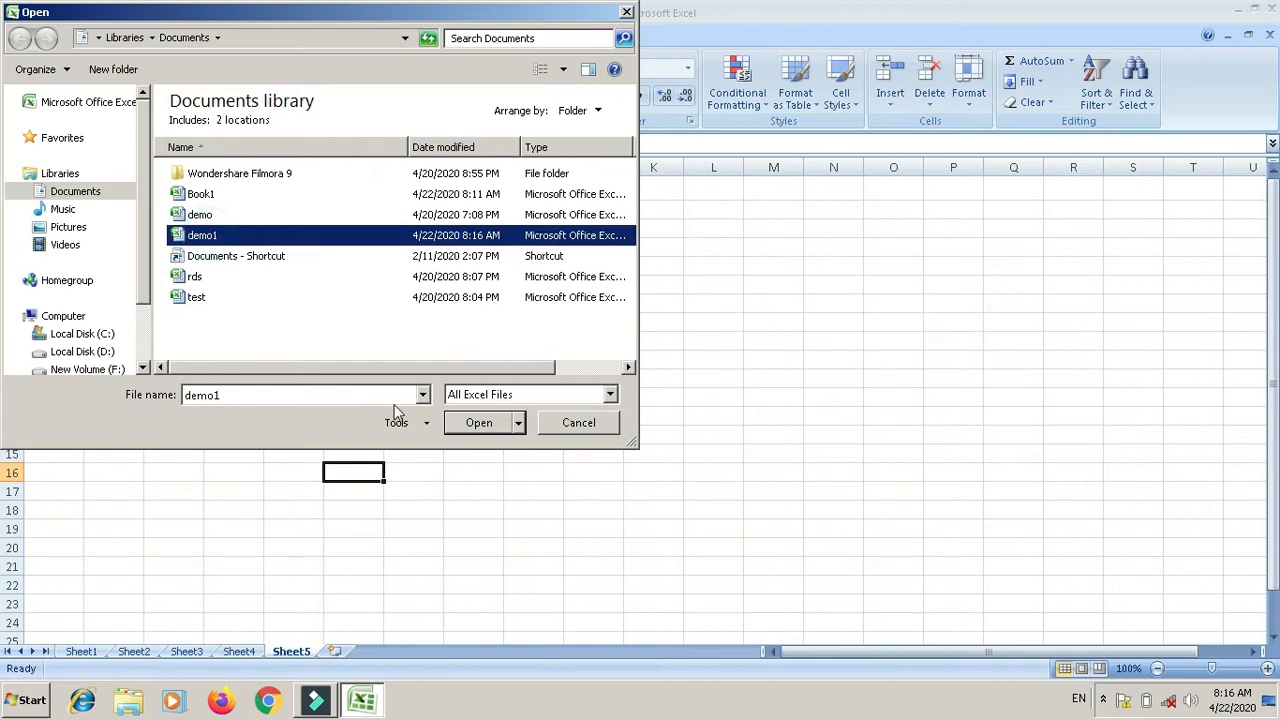
{"action": "left_click", "coordinate": [480, 423]}
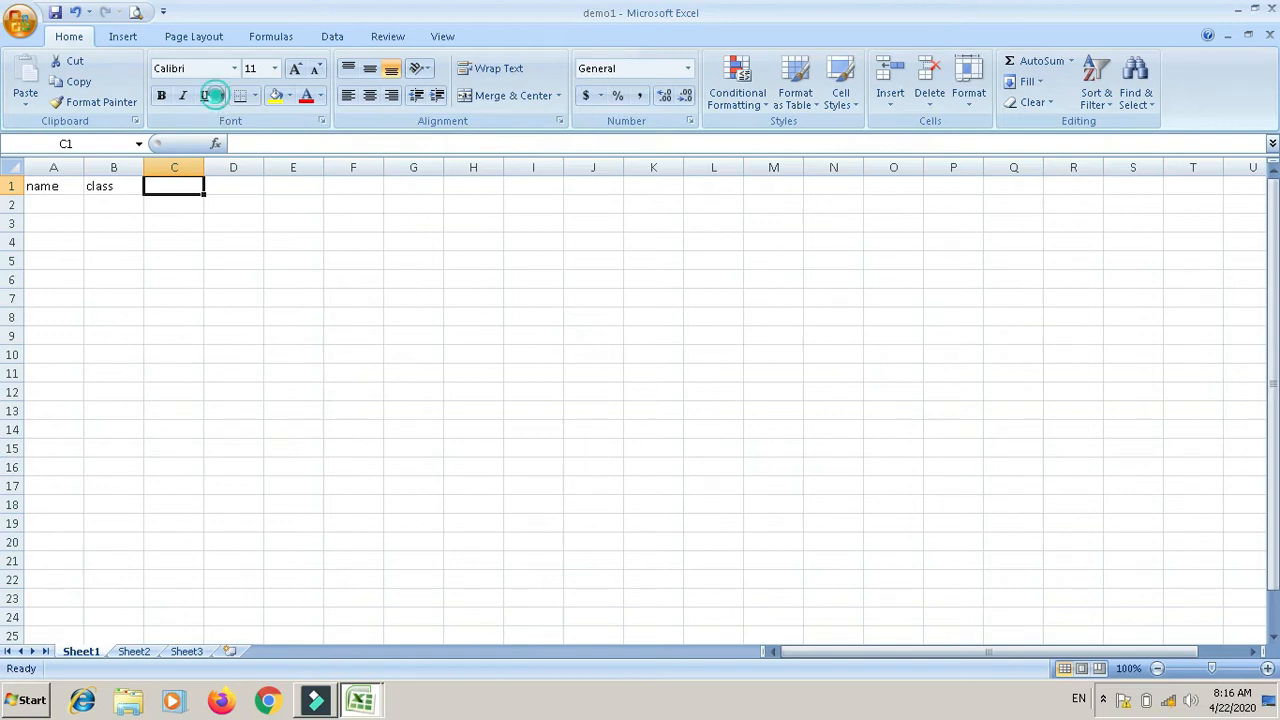
Step: Save a copy of demo1 onto the New Volume (G:) drive
{"action": "key", "text": "F12"}
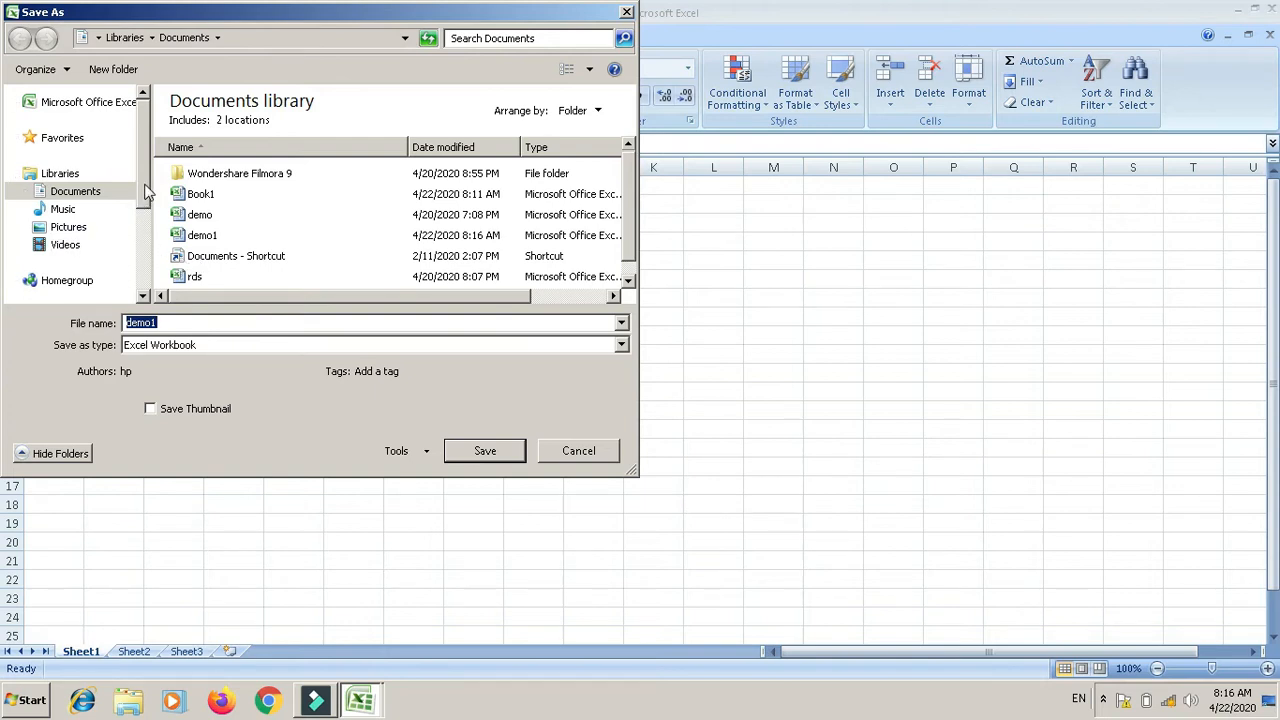
{"action": "scroll", "coordinate": [138, 200], "scroll_direction": "down", "scroll_amount": 3}
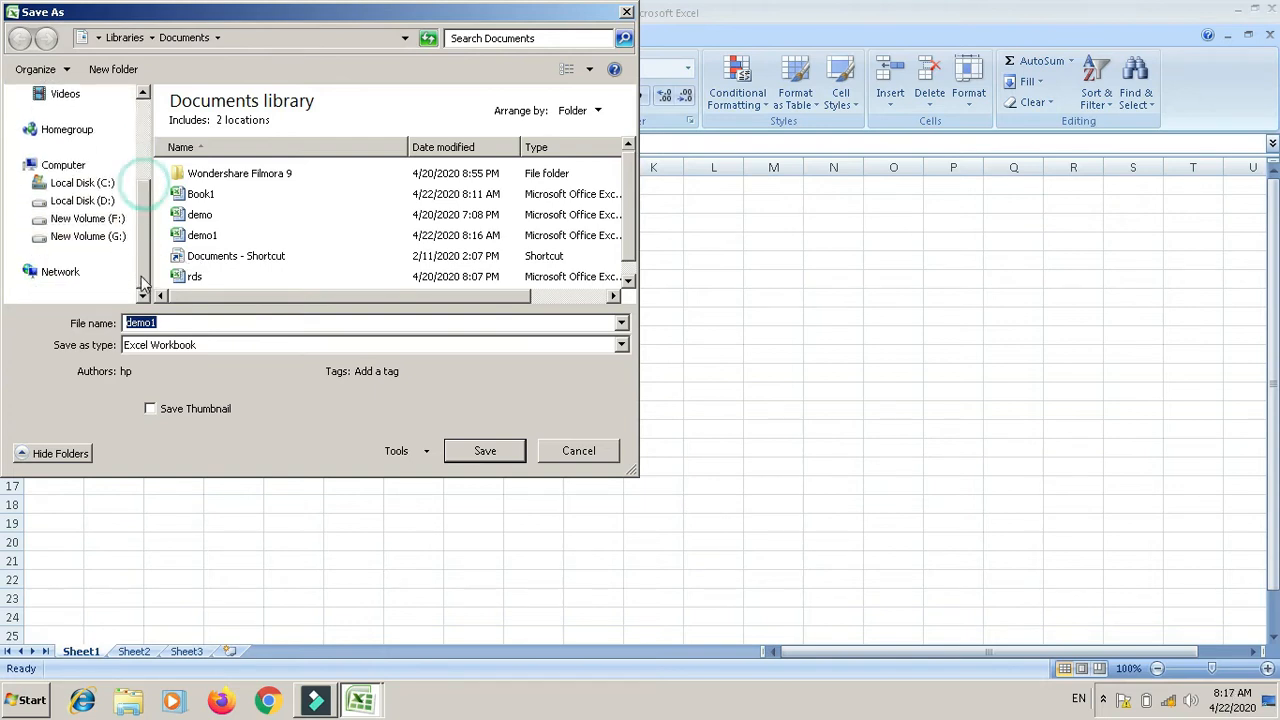
{"action": "left_click", "coordinate": [90, 237]}
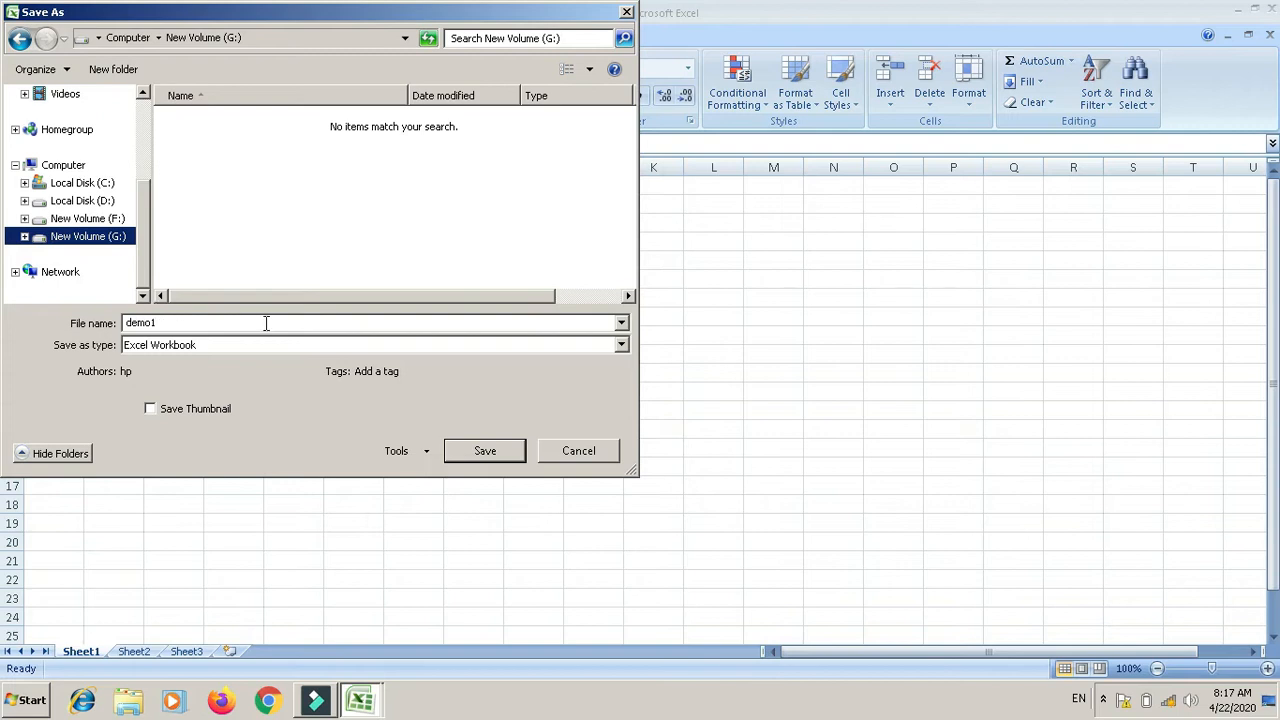
{"action": "left_click", "coordinate": [477, 453]}
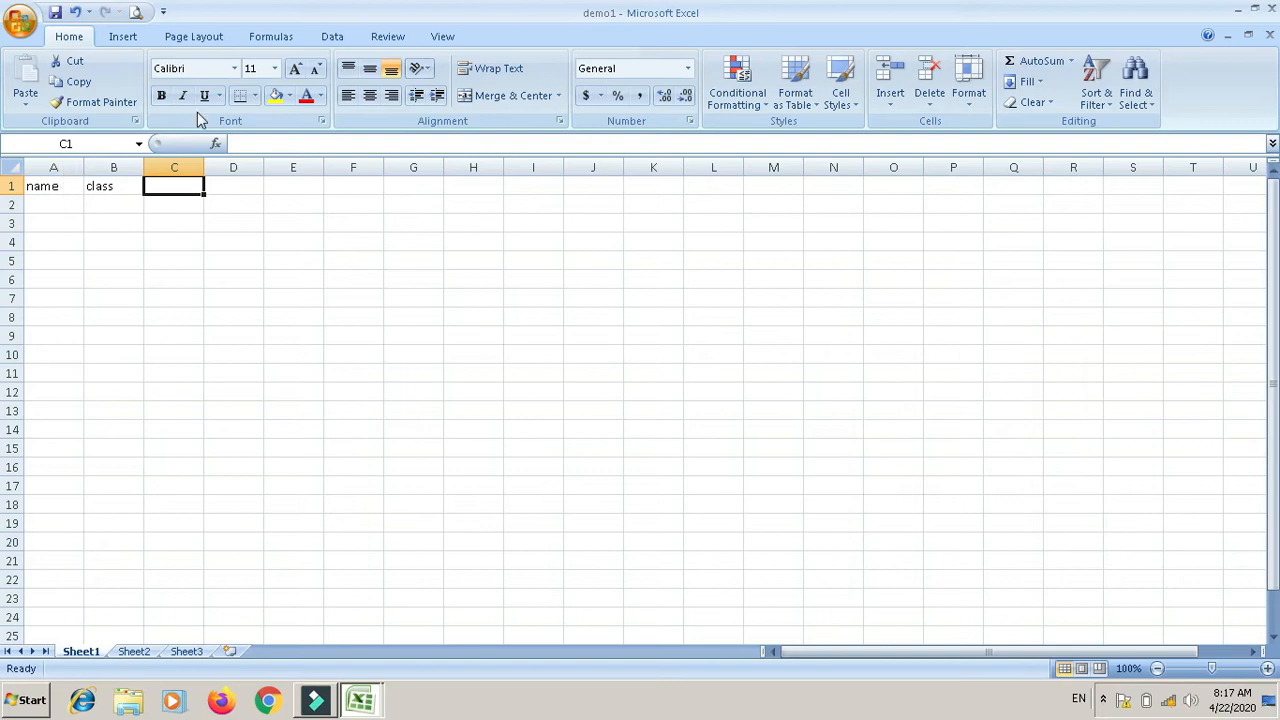
Step: Save demo1 on drive G with file type CSV (Comma delimited)
{"action": "key", "text": "F12"}
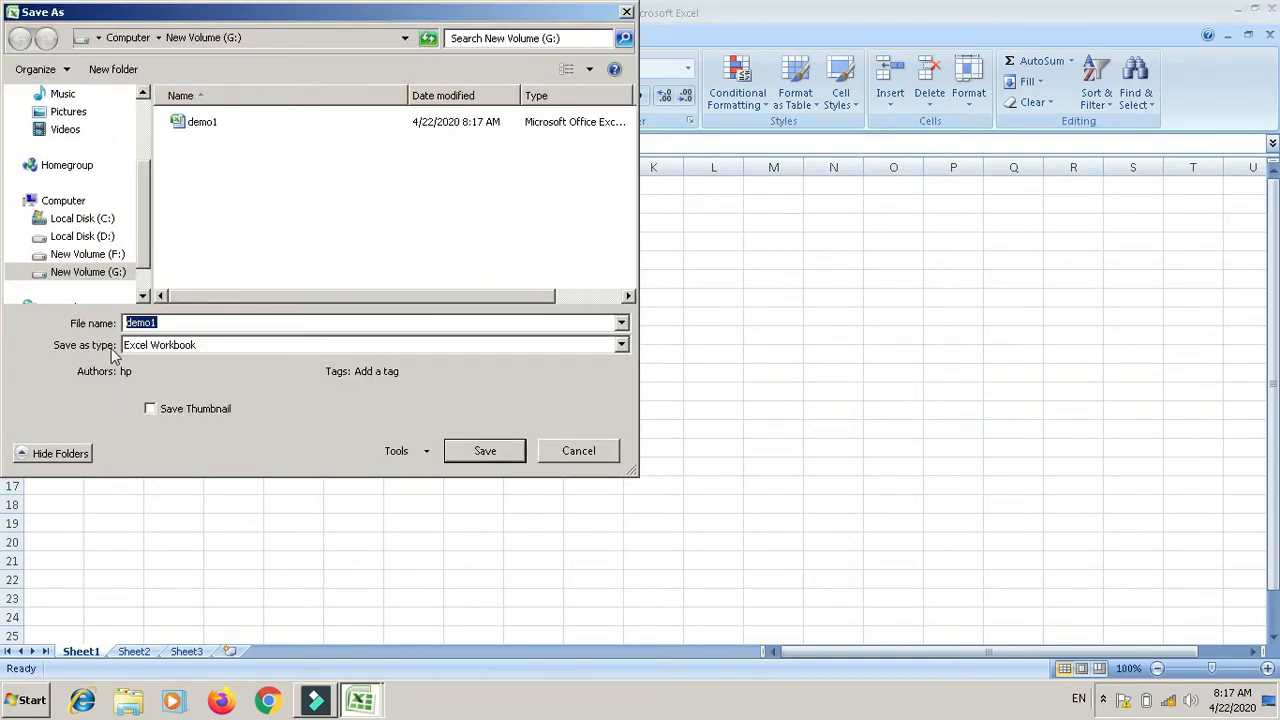
{"action": "left_click", "coordinate": [621, 345]}
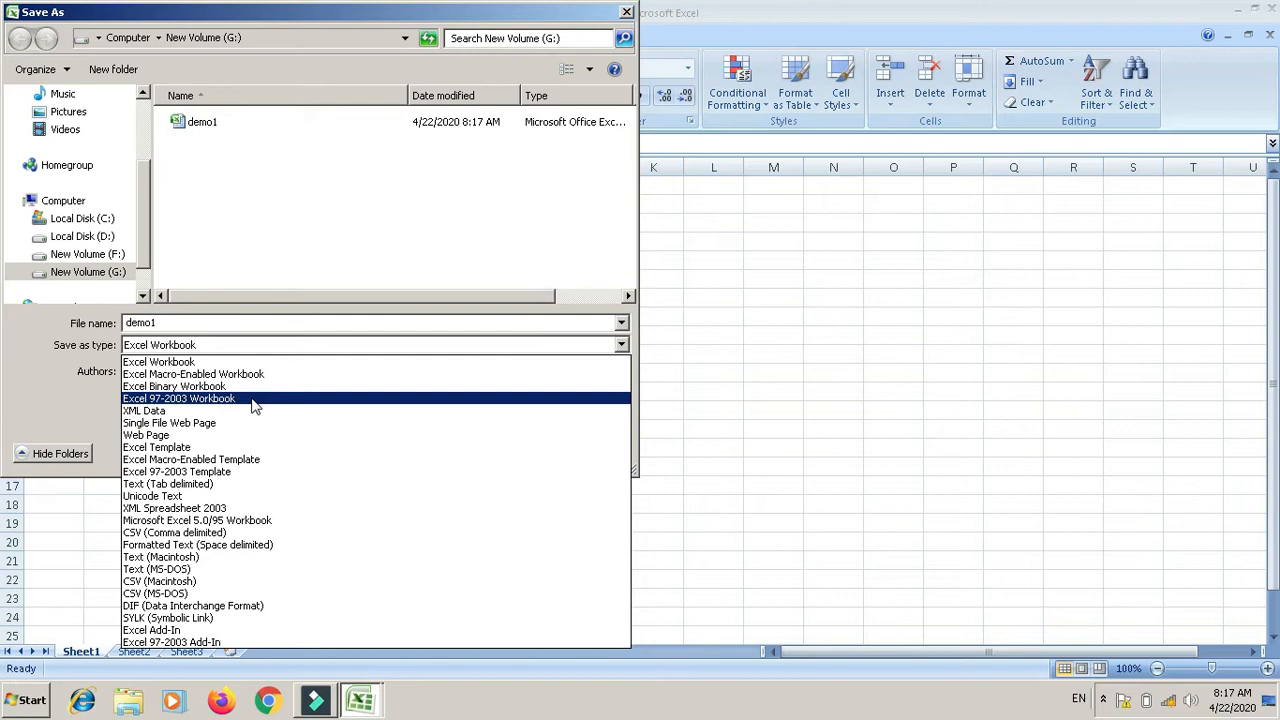
{"action": "left_click", "coordinate": [200, 535]}
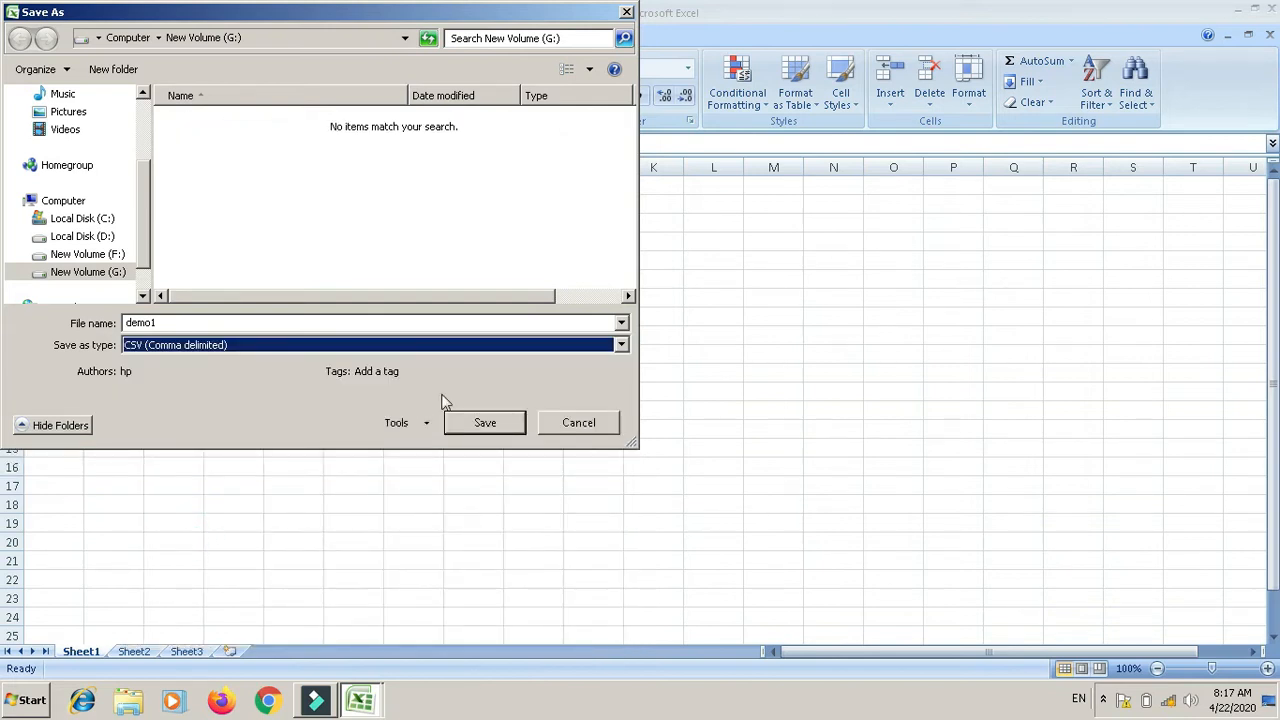
{"action": "left_click", "coordinate": [477, 427]}
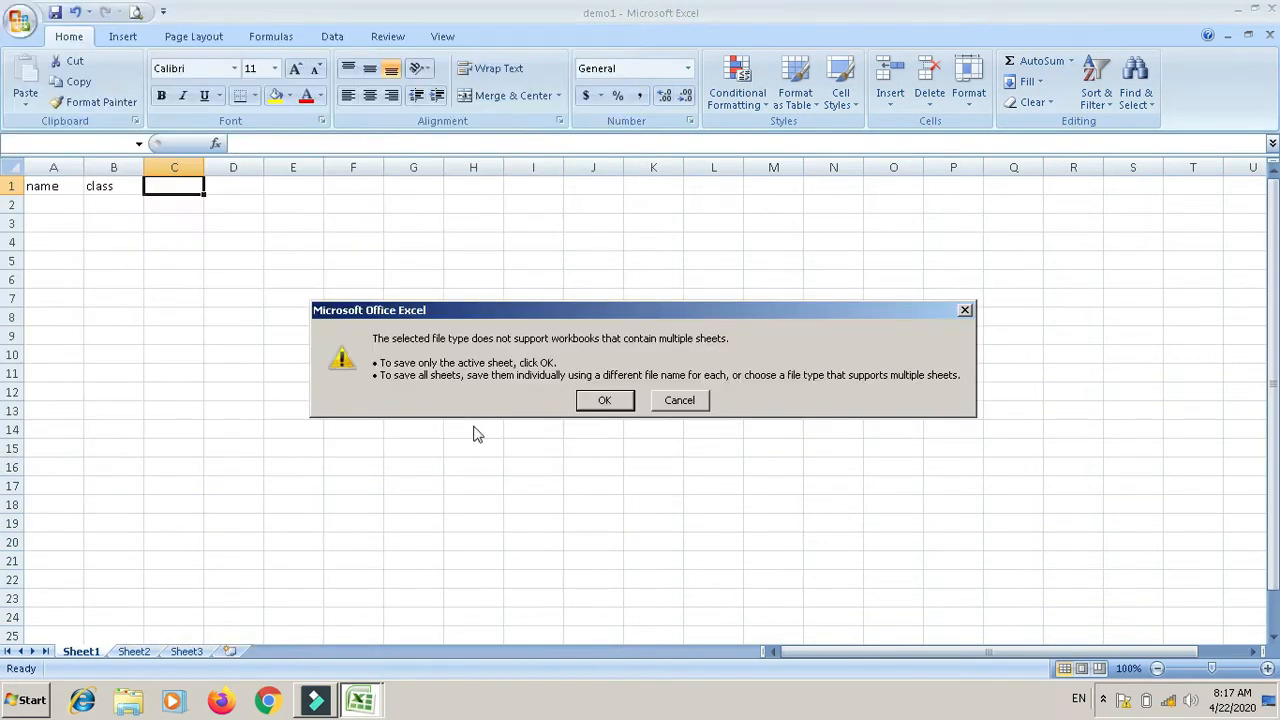
Step: Accept saving only the active sheet and keep the CSV format
{"action": "left_click", "coordinate": [619, 405]}
{"action": "left_click", "coordinate": [566, 408]}
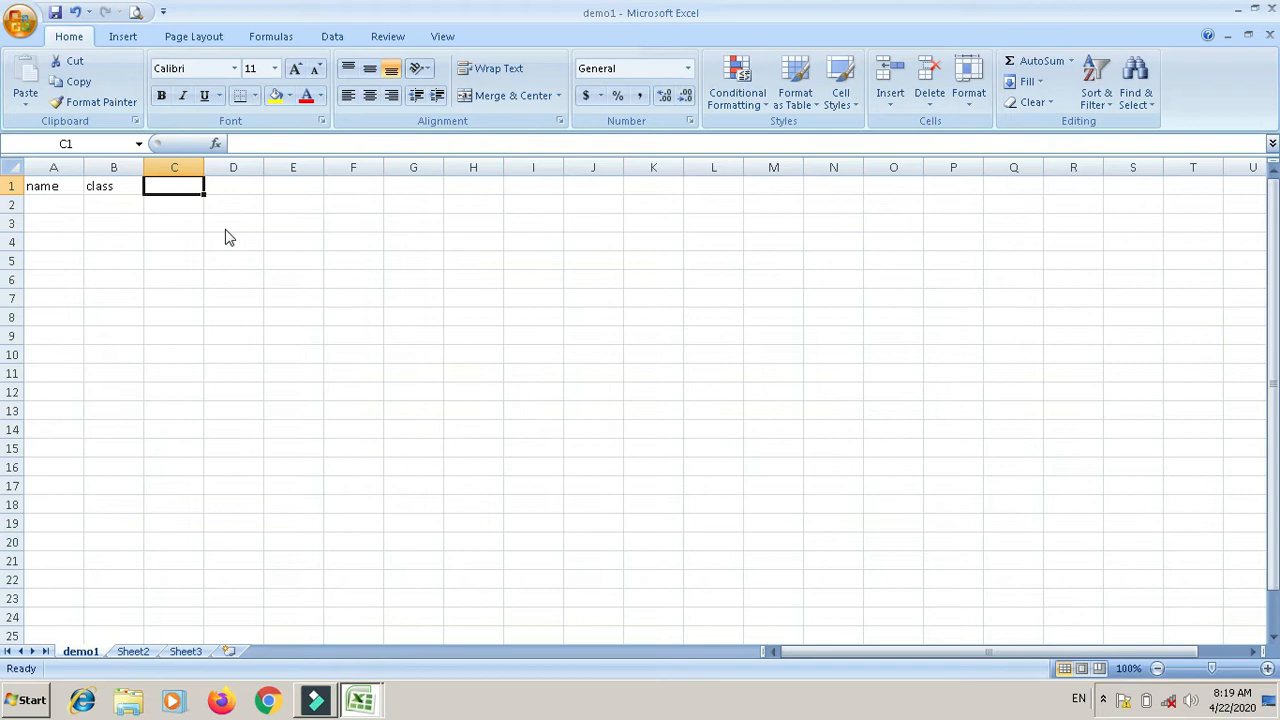
{"action": "key", "text": "F12"}
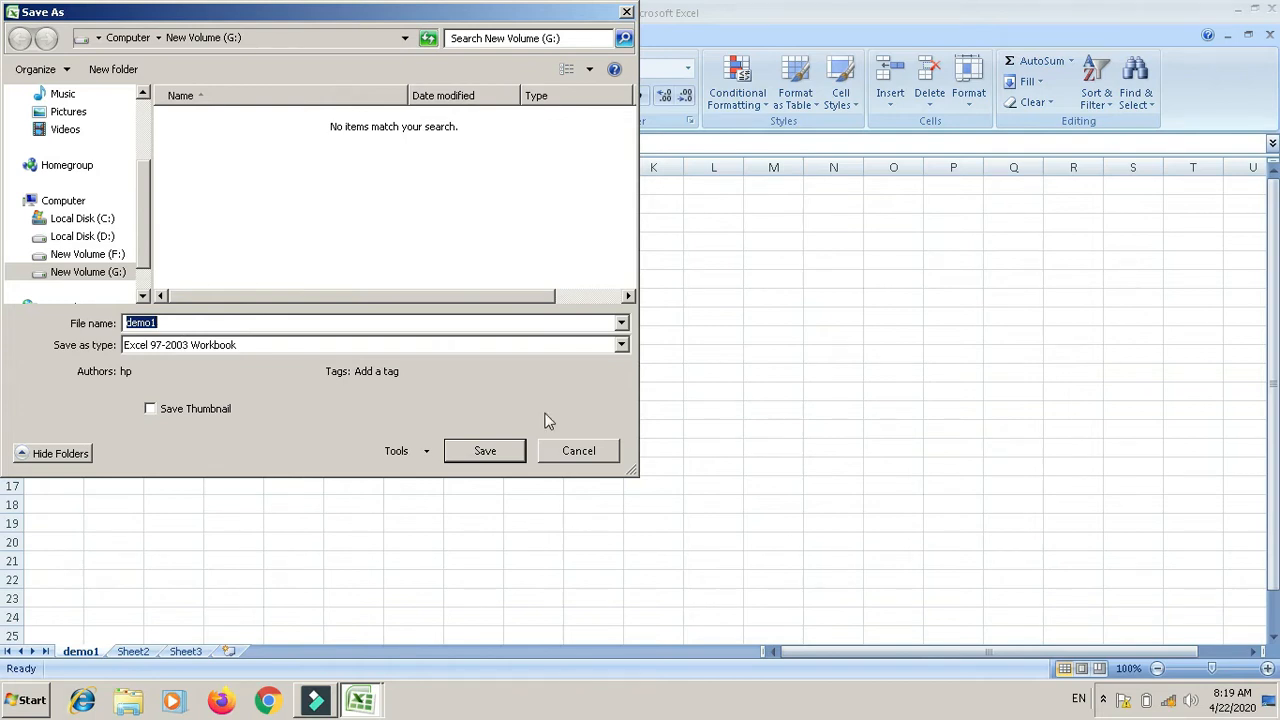
{"action": "left_click", "coordinate": [592, 461]}
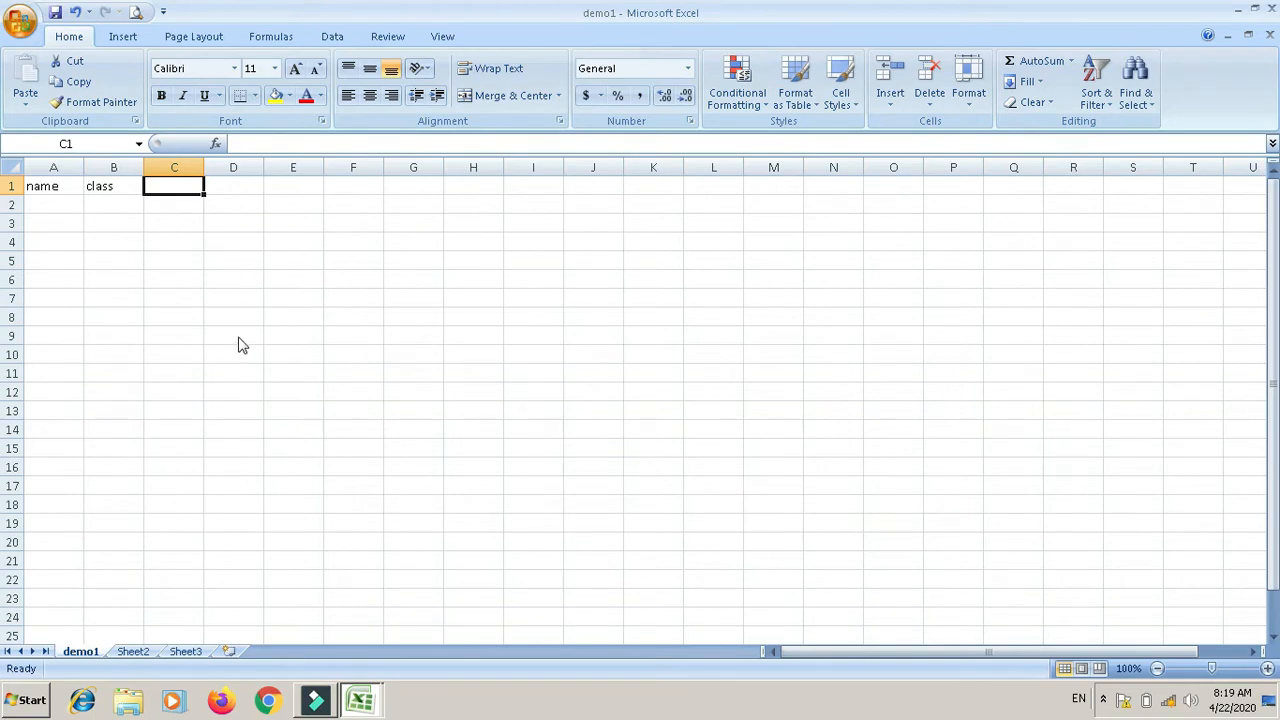
{"action": "key", "text": "F12"}
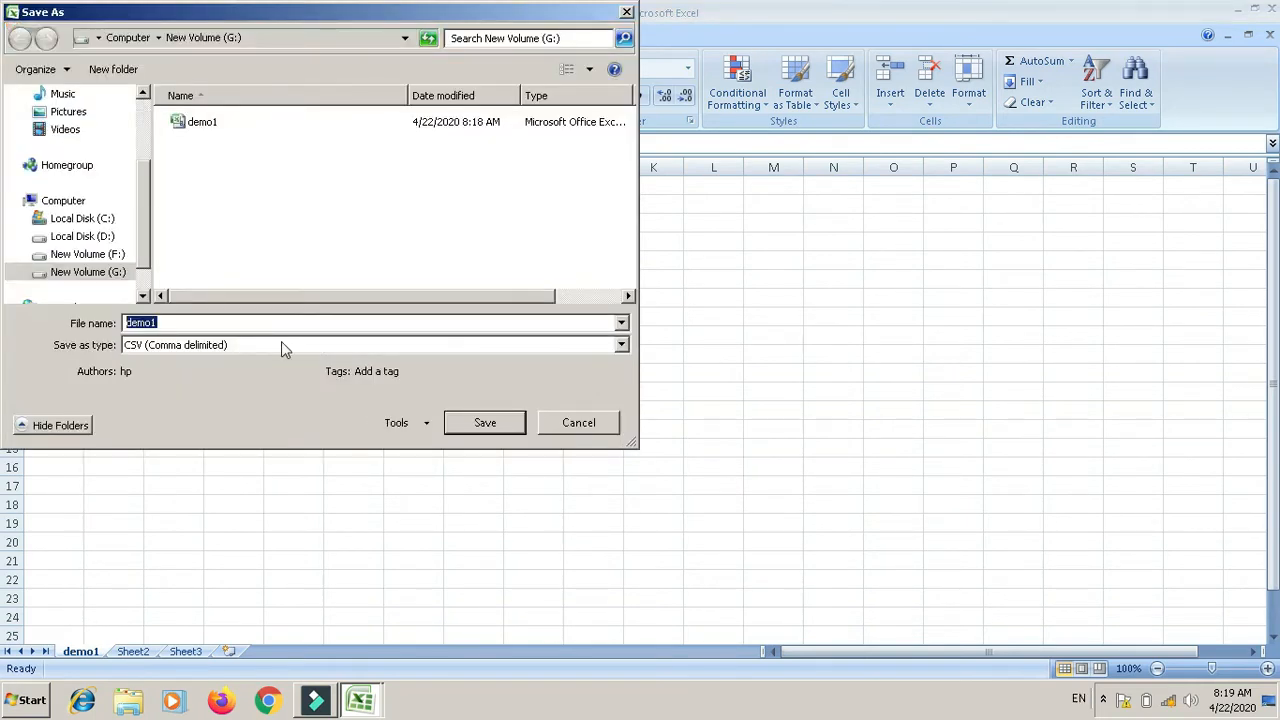
{"action": "left_click", "coordinate": [281, 345]}
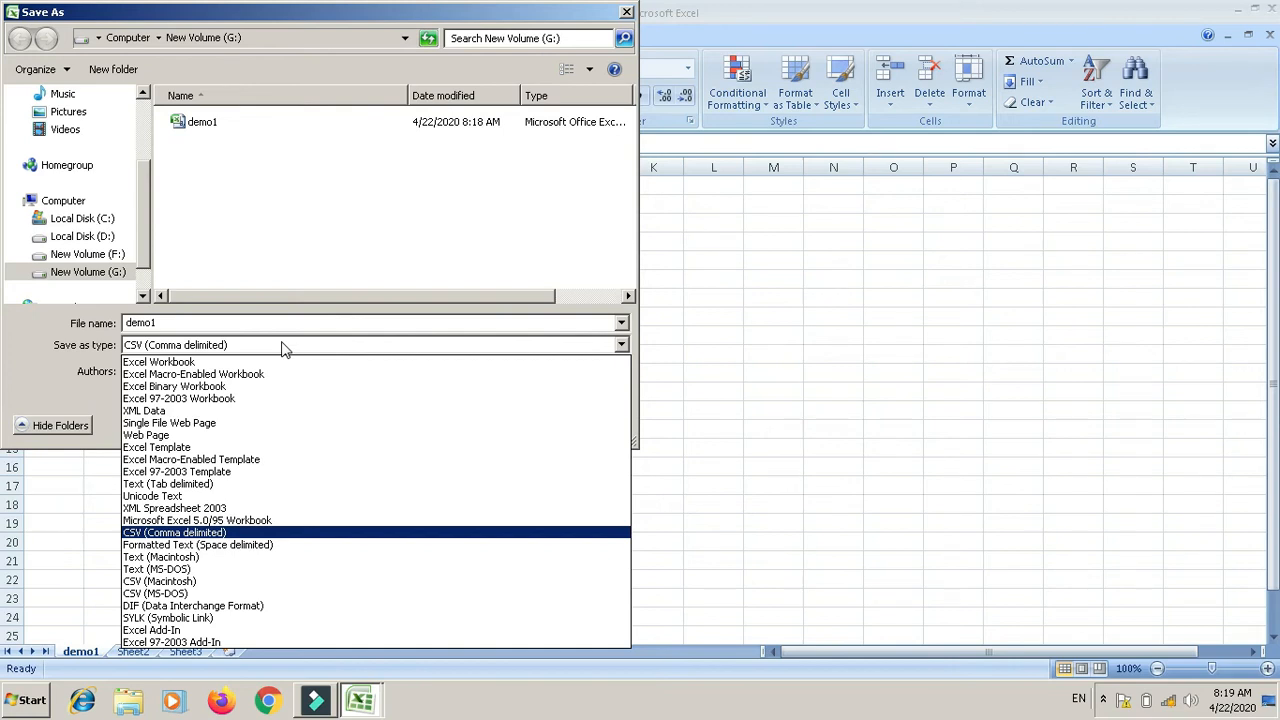
{"action": "left_click", "coordinate": [630, 18]}
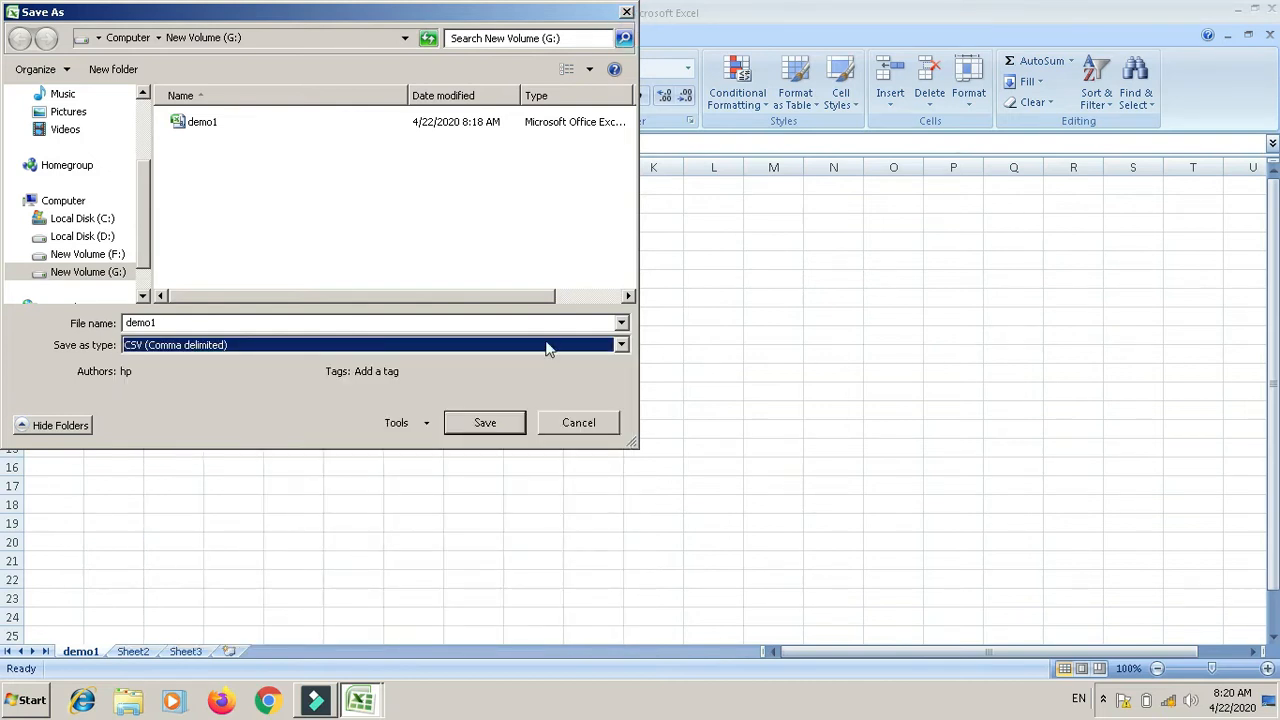
{"action": "left_click", "coordinate": [573, 421]}
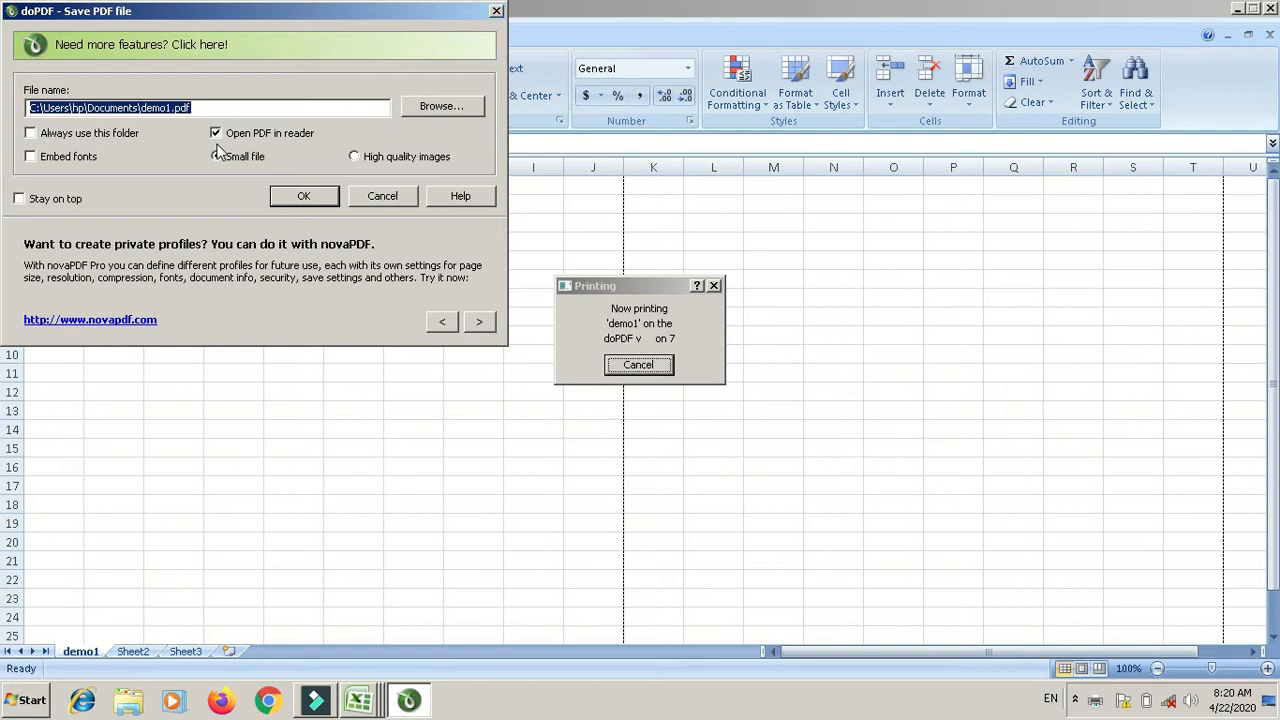
Step: Print the sheet through doPDF as demo1.pdf using the Small file size
{"action": "left_click", "coordinate": [217, 155]}
{"action": "left_click", "coordinate": [300, 197]}
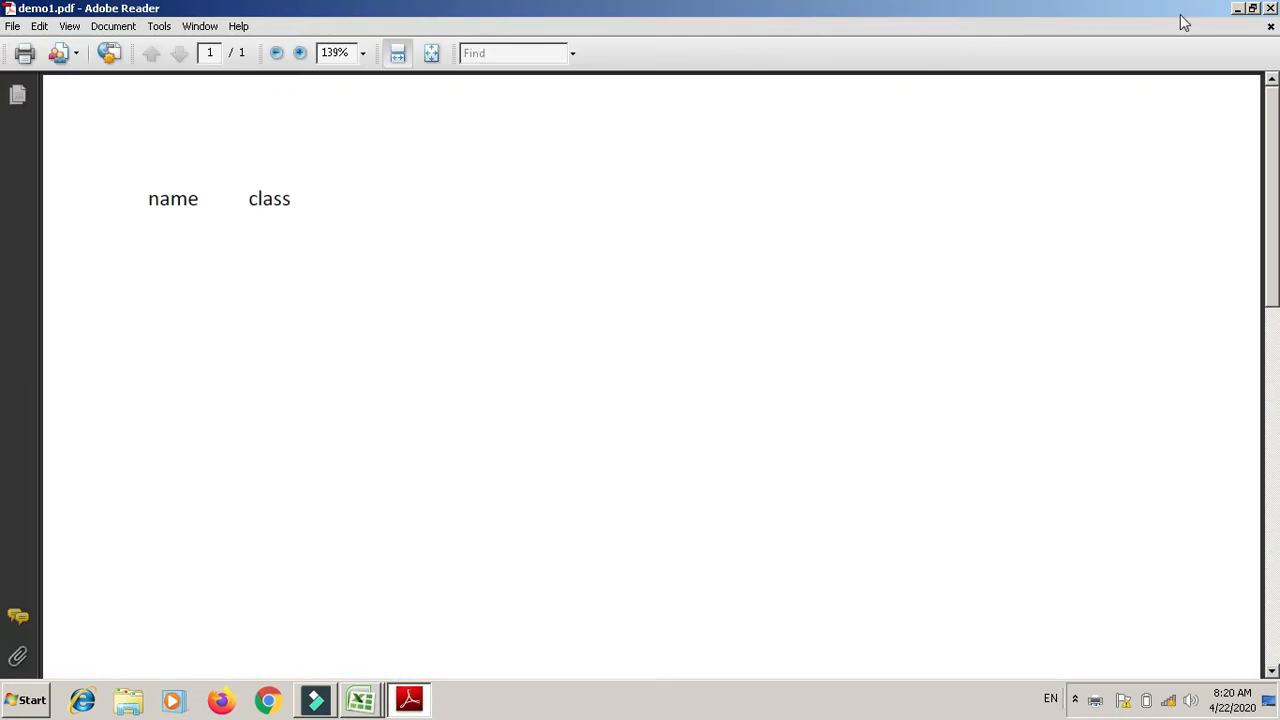
Step: Close the demo1.pdf document and exit Adobe Reader
{"action": "left_click", "coordinate": [1271, 26]}
{"action": "left_click", "coordinate": [1272, 7]}
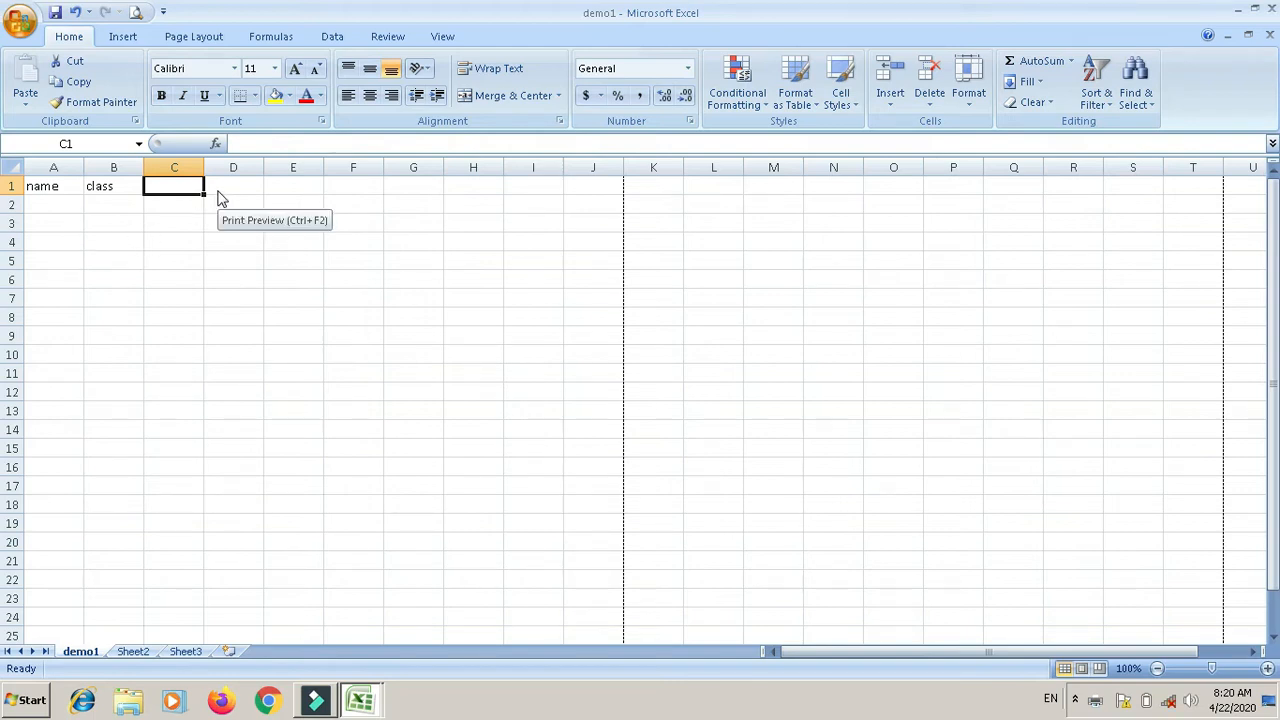
Step: Preview demo1, then switch to the demo workbook and preview its Sheet5 marks table
{"action": "key", "text": "ctrl+F2"}
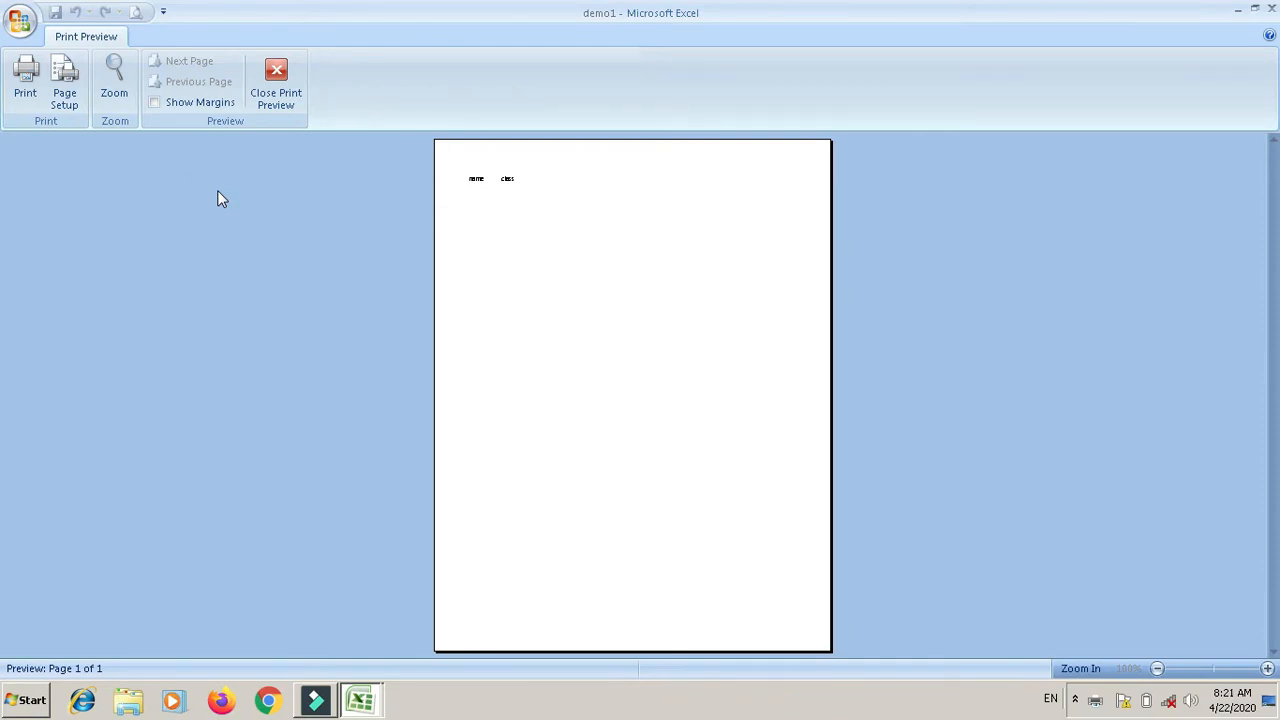
{"action": "left_click", "coordinate": [276, 88]}
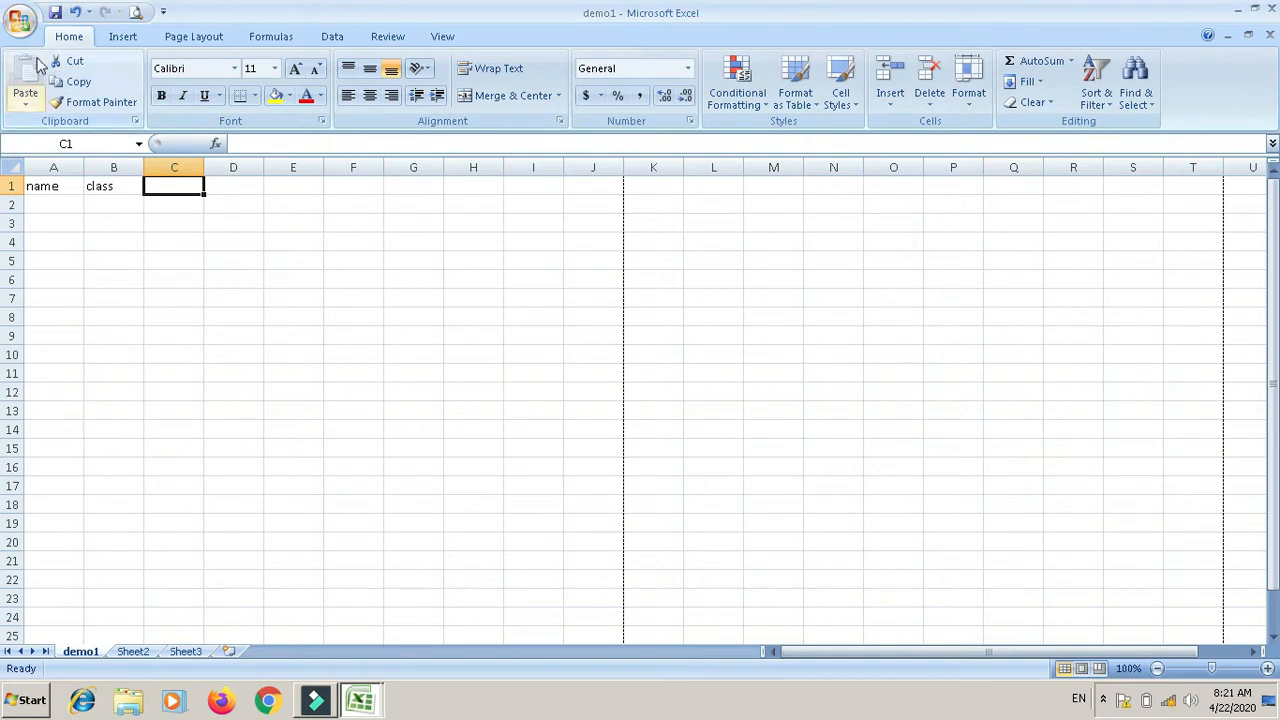
{"action": "left_click", "coordinate": [442, 40]}
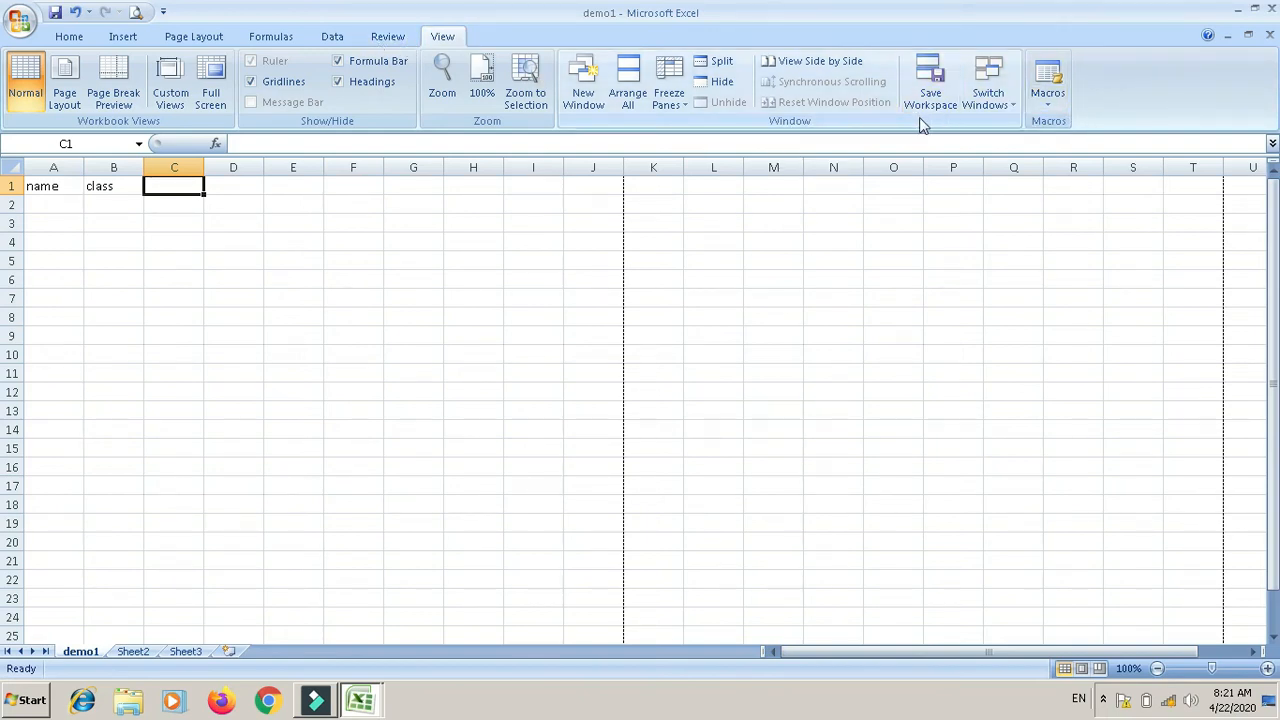
{"action": "left_click", "coordinate": [1010, 108]}
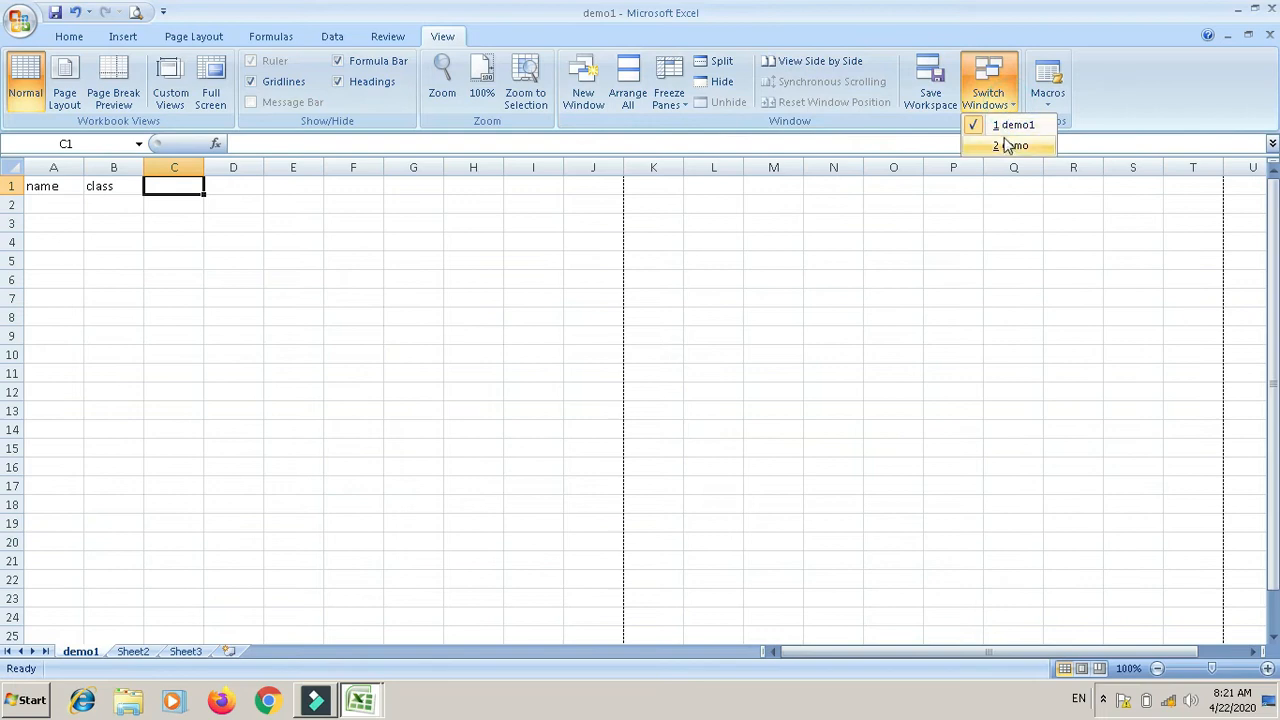
{"action": "left_click", "coordinate": [1008, 146]}
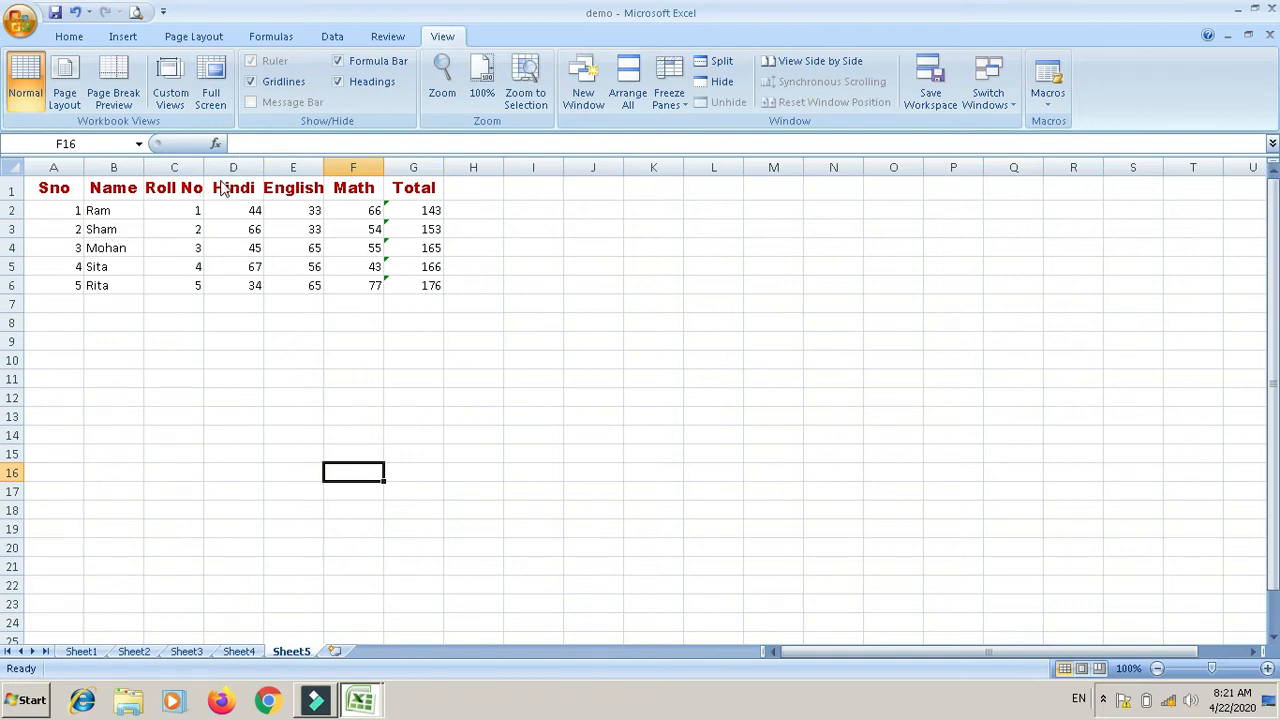
{"action": "left_click", "coordinate": [224, 190]}
{"action": "key", "text": "ctrl+F2"}
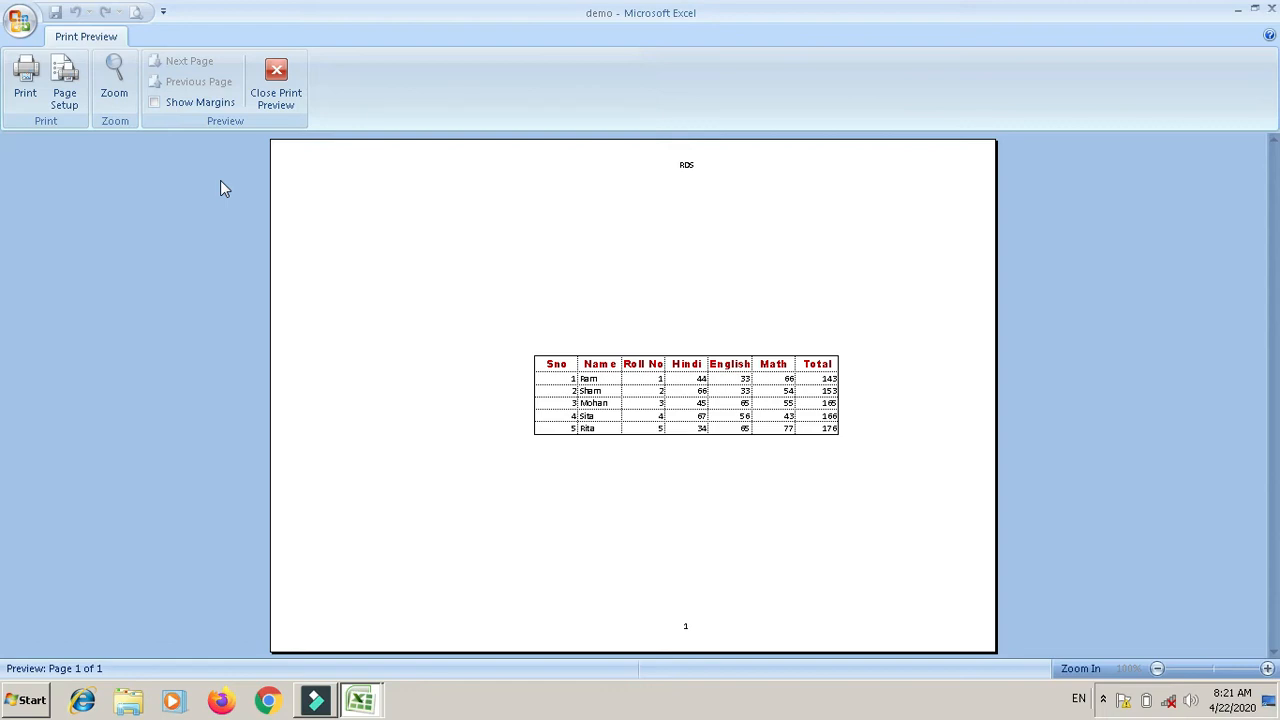
Step: Show the page margins on the marks table print preview and open Page Setup
{"action": "left_click", "coordinate": [155, 104]}
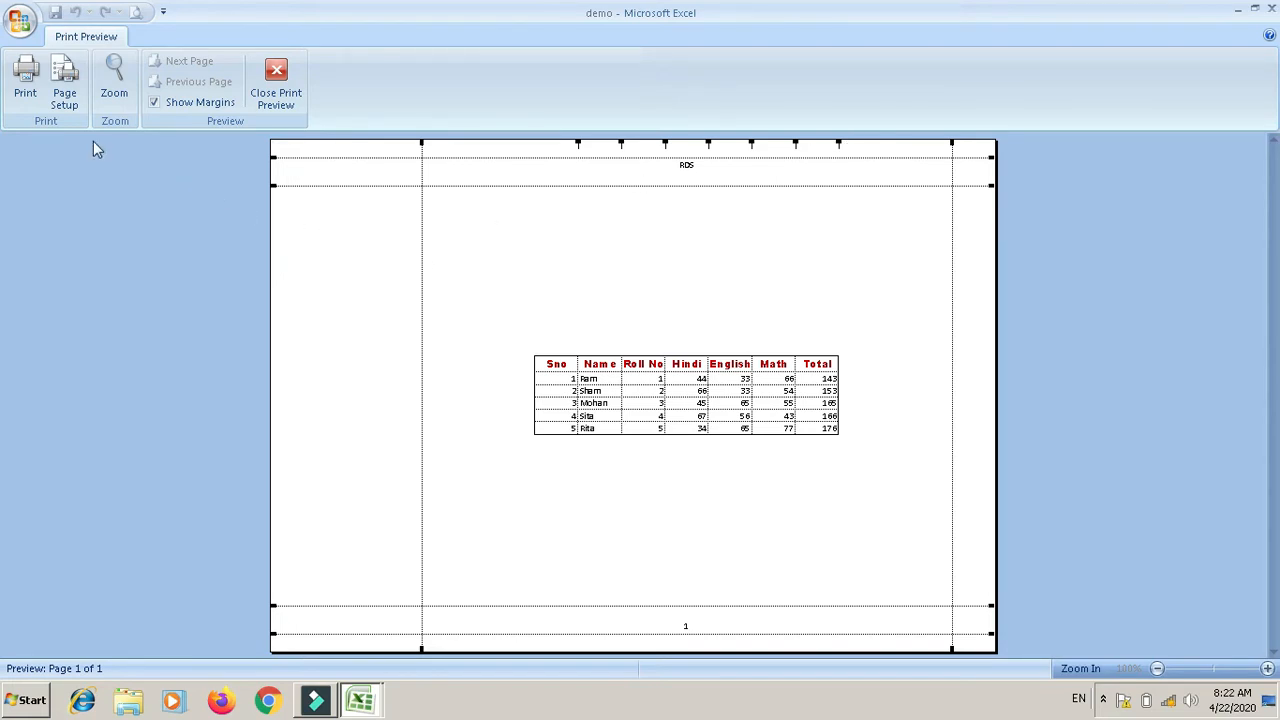
{"action": "left_click", "coordinate": [66, 90]}
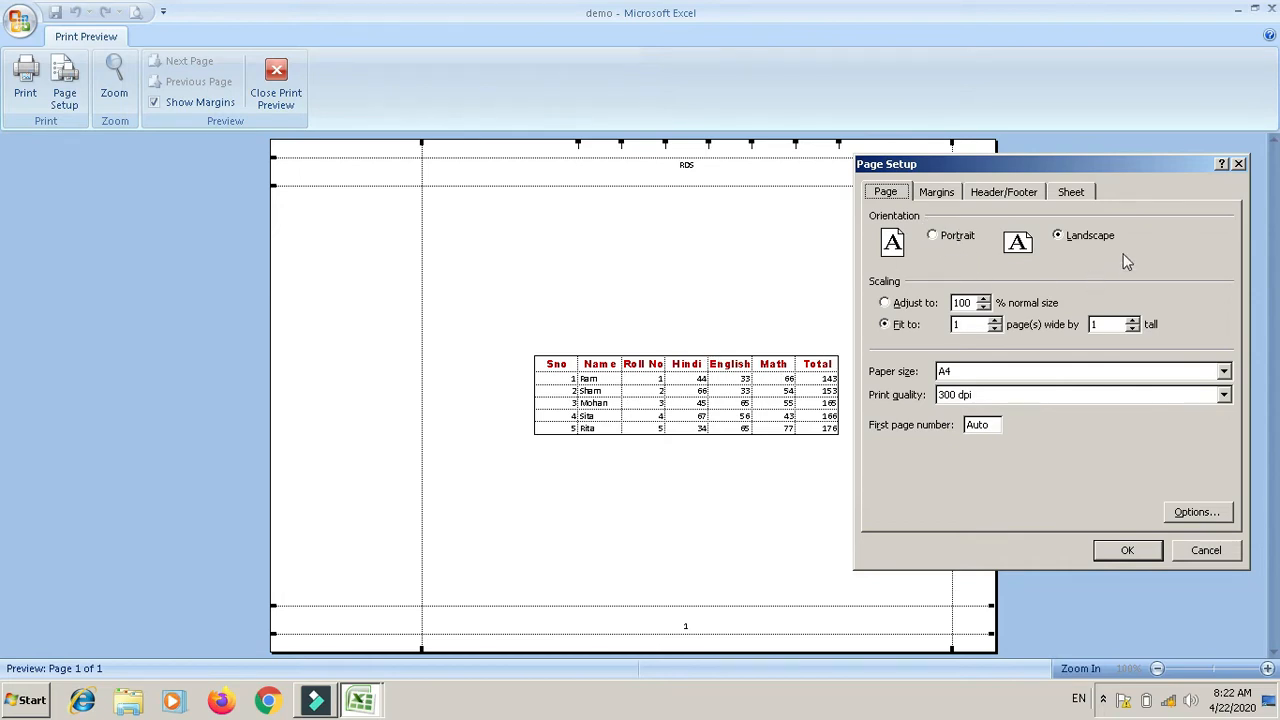
Step: Switch the page to portrait and try 95 percent scaling before keeping 100 percent
{"action": "left_click", "coordinate": [940, 241]}
{"action": "left_click", "coordinate": [1129, 551]}
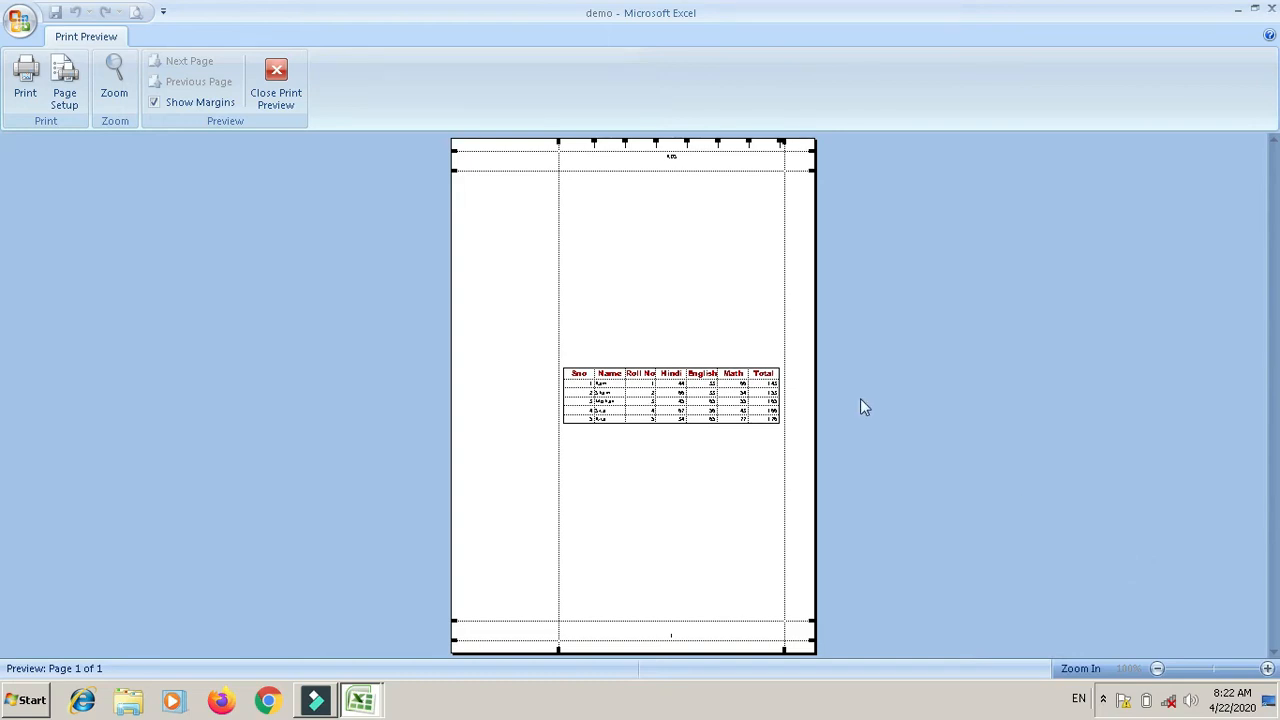
{"action": "left_click", "coordinate": [68, 86]}
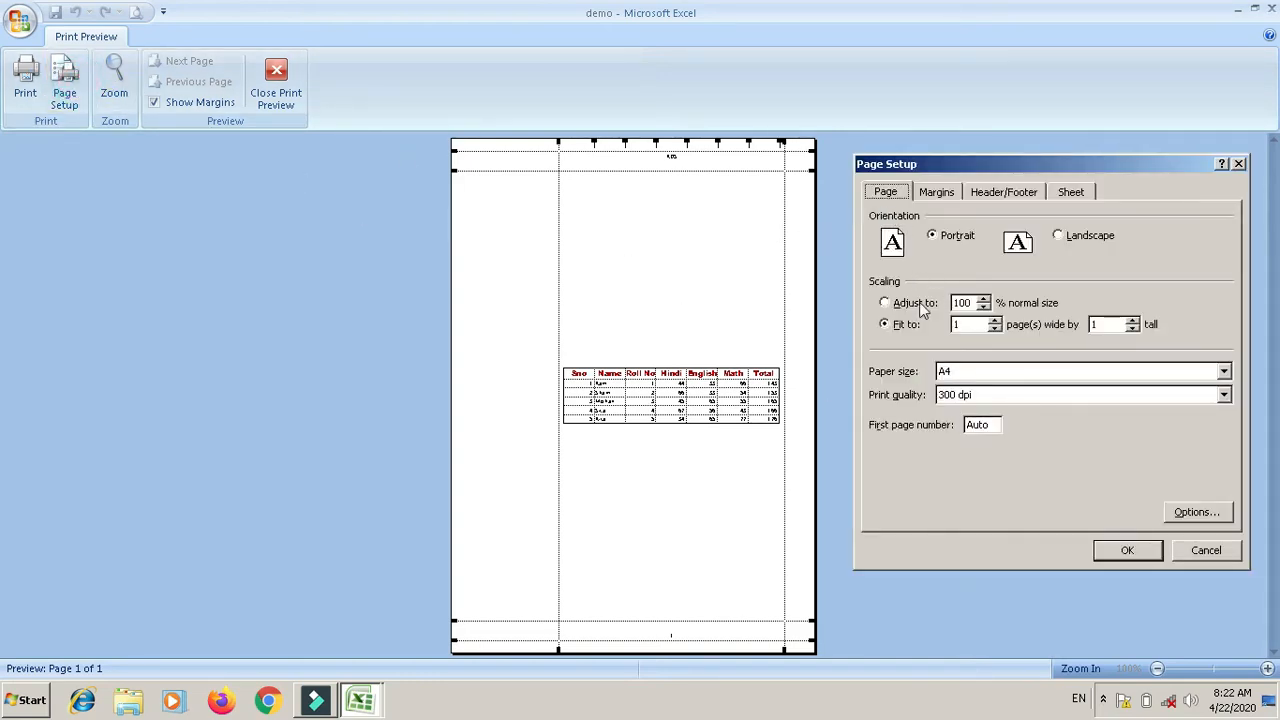
{"action": "left_click", "coordinate": [984, 308]}
{"action": "left_click", "coordinate": [984, 298]}
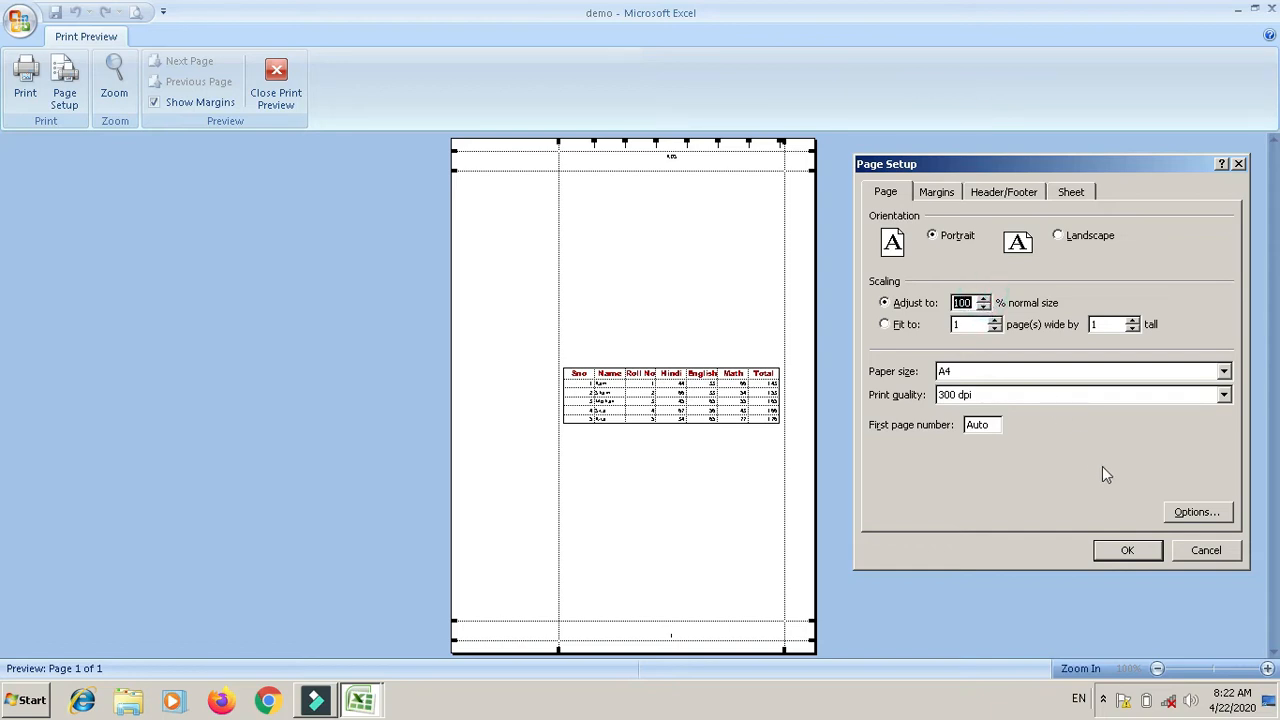
{"action": "left_click", "coordinate": [1120, 545]}
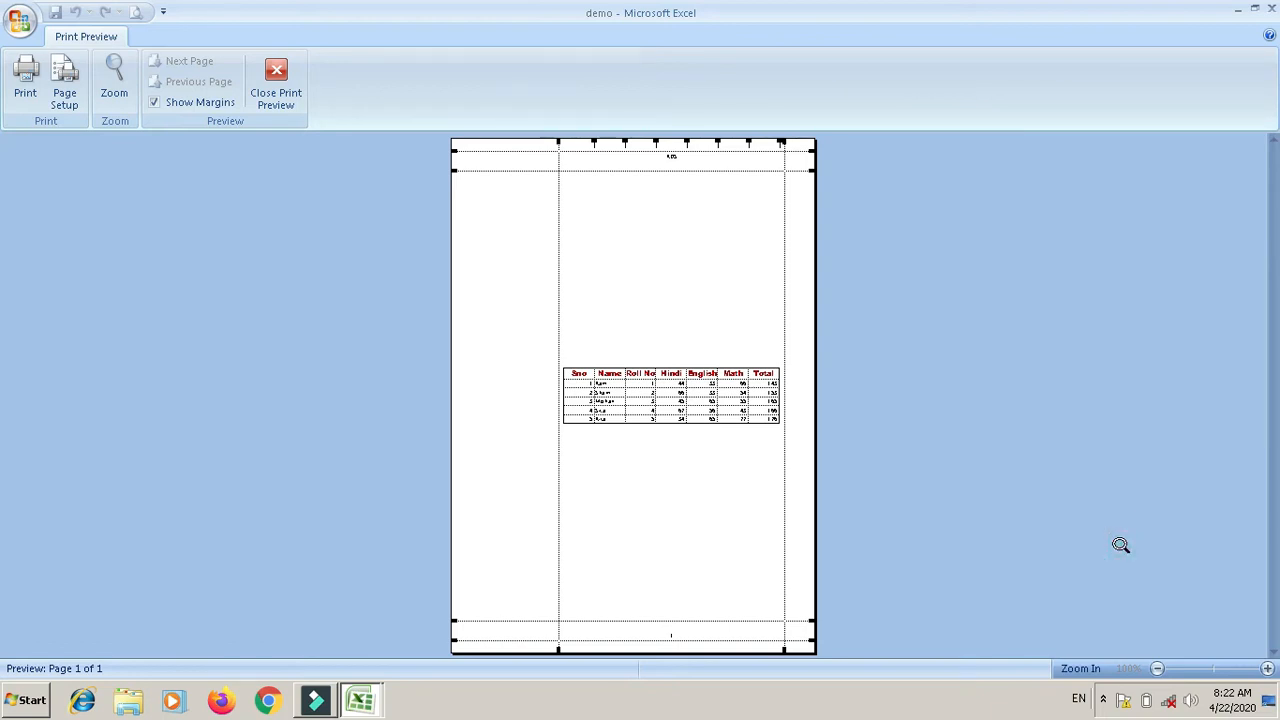
Step: Try 90 and 75 percent scaling, then restore the scaling to 100 percent
{"action": "left_click", "coordinate": [66, 88]}
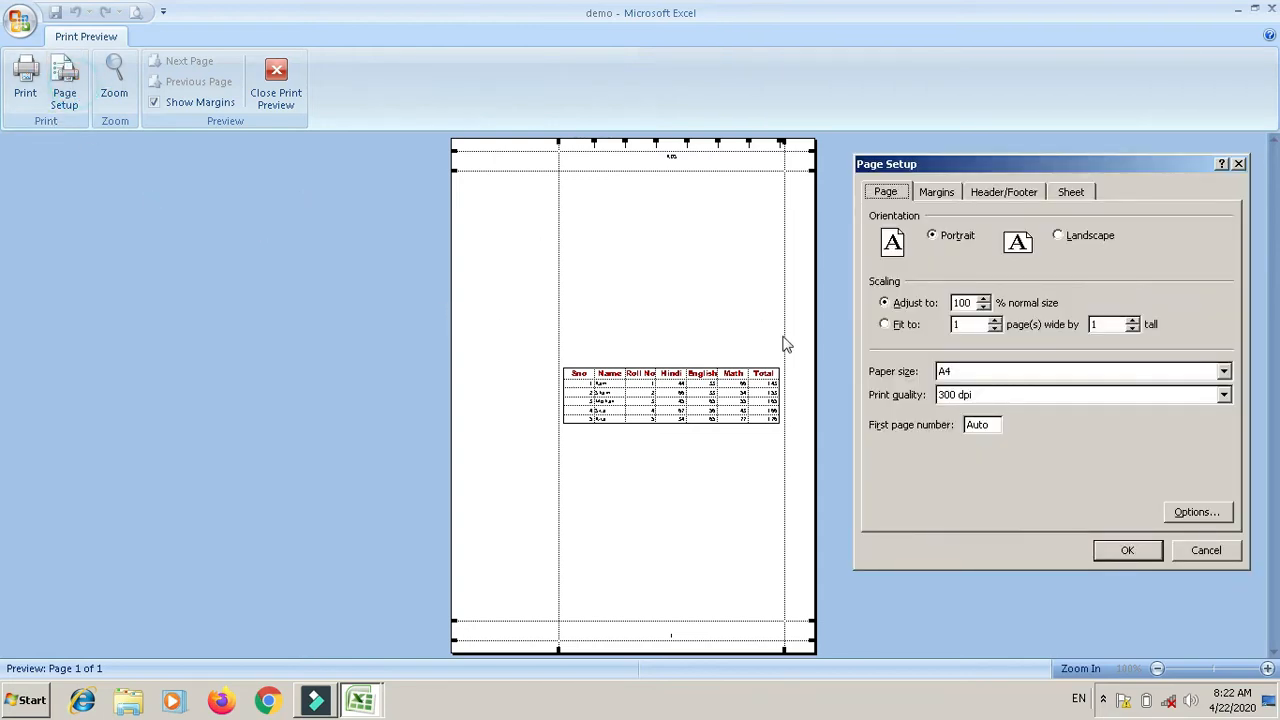
{"action": "left_click", "coordinate": [984, 307]}
{"action": "left_click", "coordinate": [984, 307]}
{"action": "left_click", "coordinate": [984, 307]}
{"action": "left_click", "coordinate": [984, 307]}
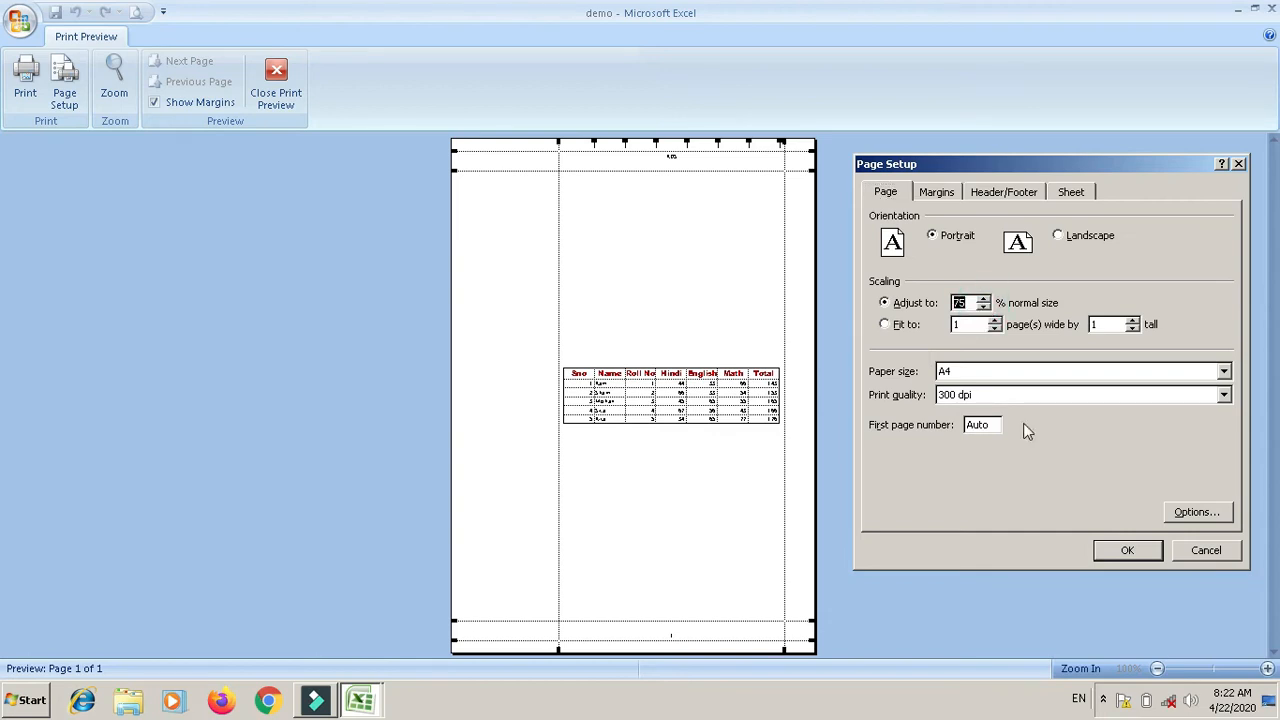
{"action": "left_click", "coordinate": [1125, 553]}
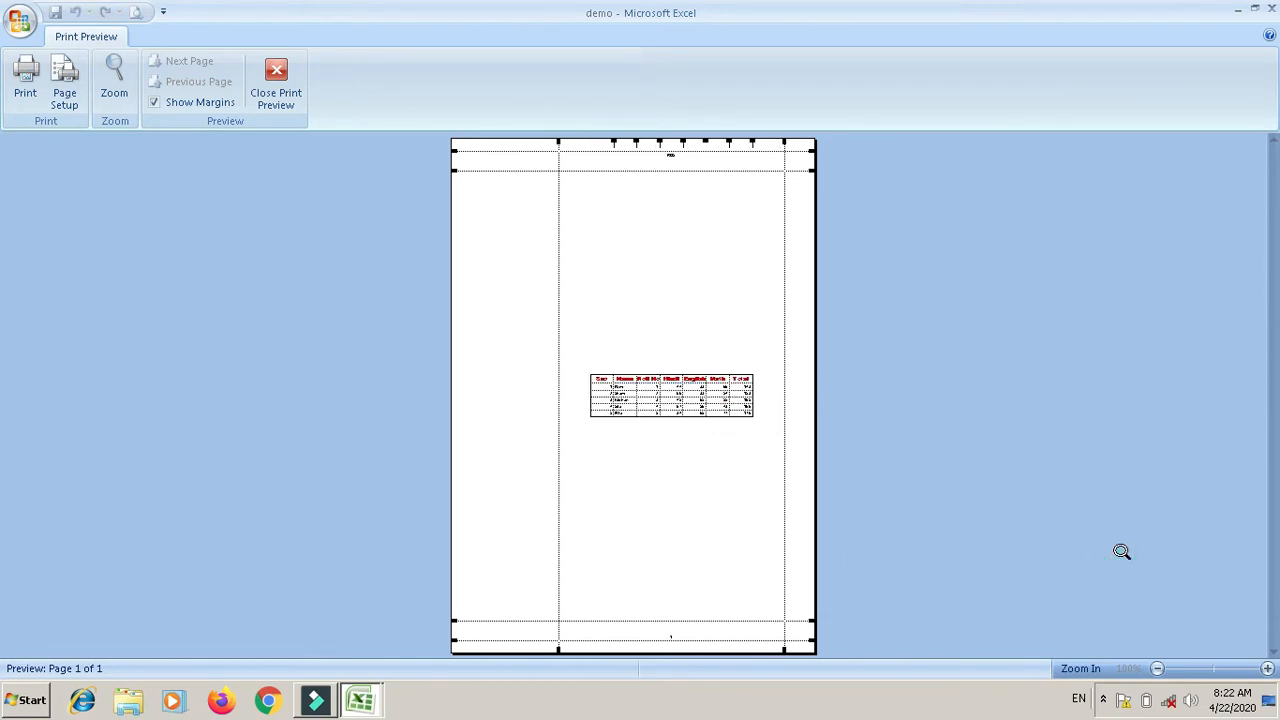
{"action": "left_click", "coordinate": [66, 80]}
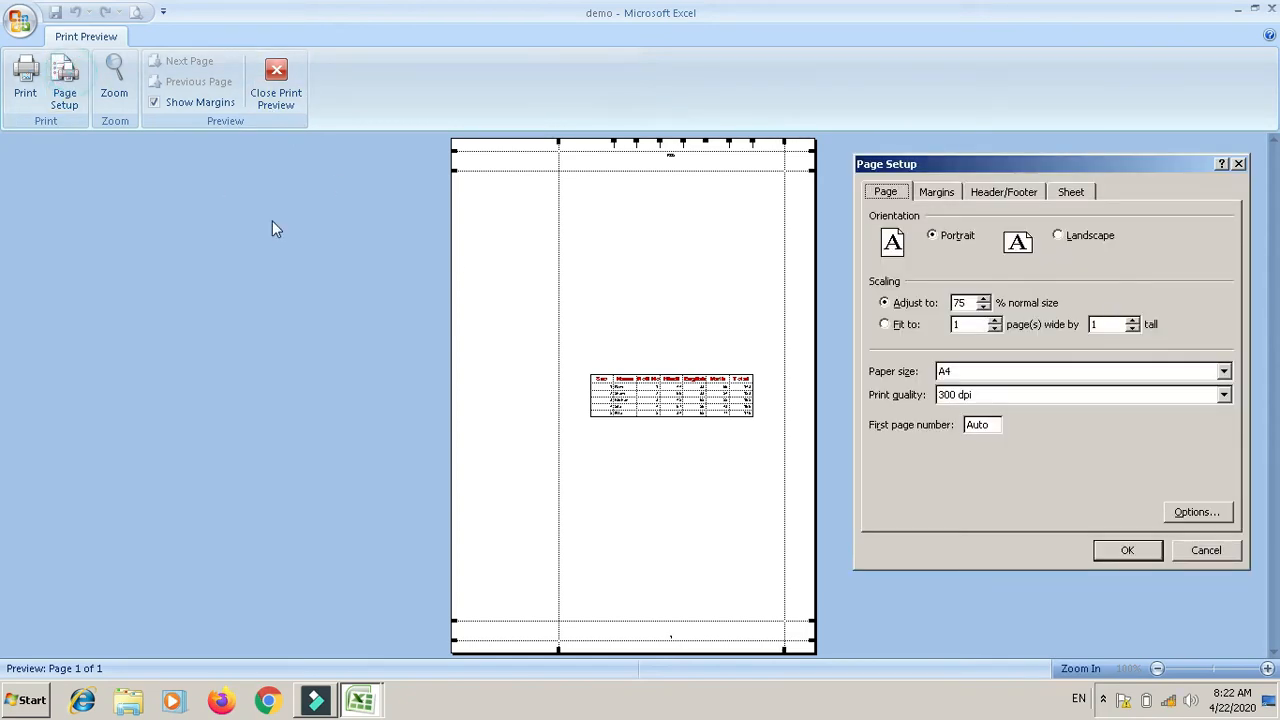
{"action": "left_click", "coordinate": [984, 298]}
{"action": "left_click", "coordinate": [984, 298]}
{"action": "left_click", "coordinate": [984, 298]}
{"action": "left_click", "coordinate": [984, 298]}
{"action": "left_click", "coordinate": [984, 298]}
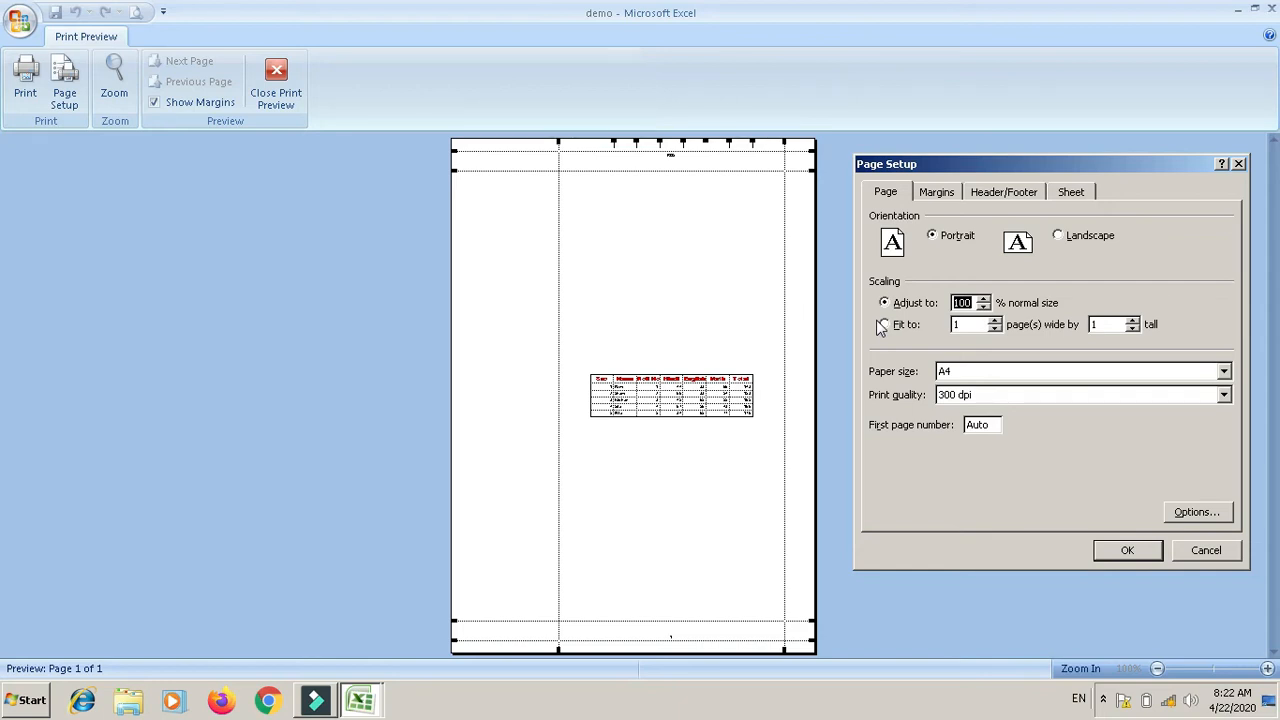
Step: Fit the printout to 1 page wide by 1 page tall, after briefly trying 2 by 2
{"action": "left_click", "coordinate": [885, 326]}
{"action": "left_click", "coordinate": [994, 320]}
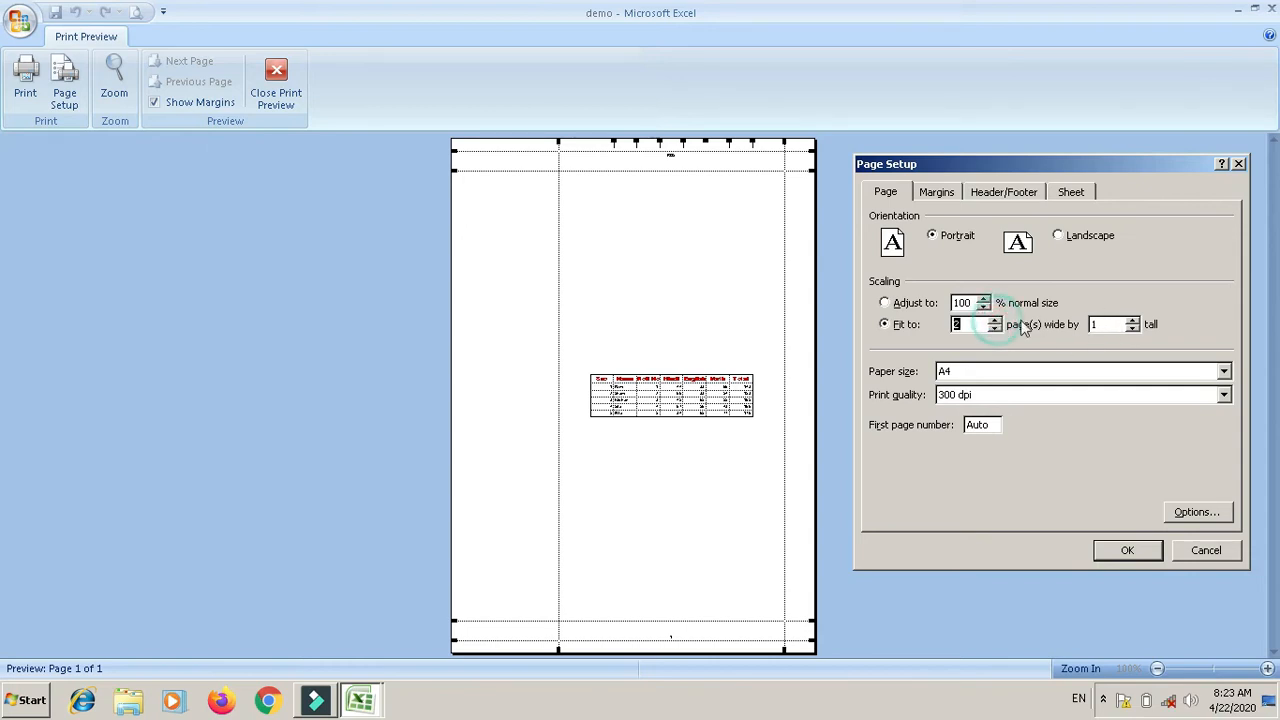
{"action": "left_click", "coordinate": [1132, 320]}
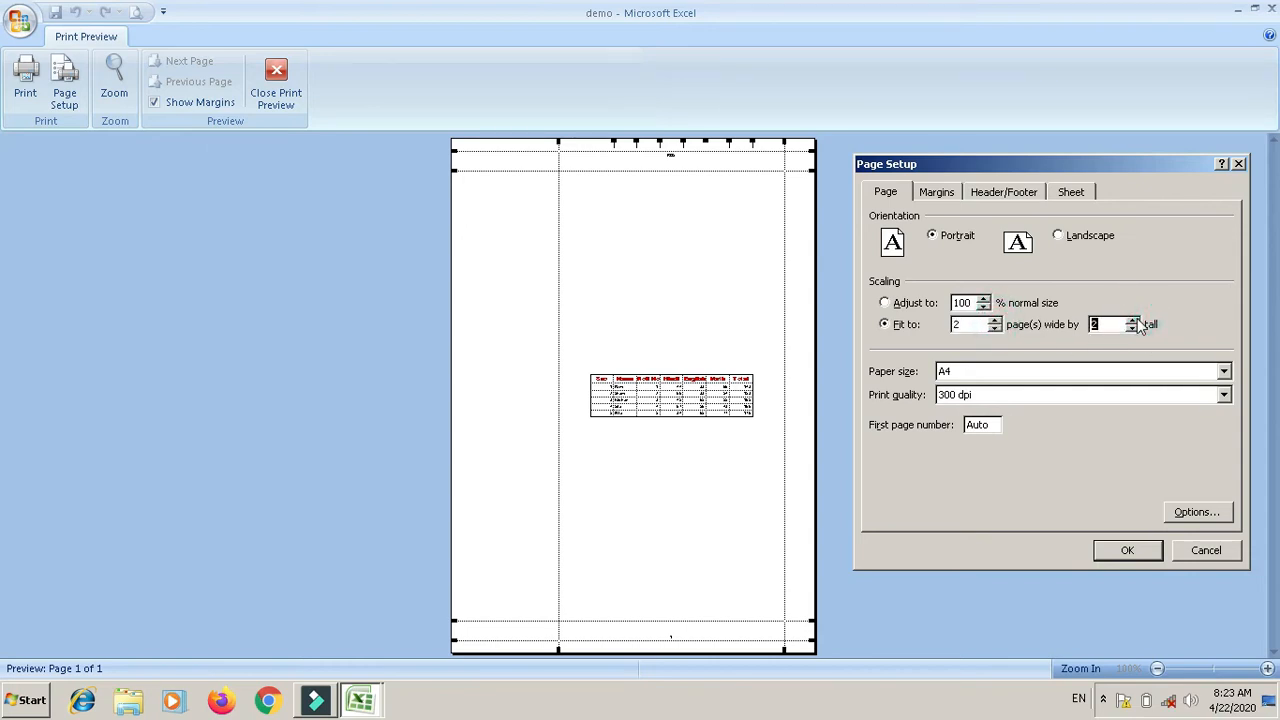
{"action": "left_click", "coordinate": [1132, 329]}
{"action": "left_click", "coordinate": [994, 329]}
Step: Change the left margin from 2.45 to 0.7 and apply it
{"action": "left_click", "coordinate": [948, 193]}
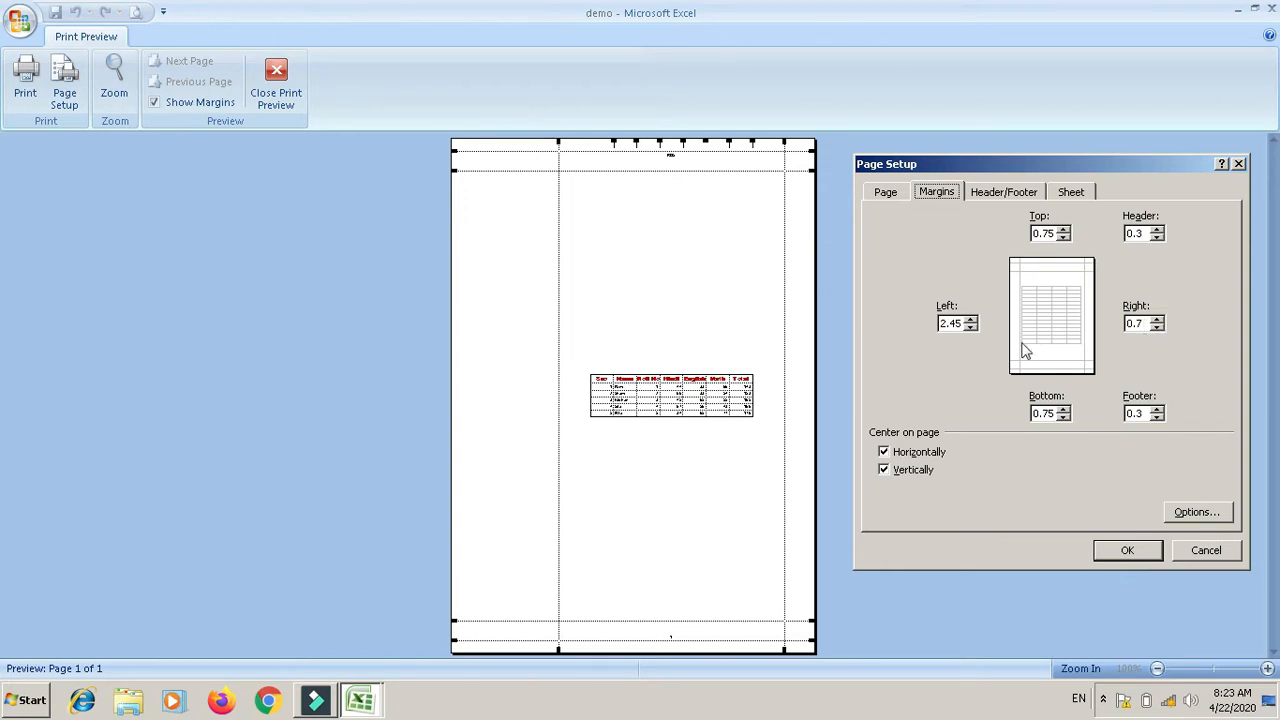
{"action": "left_click", "coordinate": [957, 323]}
{"action": "key", "text": "BackSpace"}
{"action": "key", "text": "BackSpace"}
{"action": "key", "text": "BackSpace"}
{"action": "key", "text": "BackSpace"}
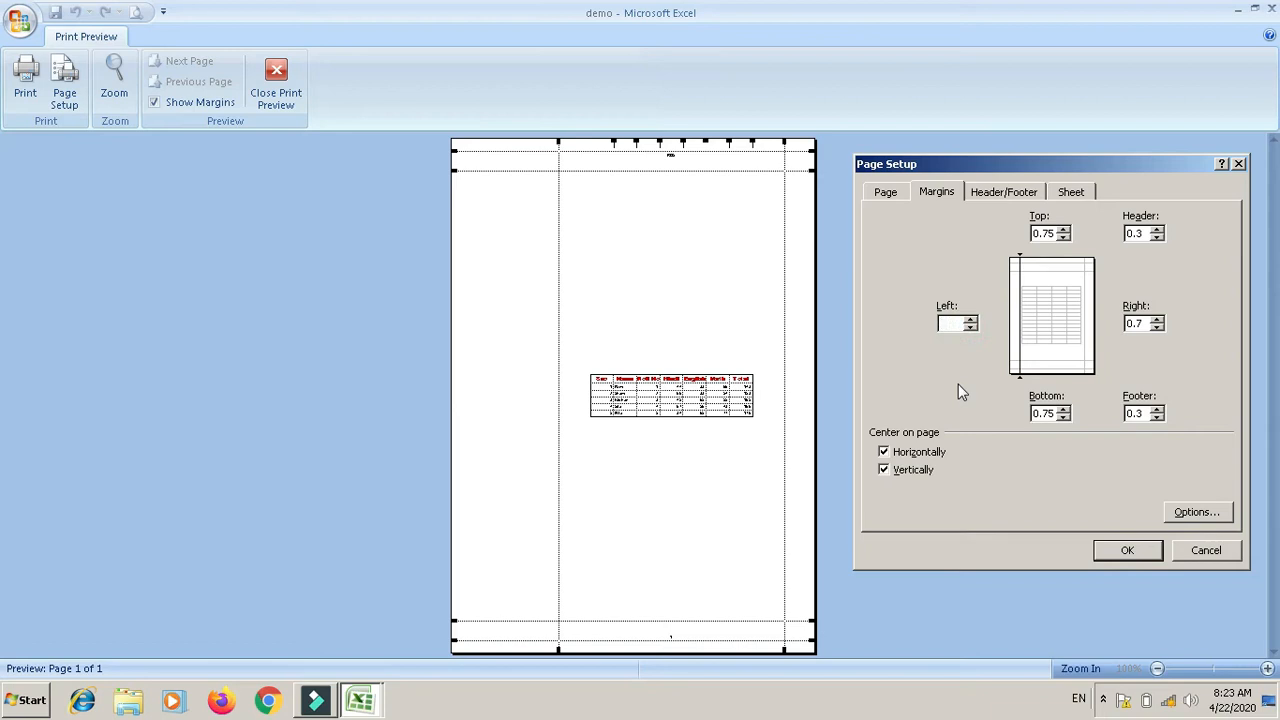
{"action": "type", "text": ".7"}
{"action": "left_click", "coordinate": [1038, 503]}
{"action": "left_click", "coordinate": [1145, 550]}
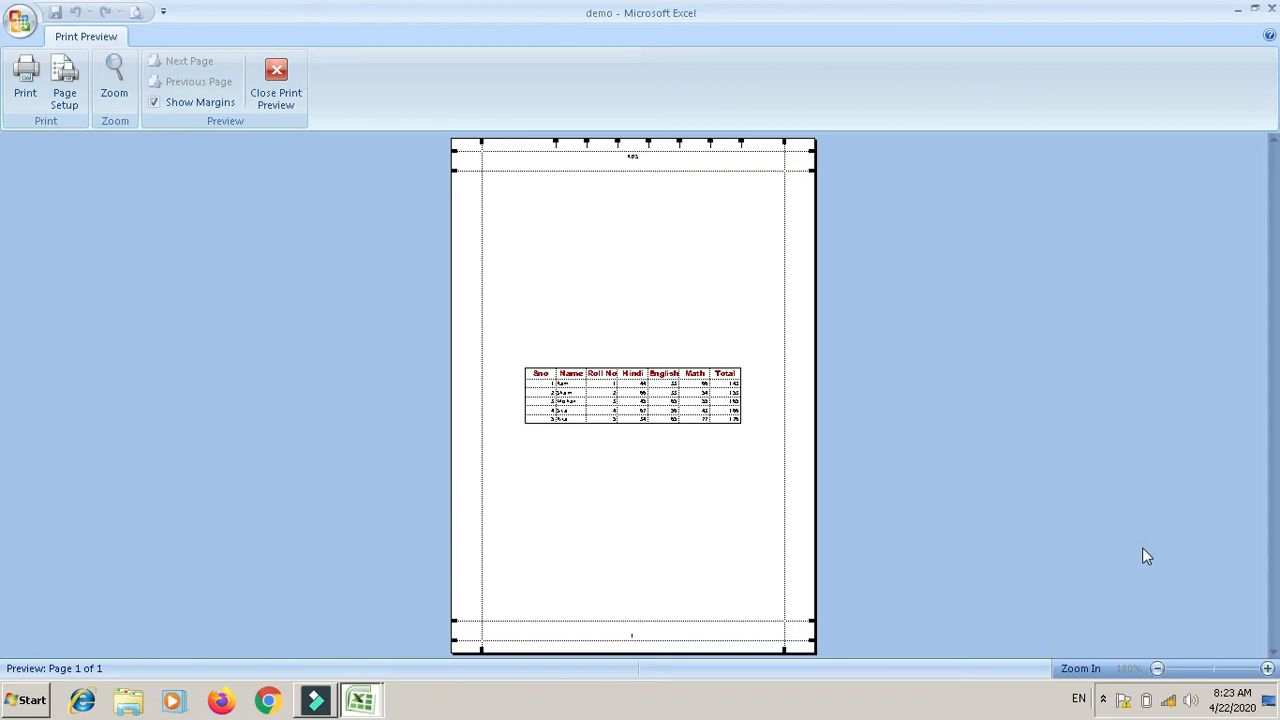
Step: Turn off horizontal centring of the marks table on the page
{"action": "left_click", "coordinate": [64, 92]}
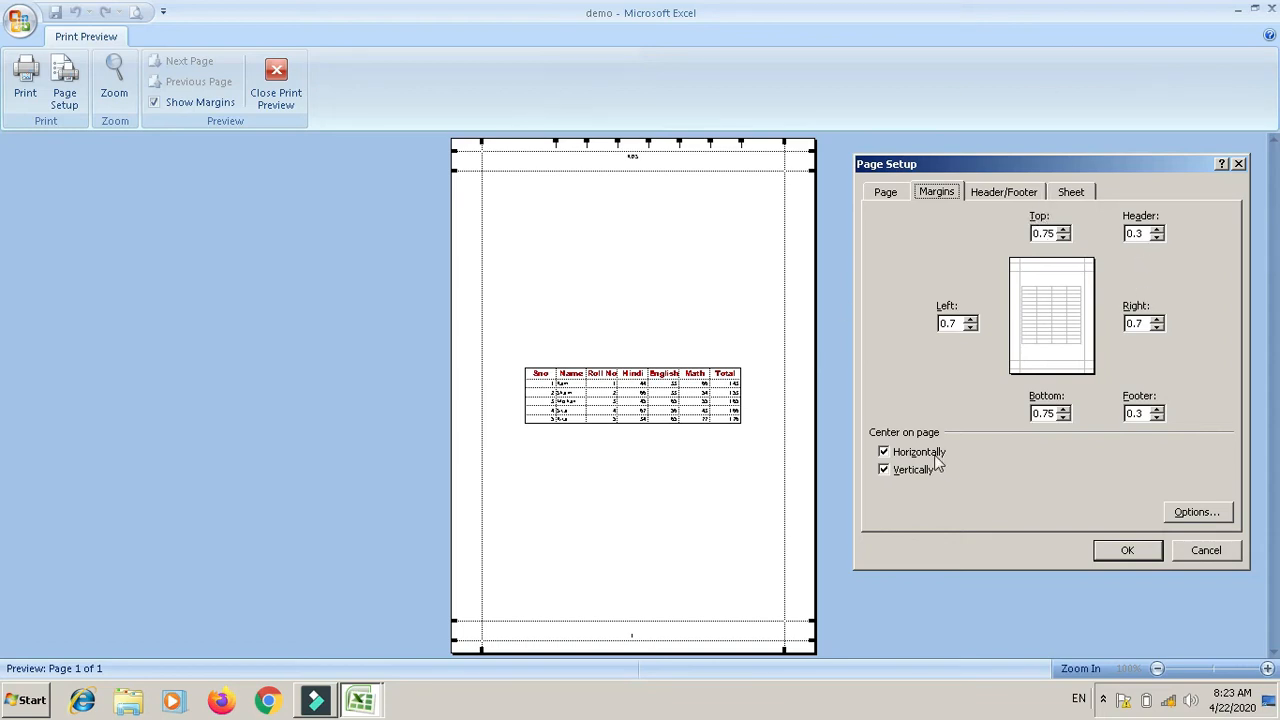
{"action": "left_click", "coordinate": [884, 452]}
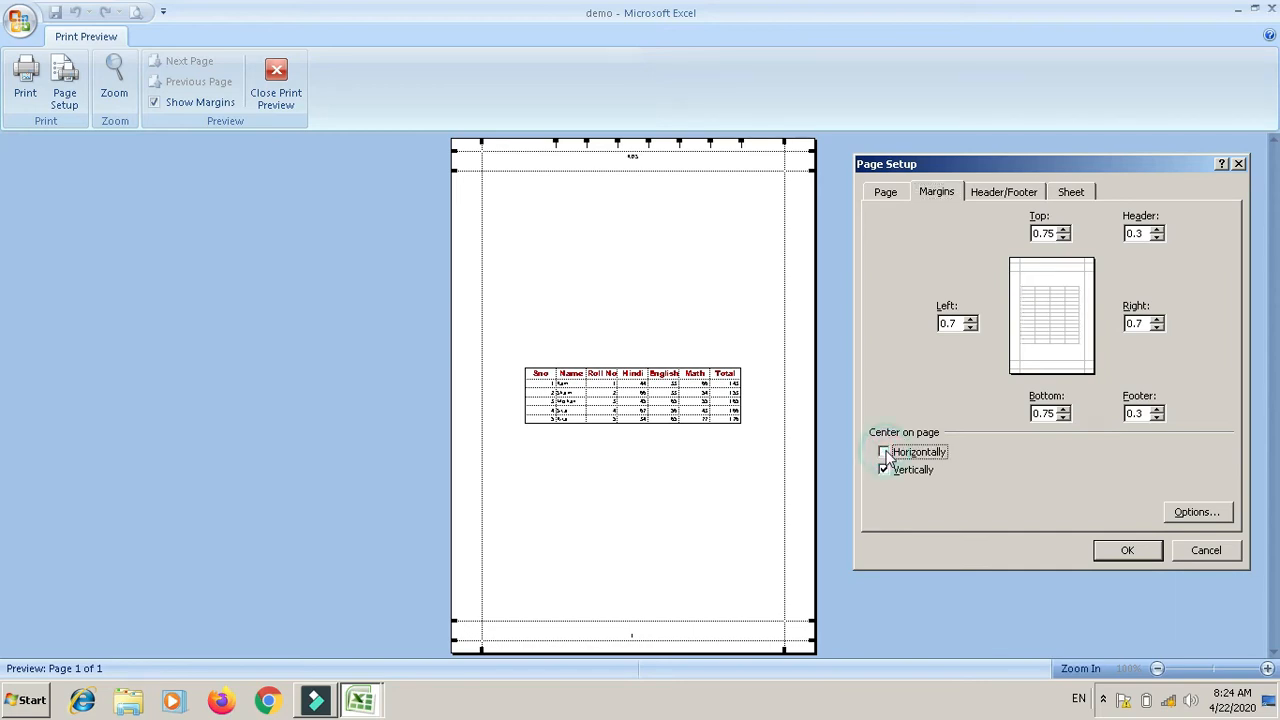
{"action": "left_click", "coordinate": [1110, 551]}
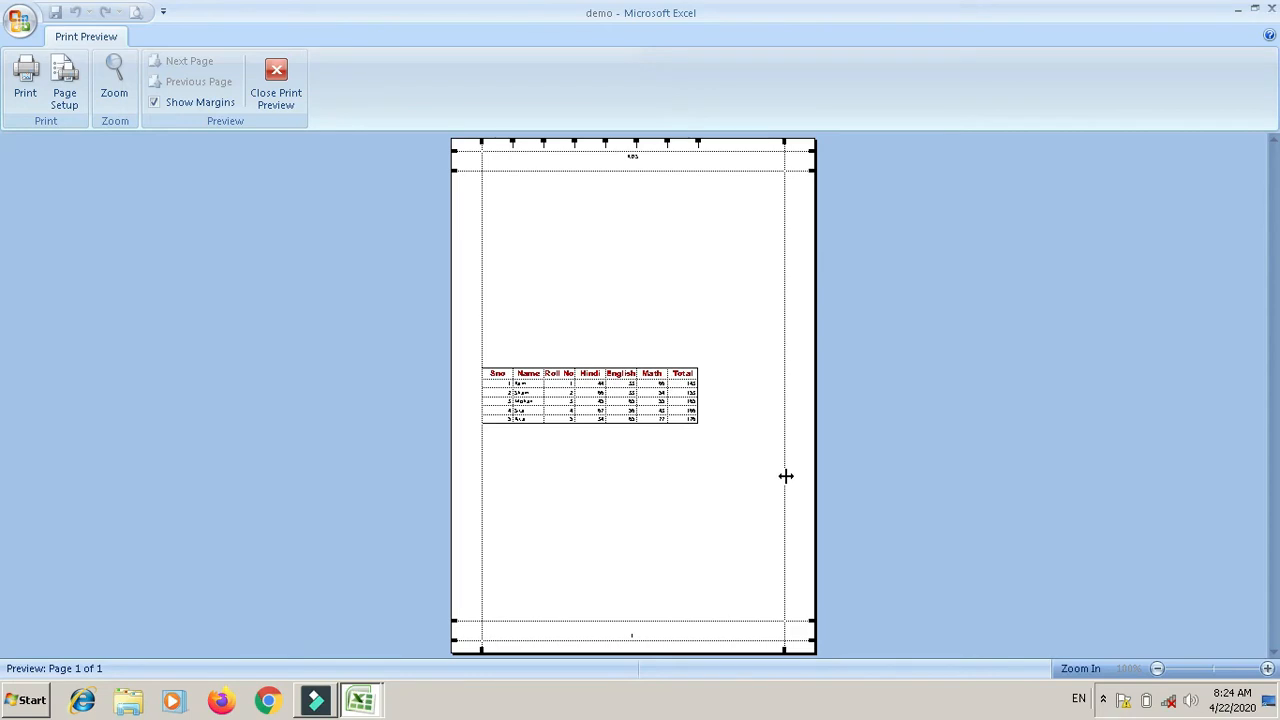
Step: Untick Center Vertically so the table sits at the page top, then view the Header/Footer settings
{"action": "left_click", "coordinate": [64, 86]}
{"action": "left_click", "coordinate": [886, 470]}
{"action": "left_click", "coordinate": [1122, 551]}
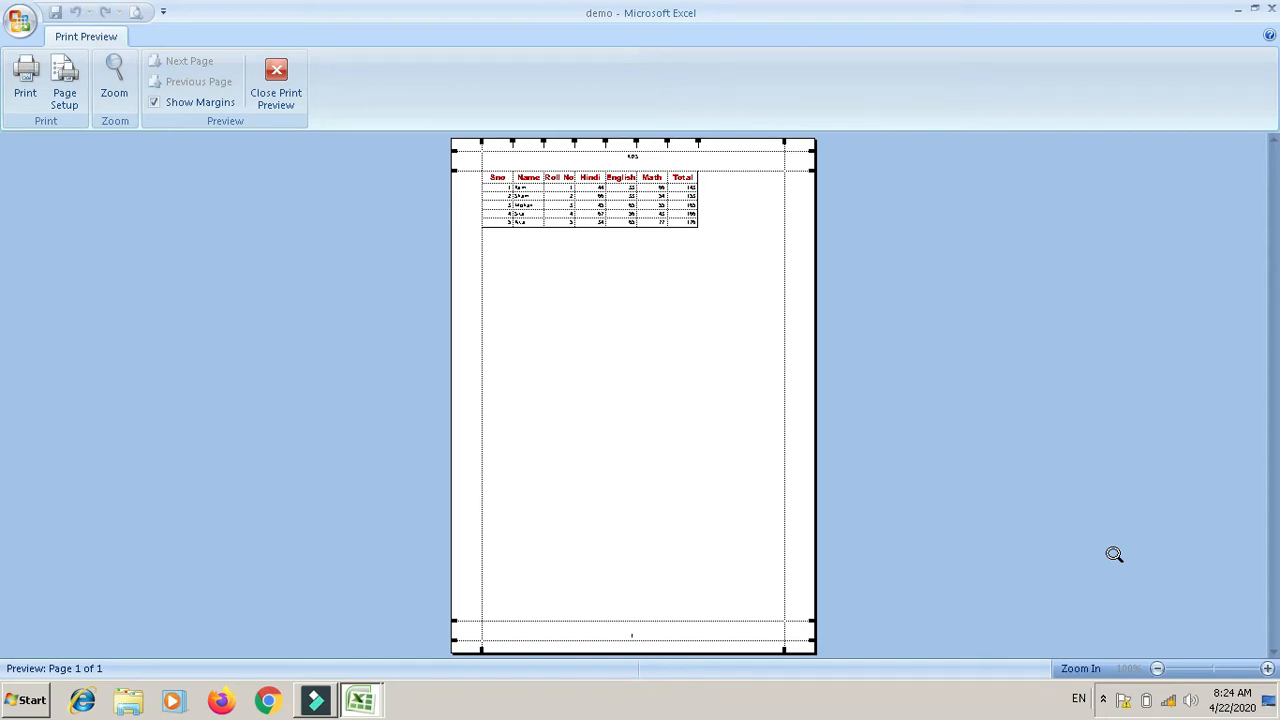
{"action": "left_click", "coordinate": [66, 90]}
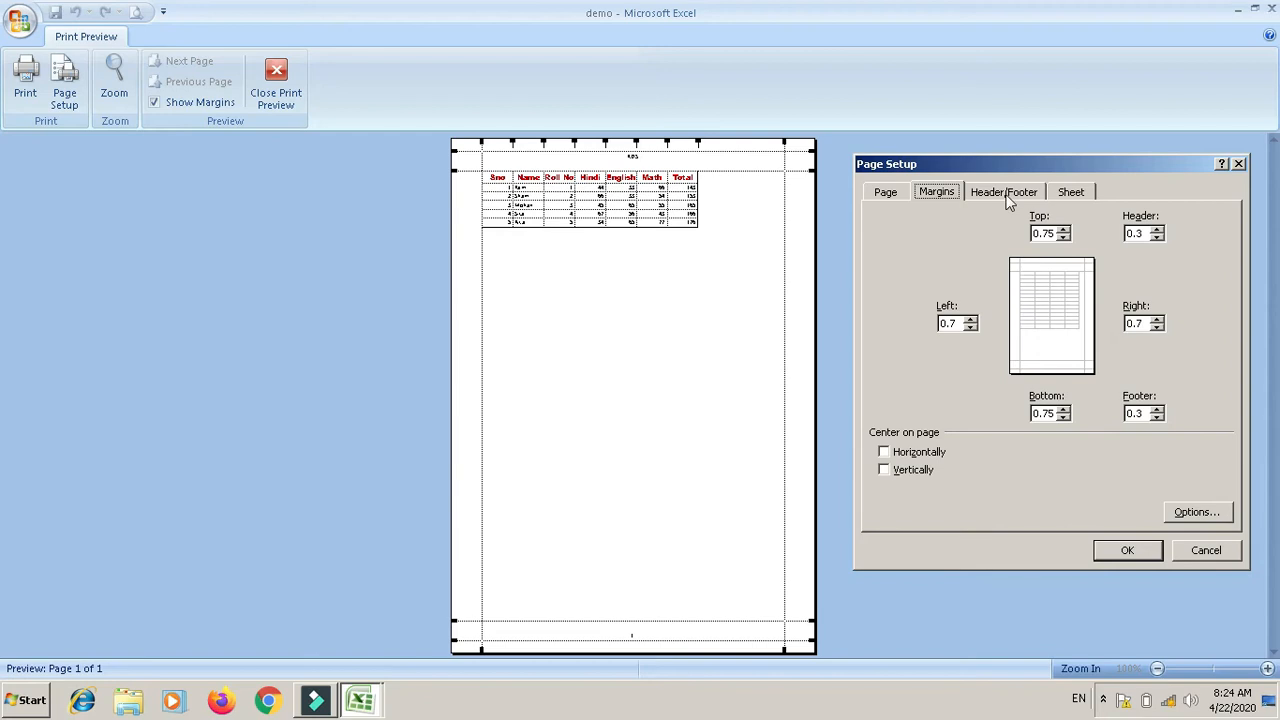
{"action": "left_click", "coordinate": [1006, 192]}
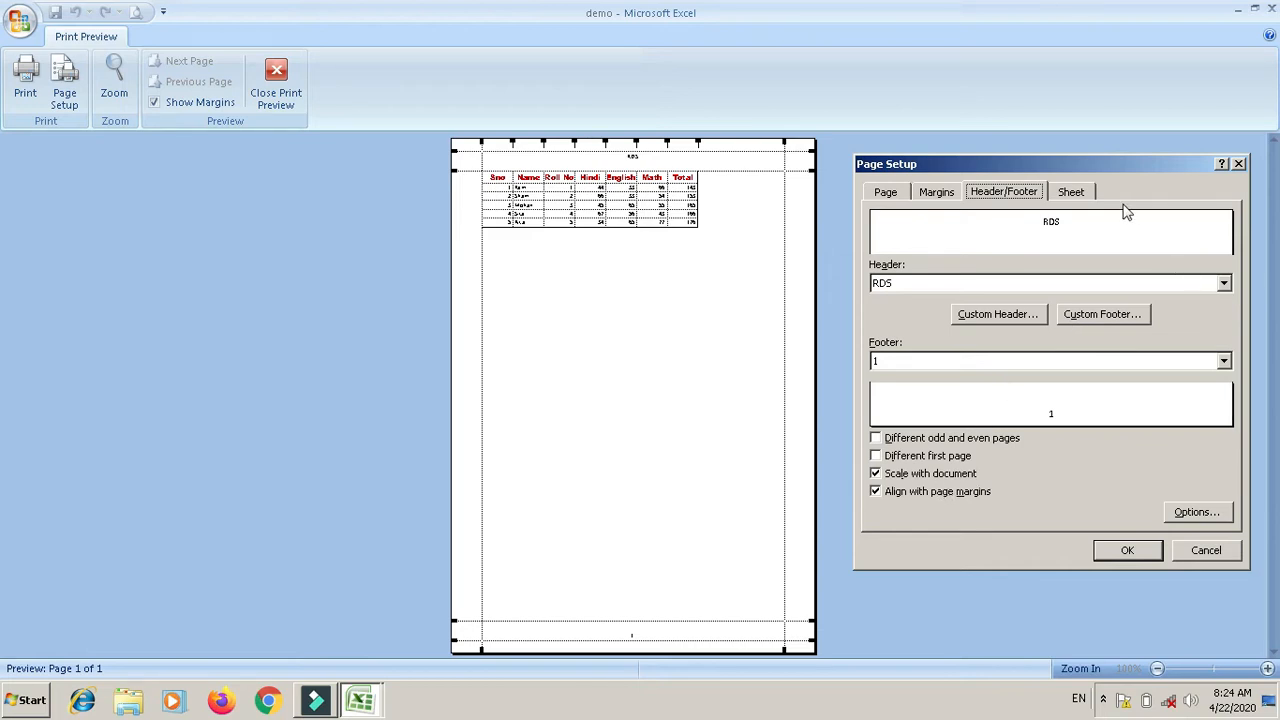
Step: Look over the custom header editor and footer font settings without changing anything
{"action": "left_click", "coordinate": [1012, 314]}
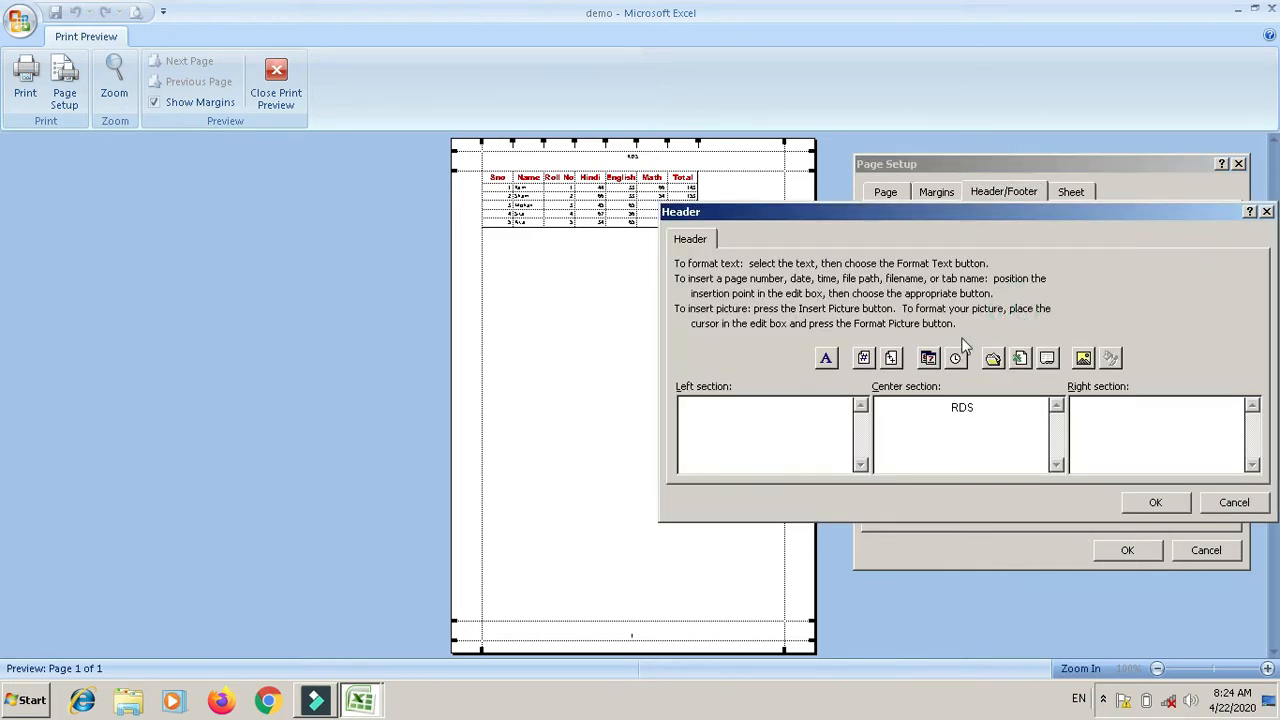
{"action": "left_click", "coordinate": [1232, 502]}
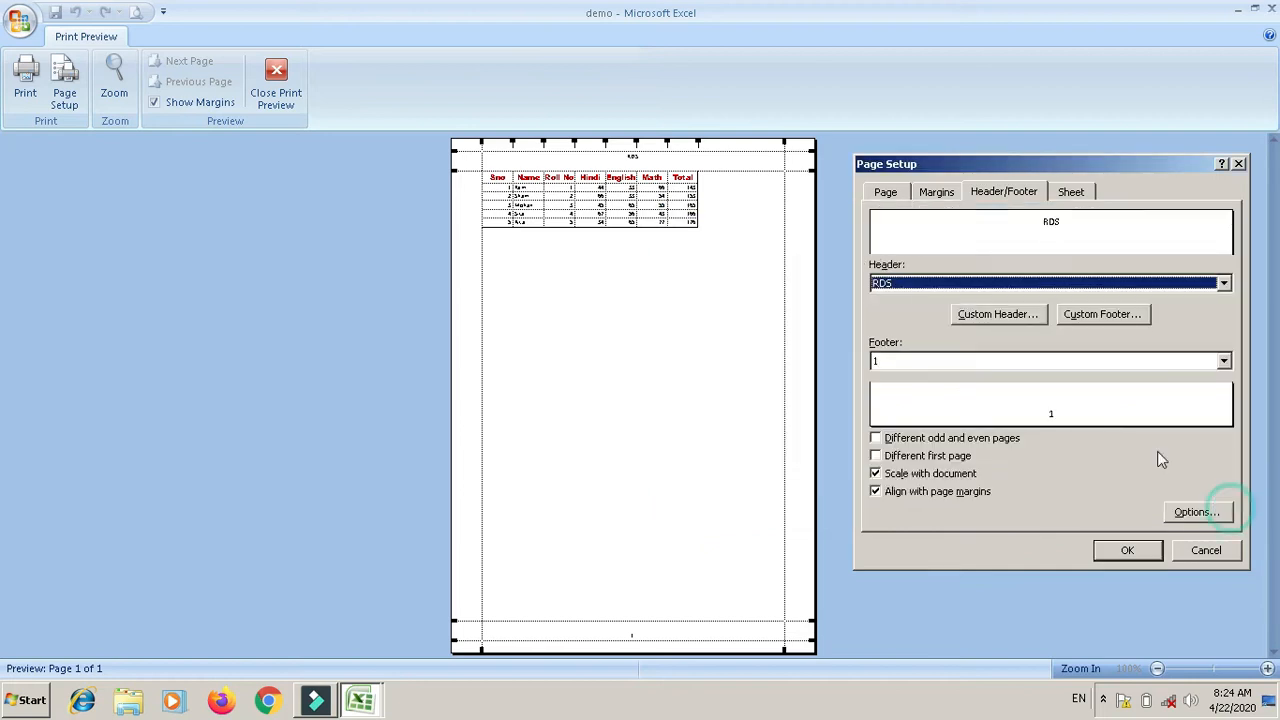
{"action": "left_click", "coordinate": [1101, 315]}
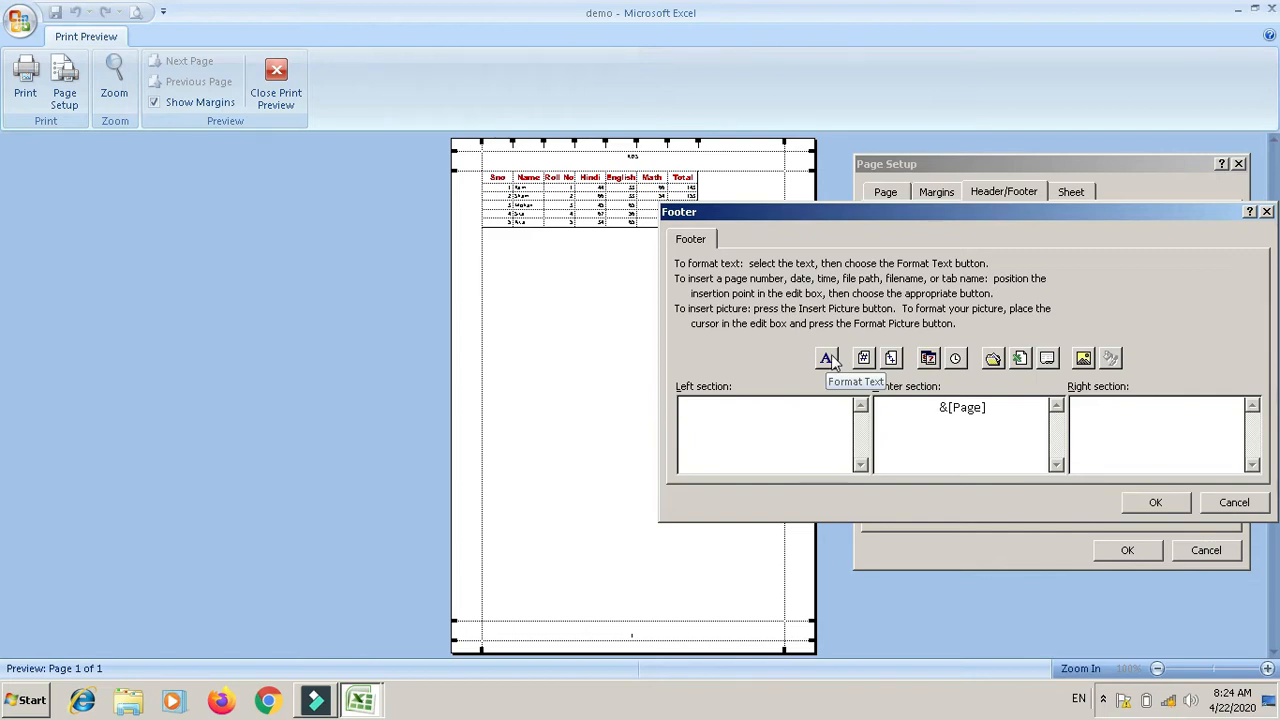
{"action": "left_click", "coordinate": [828, 359]}
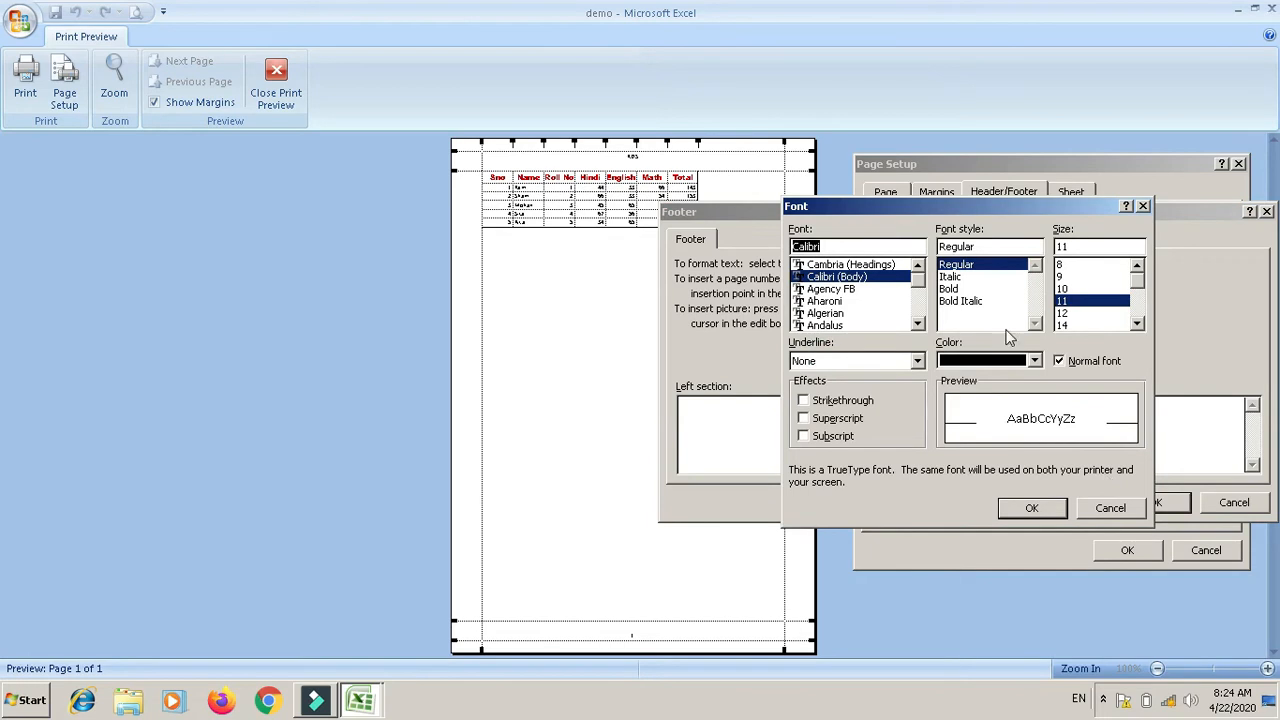
{"action": "left_click", "coordinate": [1105, 509]}
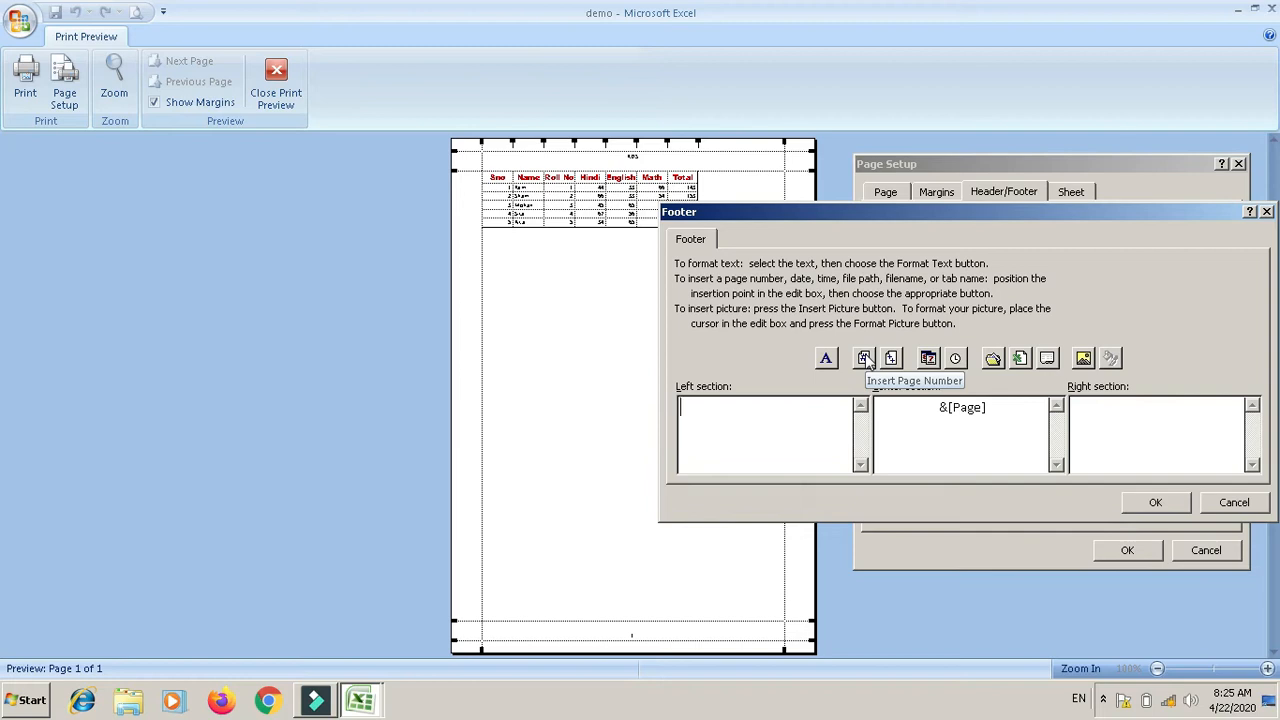
Step: Put the date in the left footer section and the time plus file path and name on the right
{"action": "left_click", "coordinate": [930, 360]}
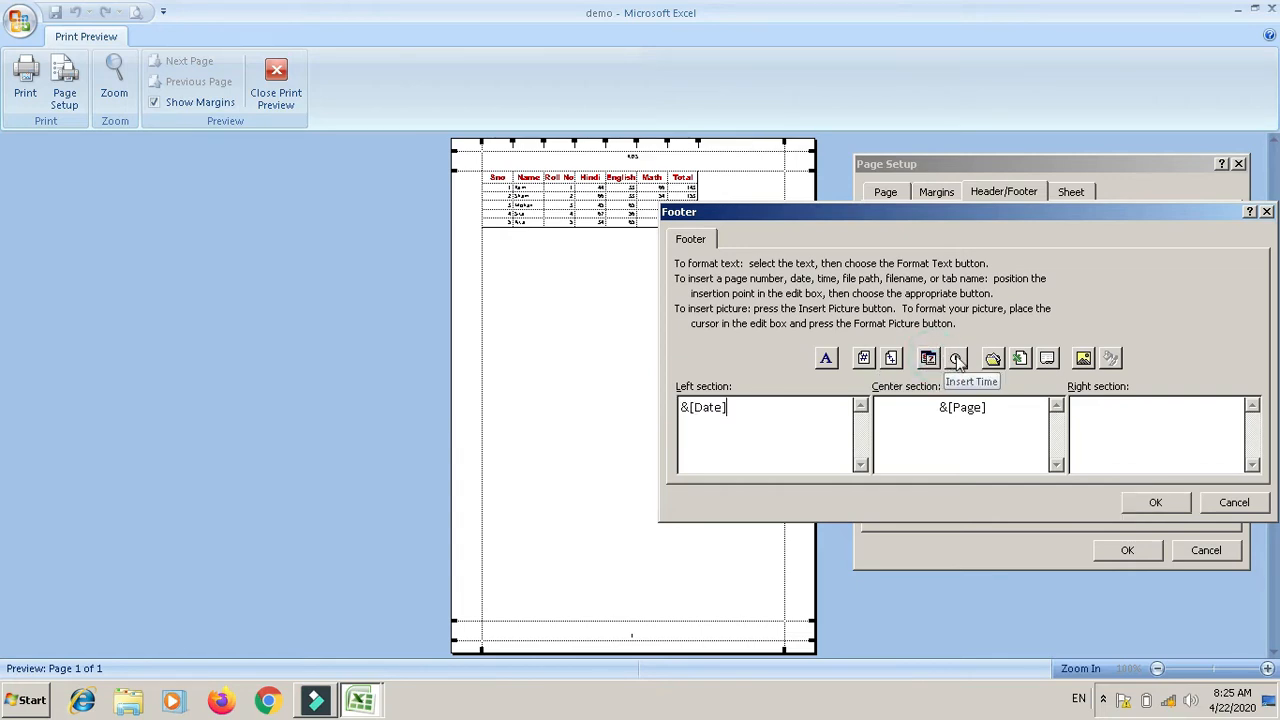
{"action": "left_click", "coordinate": [1138, 436]}
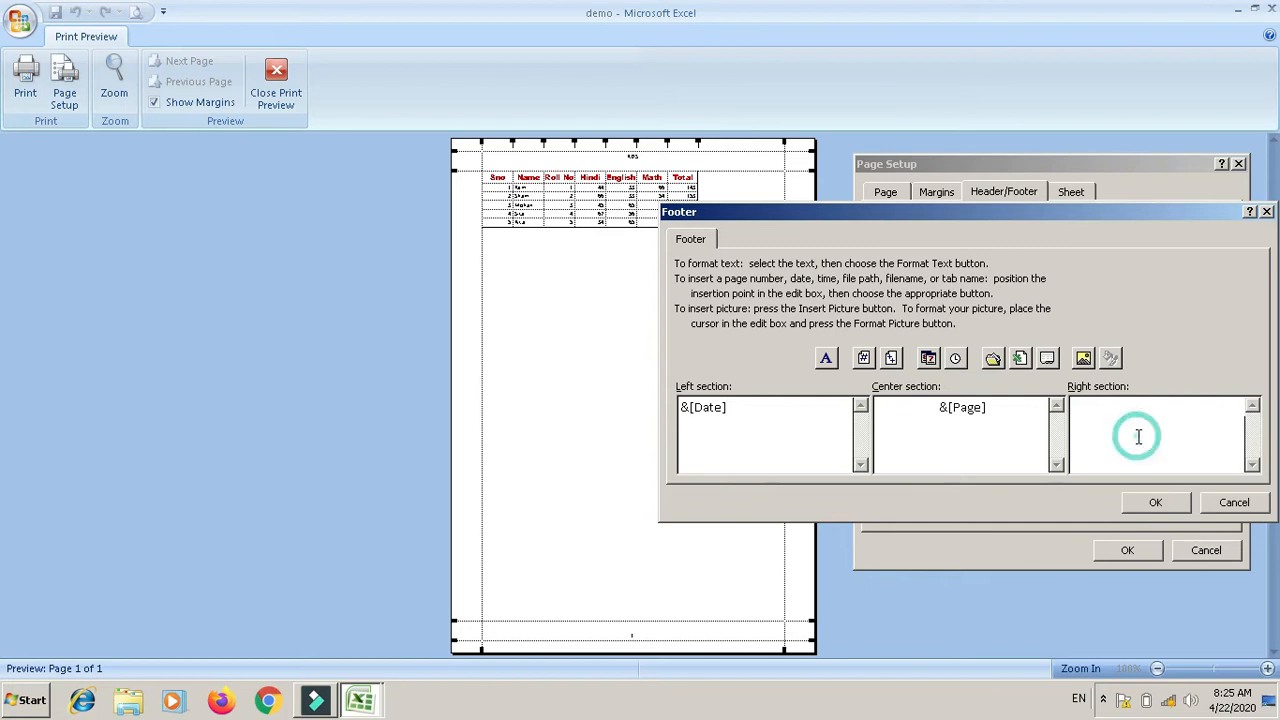
{"action": "left_click", "coordinate": [954, 360]}
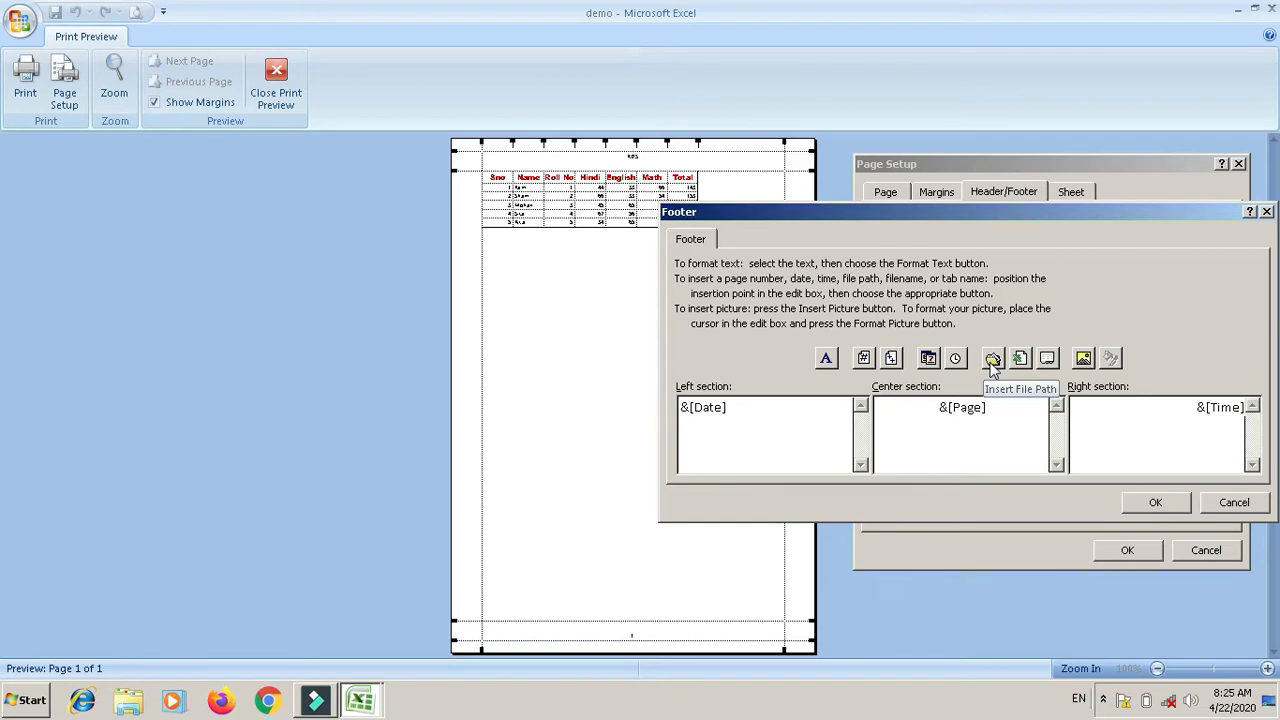
{"action": "left_click", "coordinate": [991, 362]}
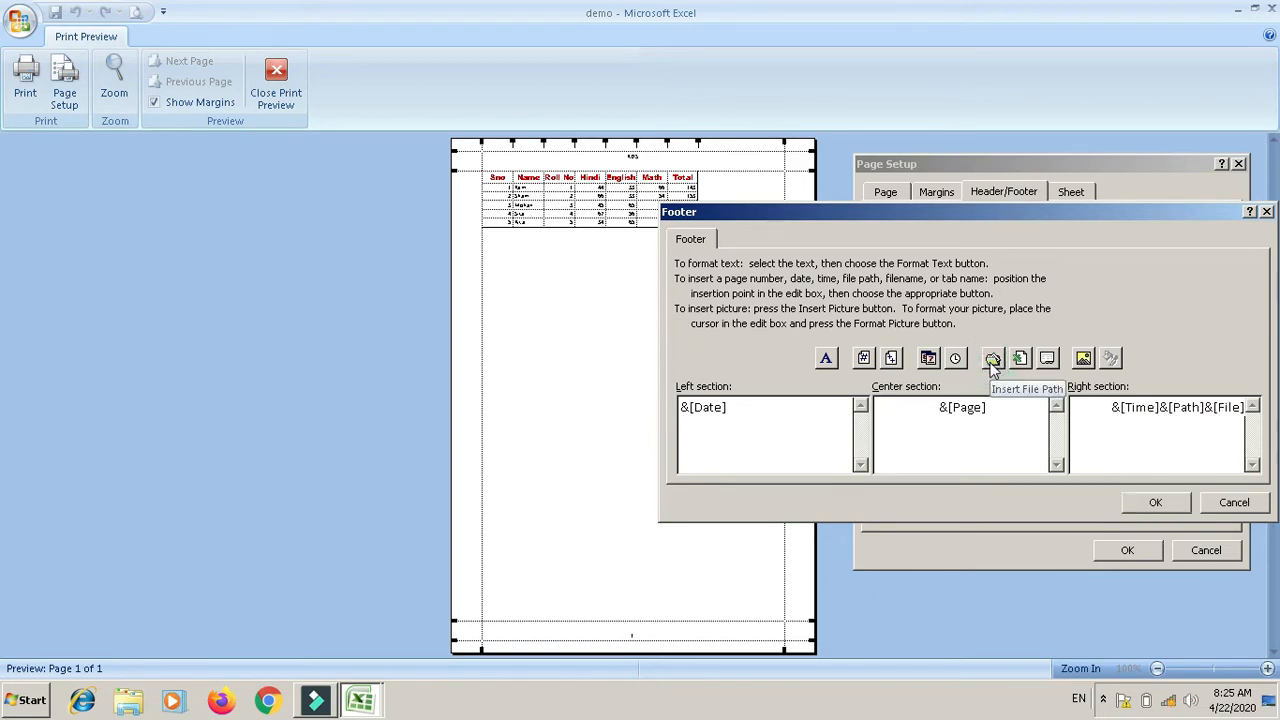
{"action": "left_click", "coordinate": [1157, 503]}
{"action": "left_click", "coordinate": [1122, 557]}
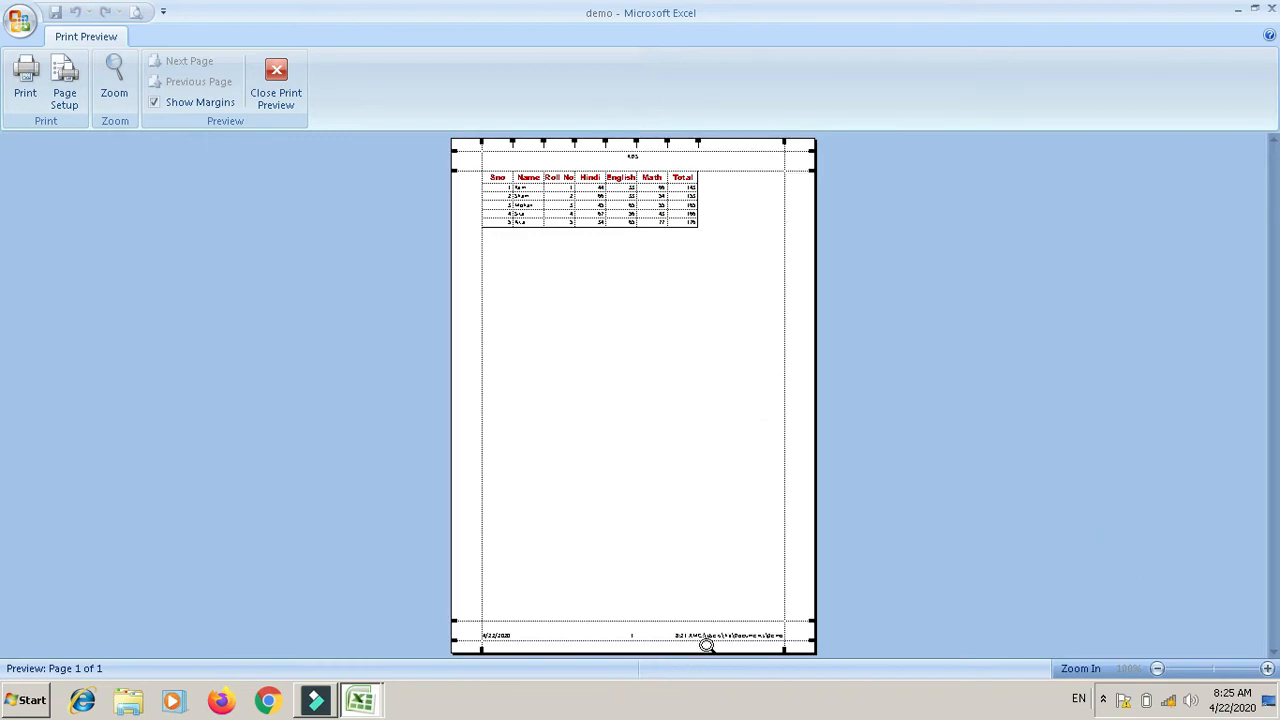
Step: Zoom into the previewed page, scroll down to check the new footer and back, then open Page Setup
{"action": "left_click", "coordinate": [114, 80]}
{"action": "left_click_drag", "start_coordinate": [1274, 298], "coordinate": [1269, 600]}
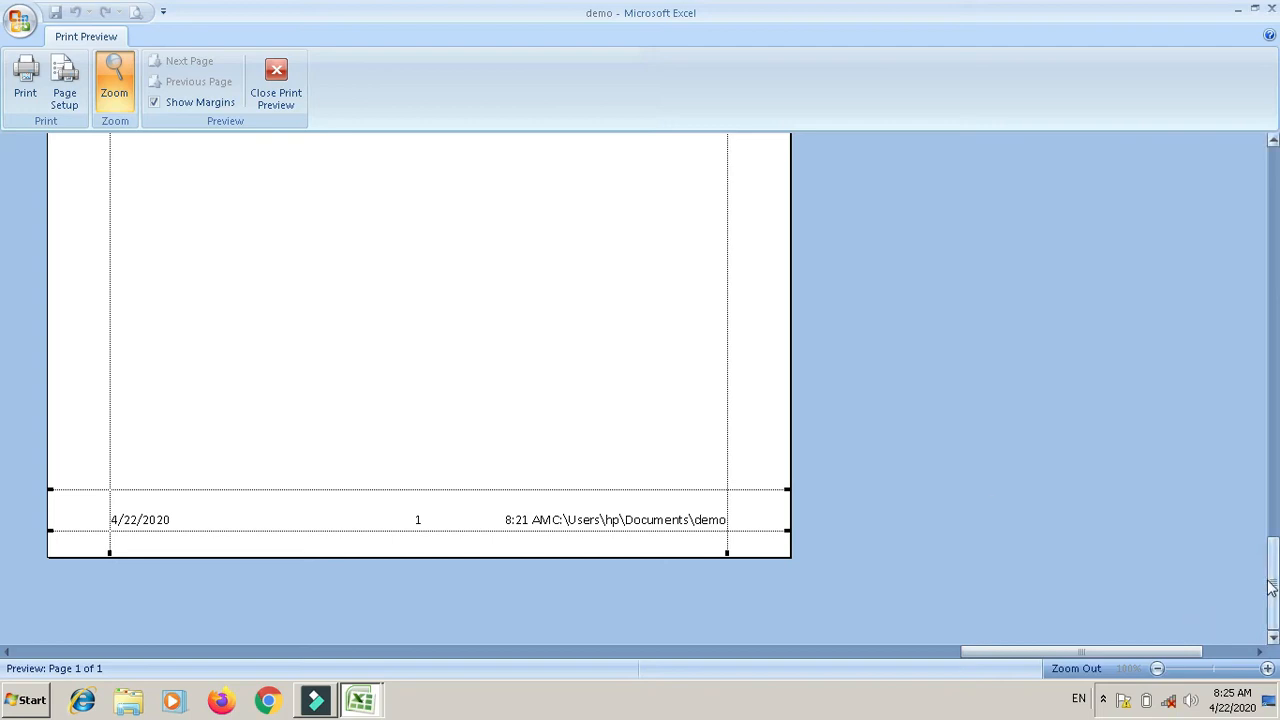
{"action": "left_click_drag", "start_coordinate": [1272, 588], "coordinate": [3, 198]}
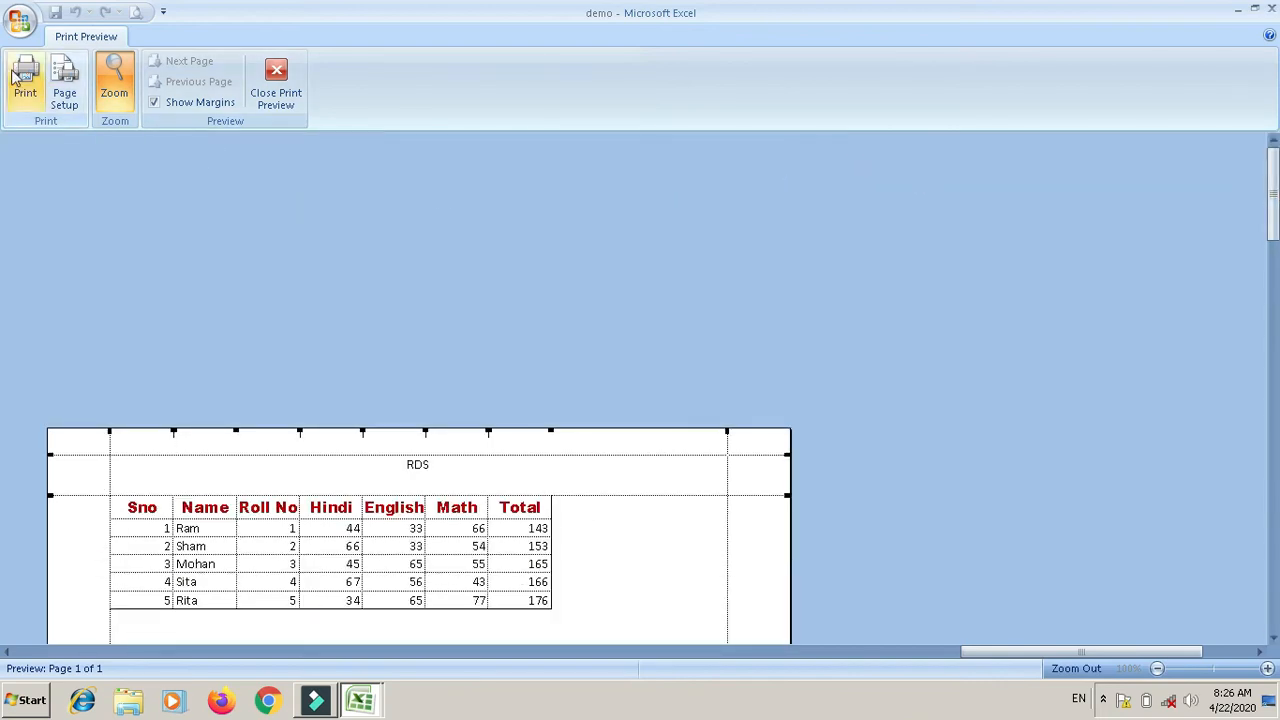
{"action": "left_click", "coordinate": [65, 98]}
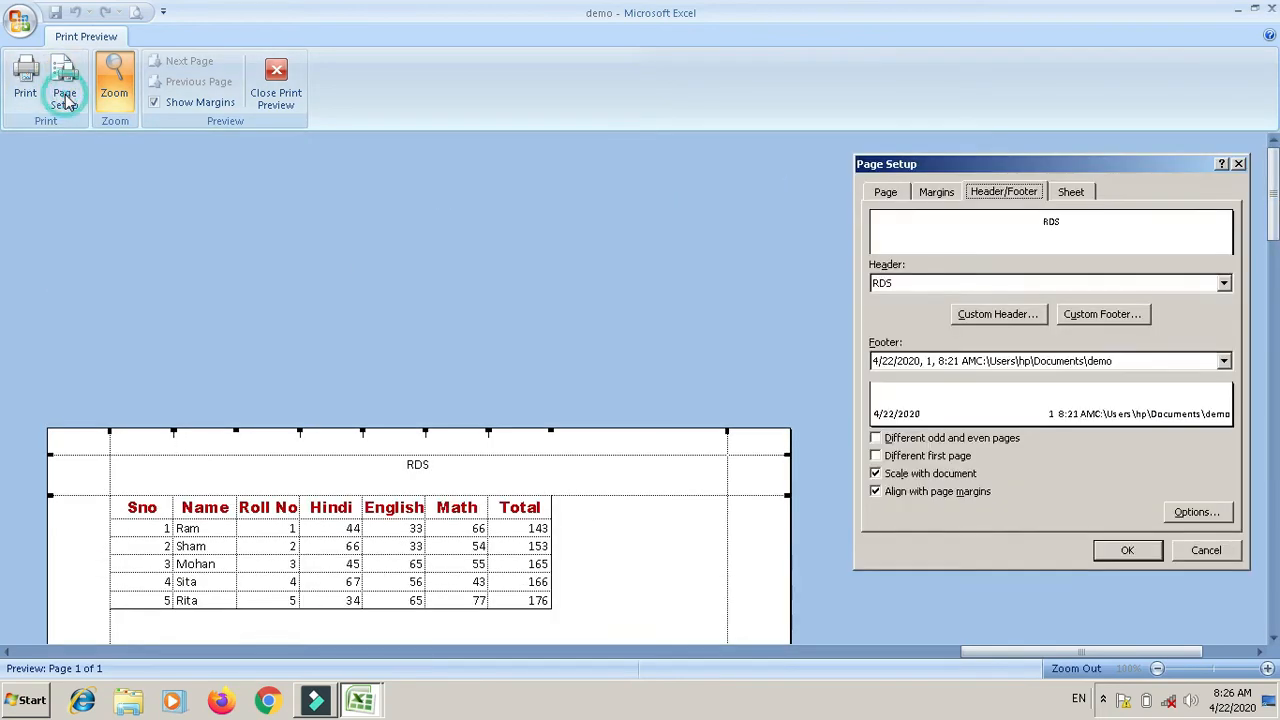
Step: Preview the marks table without printed gridlines, then turn gridline printing back on
{"action": "left_click", "coordinate": [1074, 192]}
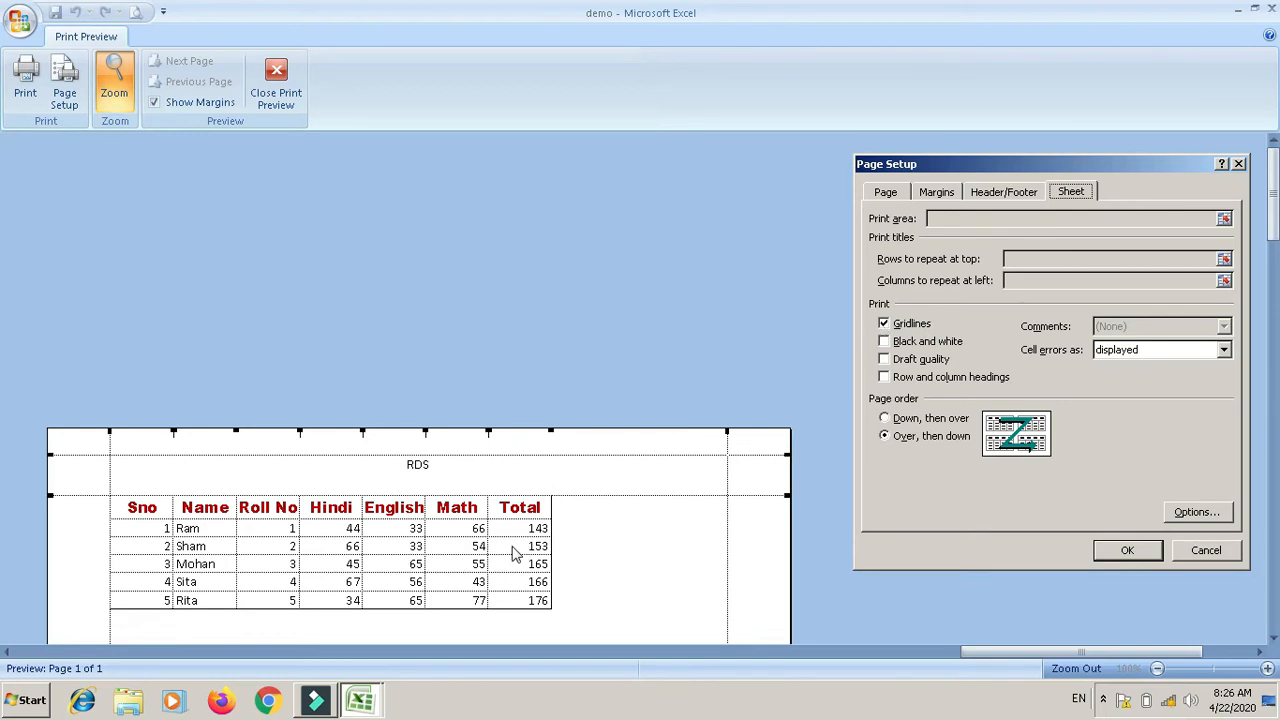
{"action": "left_click", "coordinate": [884, 324]}
{"action": "left_click", "coordinate": [1112, 552]}
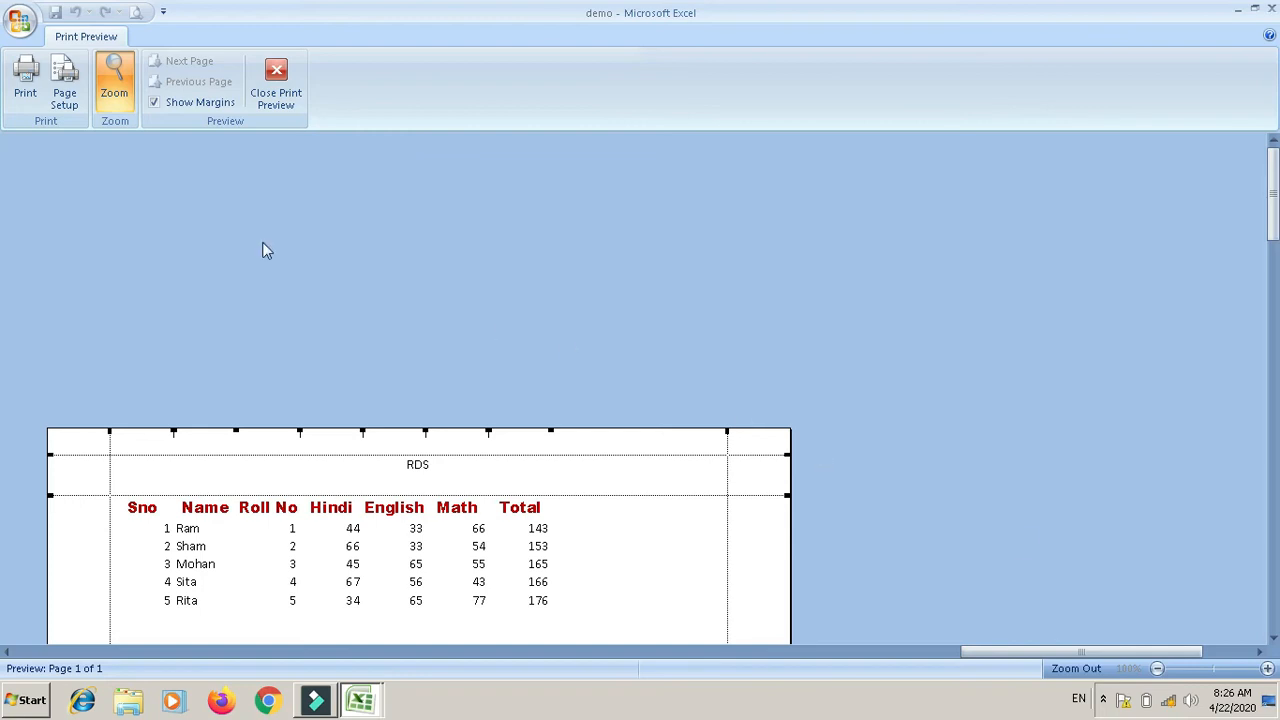
{"action": "left_click", "coordinate": [66, 84]}
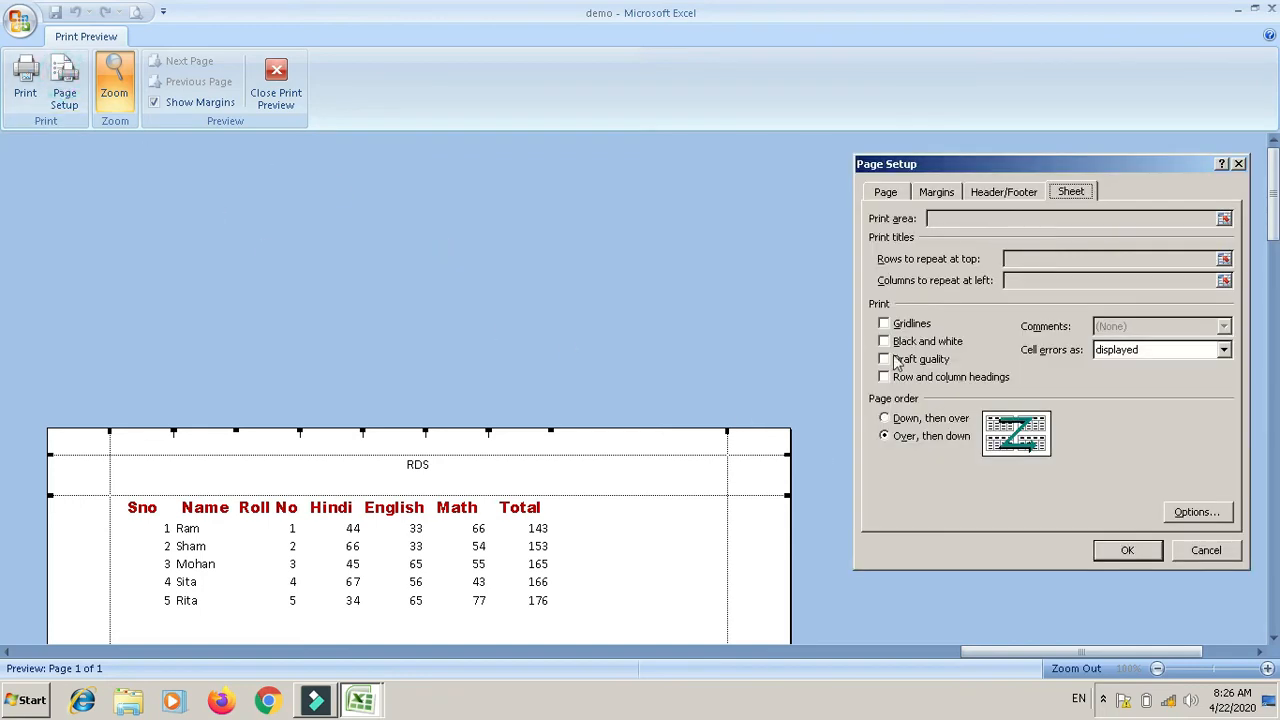
{"action": "left_click", "coordinate": [884, 323]}
{"action": "left_click", "coordinate": [1123, 549]}
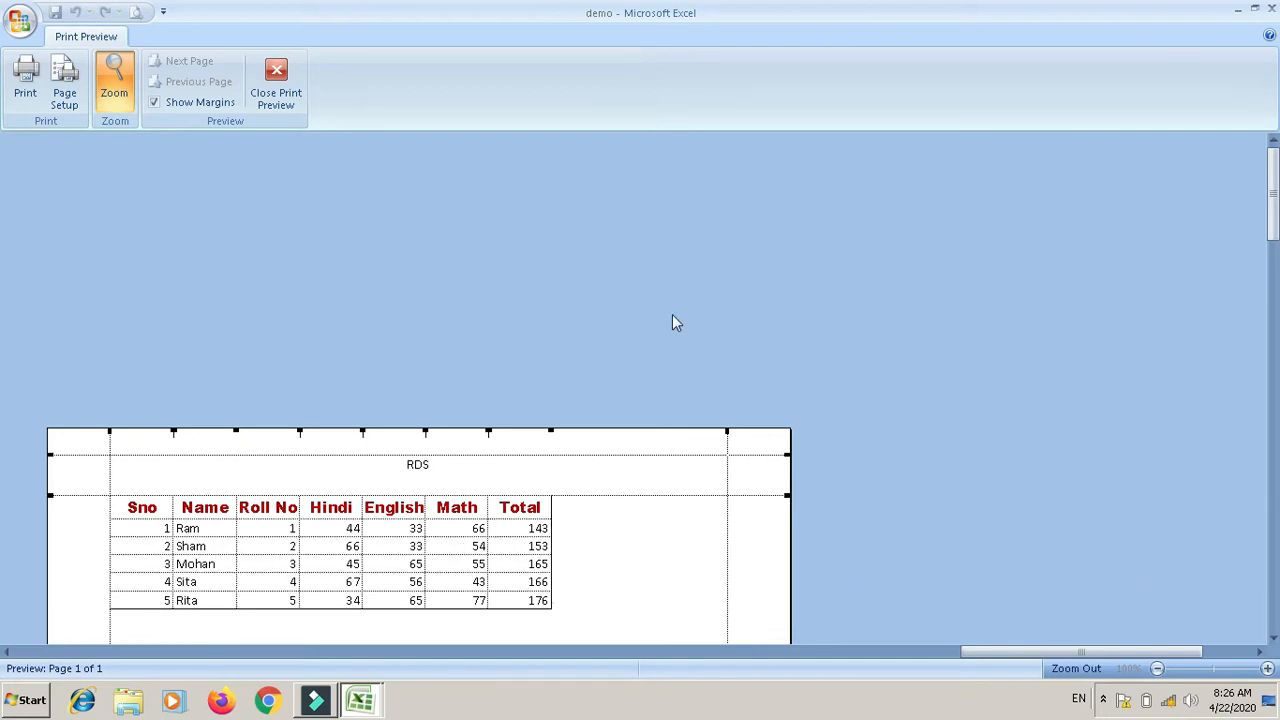
{"action": "left_click", "coordinate": [64, 84]}
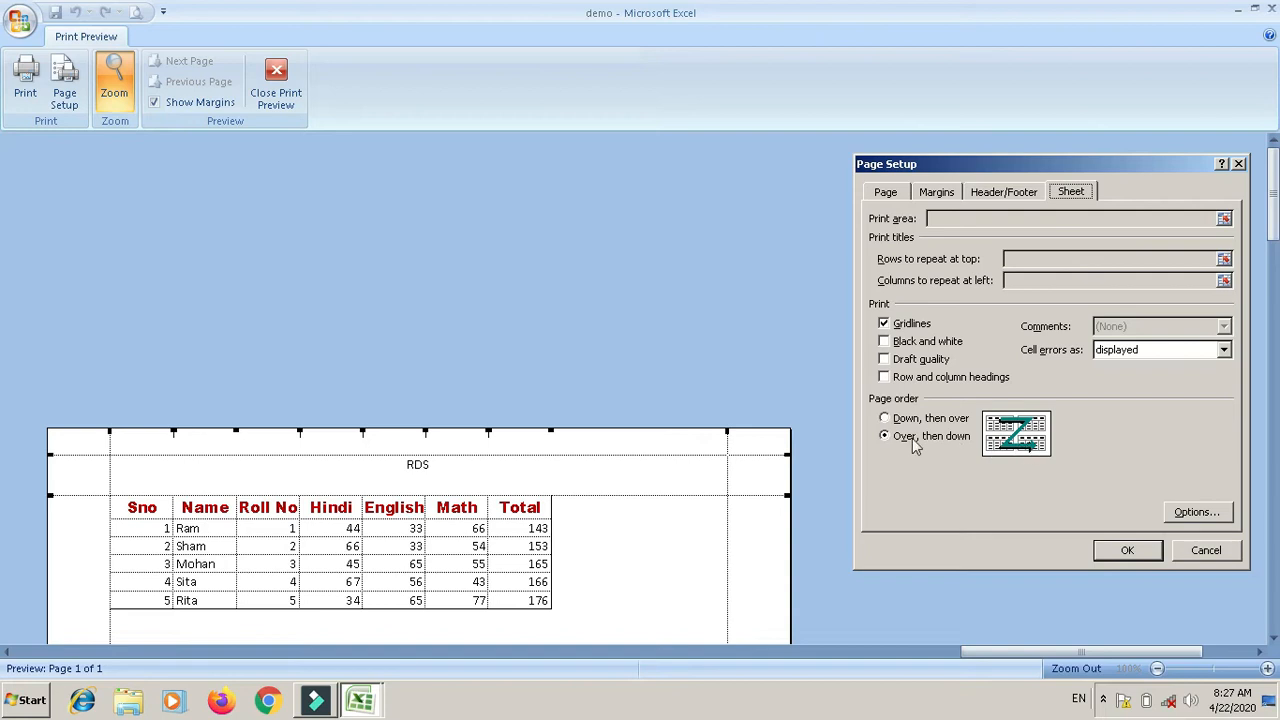
Step: Try the Down, then over page order, keep Over, then down, and zoom out to the whole page
{"action": "left_click", "coordinate": [884, 419]}
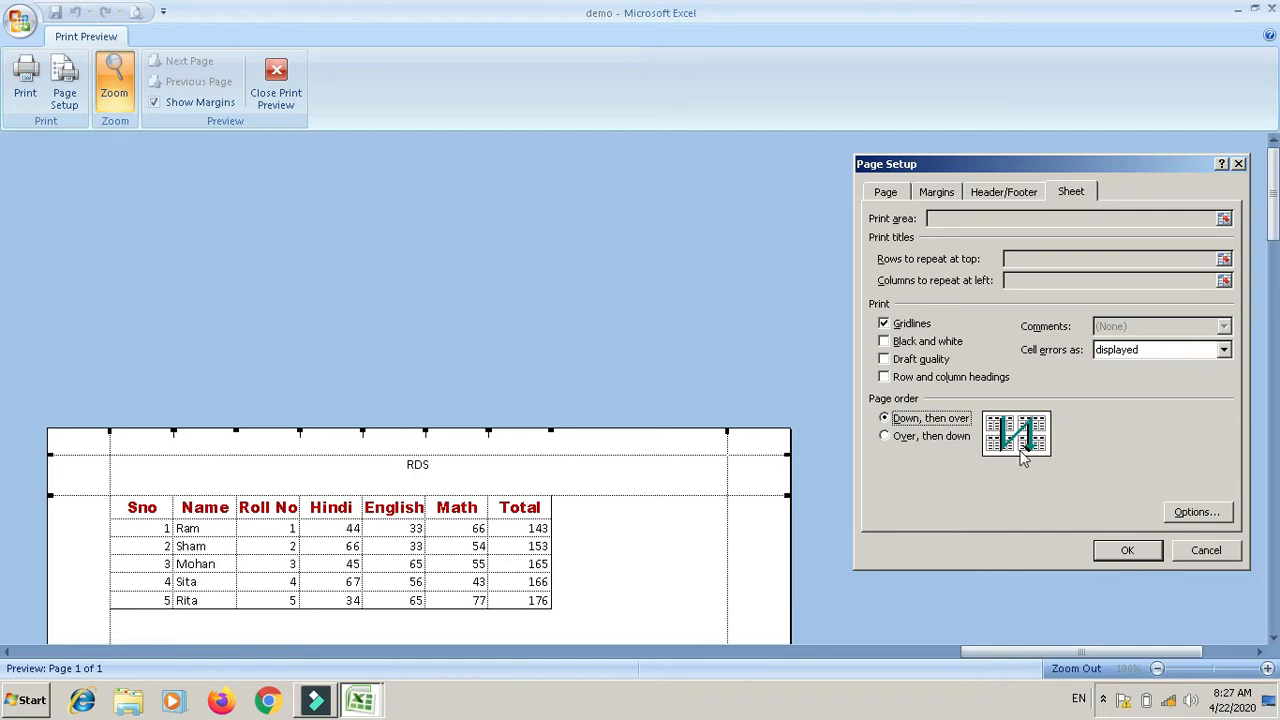
{"action": "left_click", "coordinate": [884, 436]}
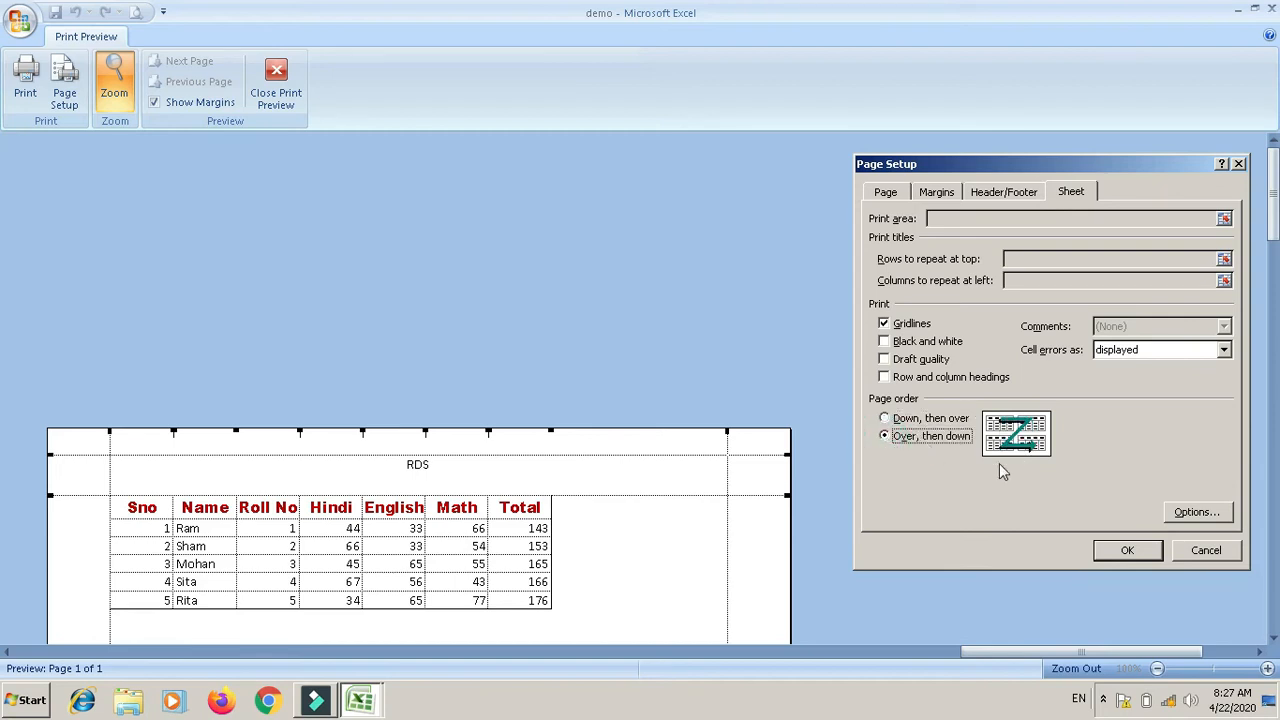
{"action": "left_click", "coordinate": [1112, 553]}
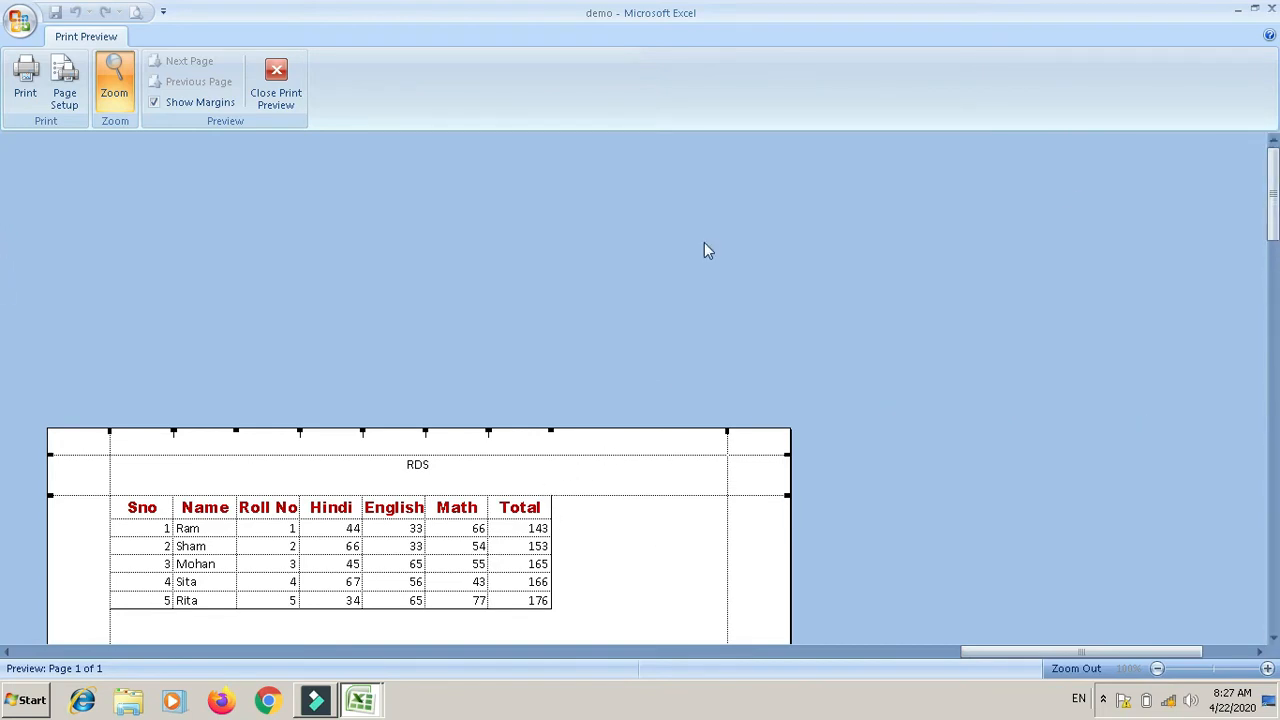
{"action": "left_click", "coordinate": [114, 92]}
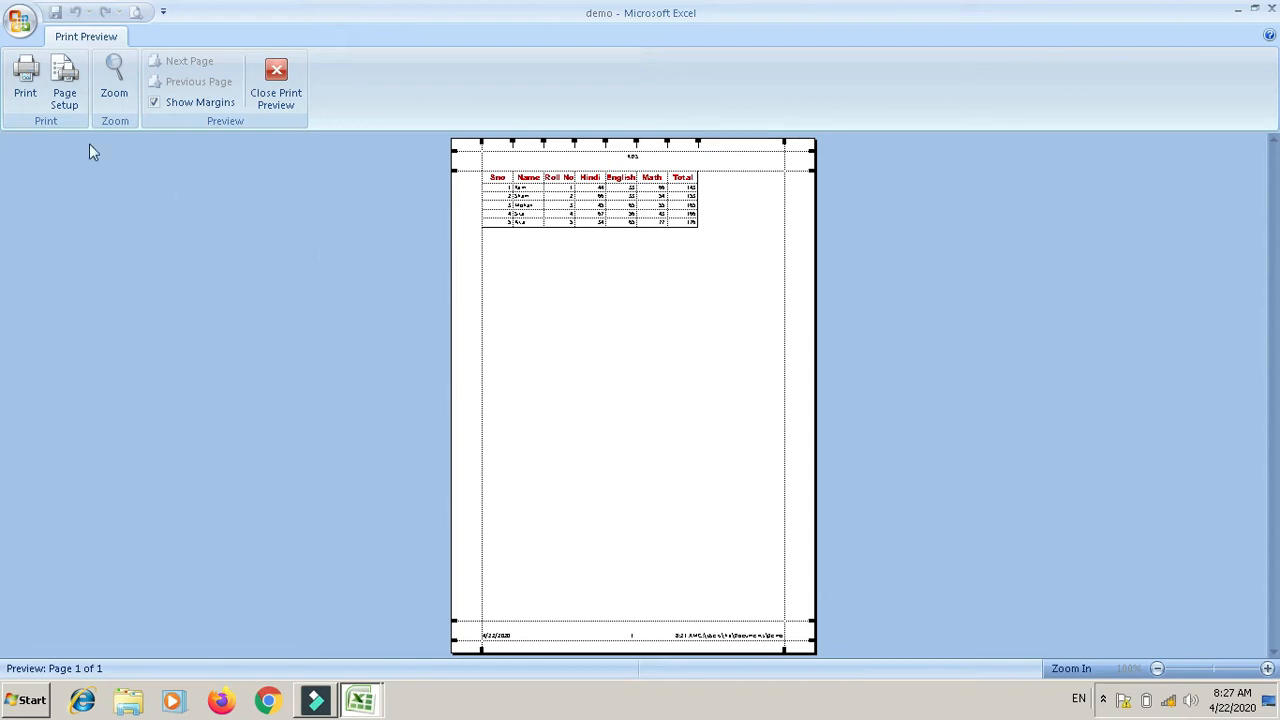
Step: Close the print preview and bring up the Print dialog set to doPDF v7
{"action": "left_click", "coordinate": [26, 80]}
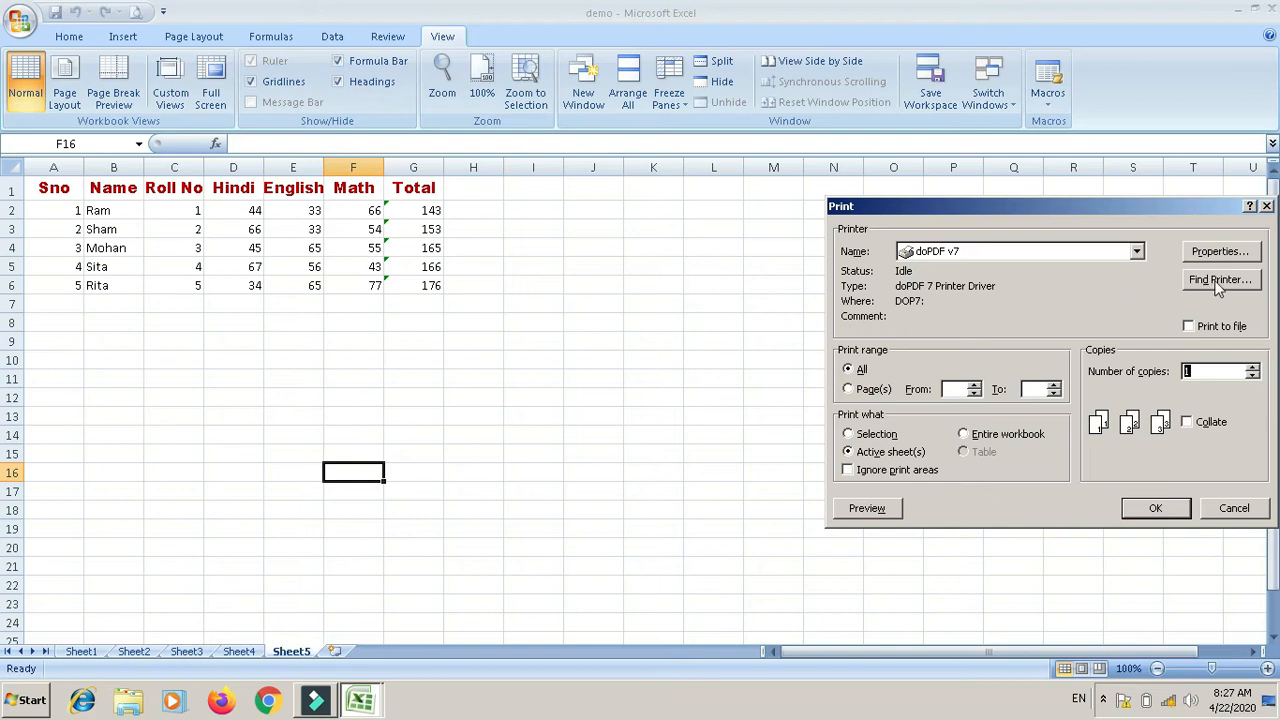
Step: Set the print range to pages 1 to 1
{"action": "left_click", "coordinate": [852, 389]}
{"action": "left_click", "coordinate": [946, 390]}
{"action": "type", "text": "1"}
{"action": "left_click", "coordinate": [1032, 389]}
{"action": "type", "text": "1"}
{"action": "key", "text": "Tab"}
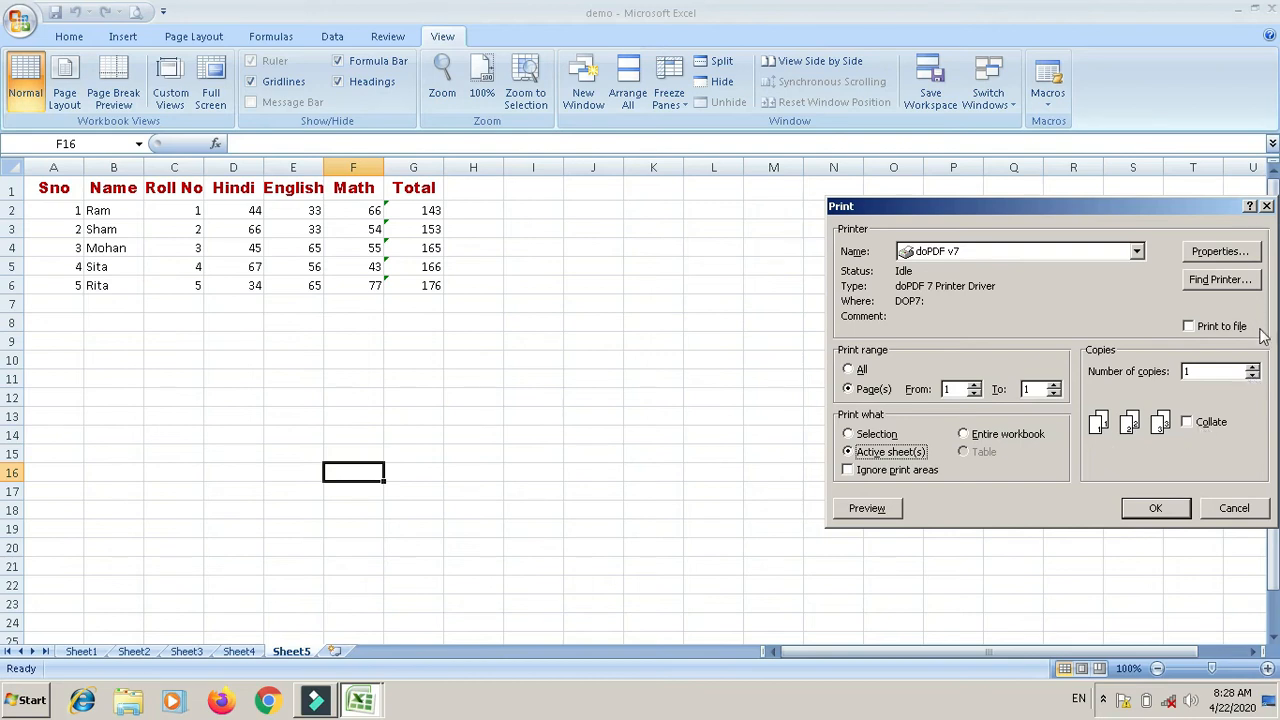
Step: Print 3 collated copies to doPDF v7
{"action": "left_click", "coordinate": [1253, 374]}
{"action": "left_click", "coordinate": [1253, 367]}
{"action": "left_click", "coordinate": [1251, 367]}
{"action": "left_click", "coordinate": [1189, 422]}
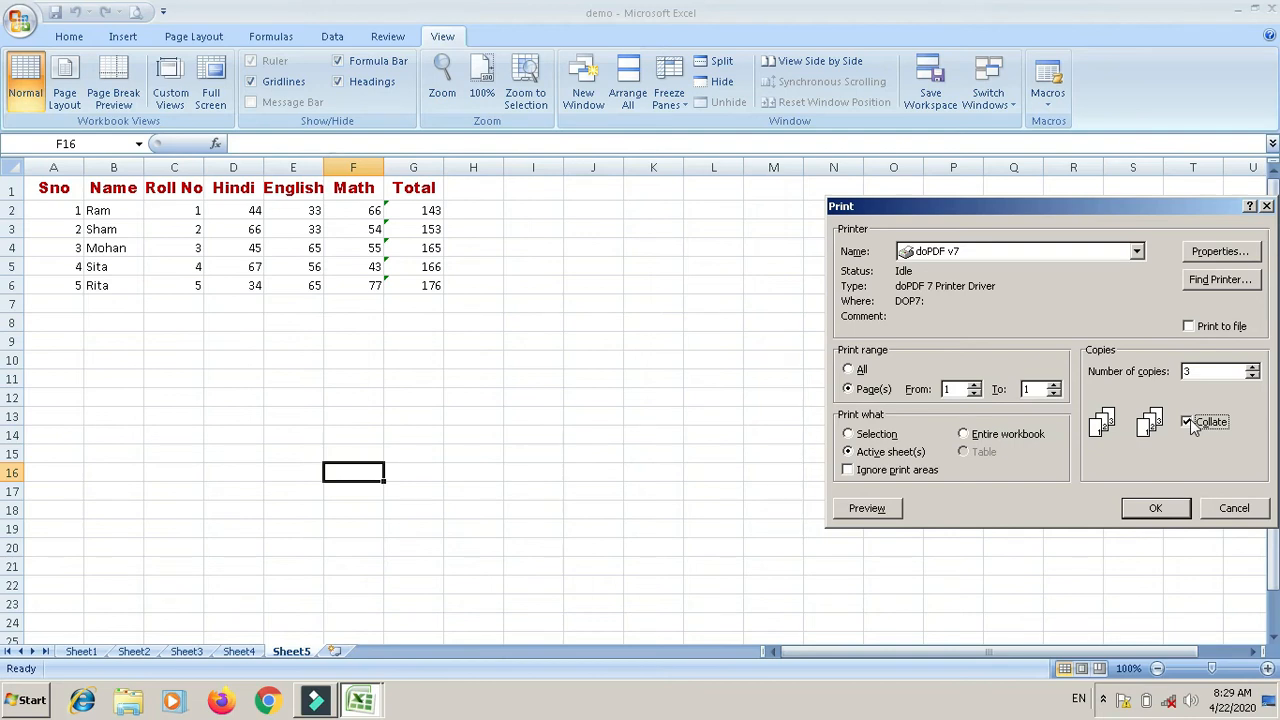
{"action": "left_click", "coordinate": [1157, 509]}
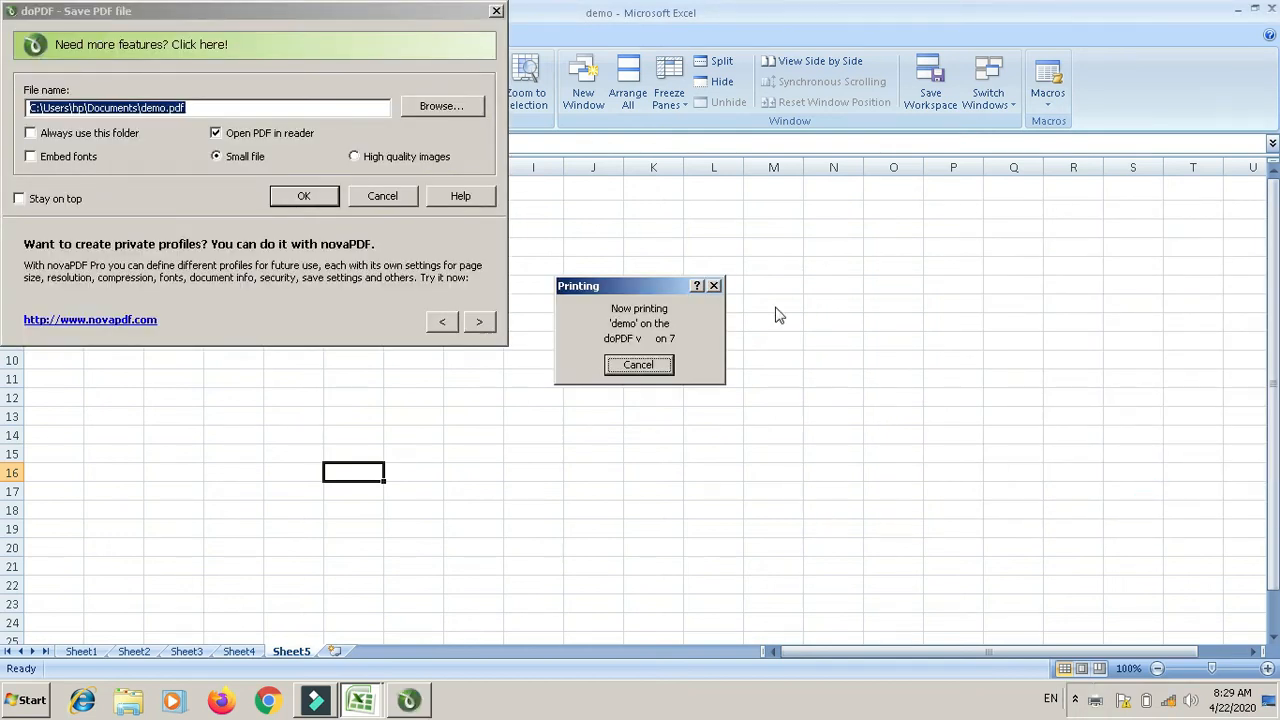
Step: Save the doPDF printout as demo.pdf in Documents, overwriting the existing demo.pdf
{"action": "left_click", "coordinate": [304, 197]}
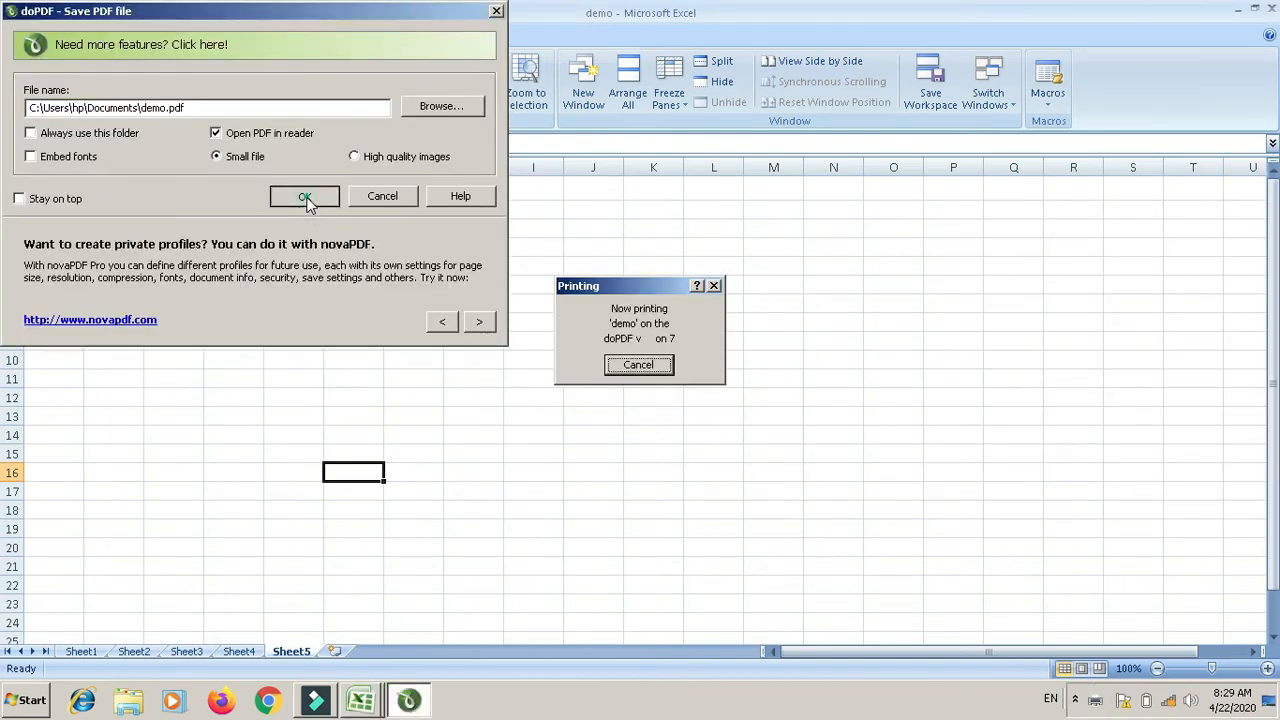
{"action": "left_click", "coordinate": [720, 364]}
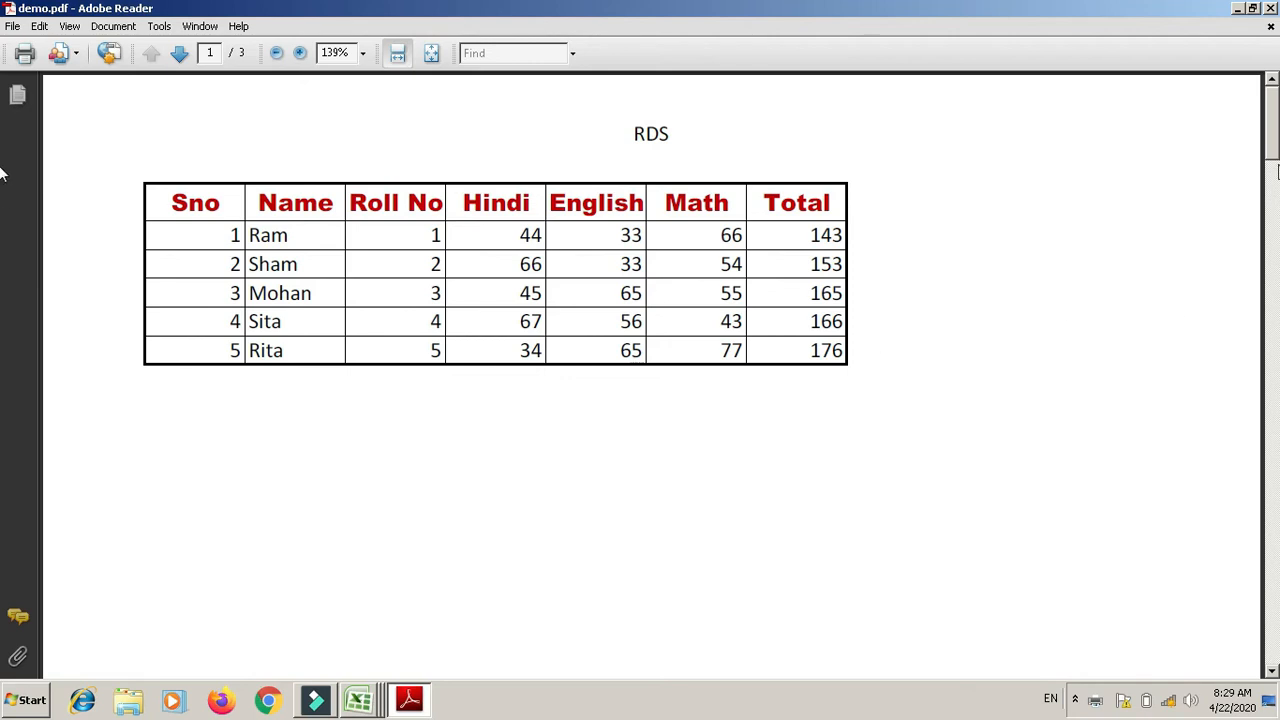
Step: Review all three pages of demo.pdf with its RDS header and date/page/time footer, then close Adobe Reader
{"action": "left_click_drag", "start_coordinate": [0, 150], "coordinate": [2, 500]}
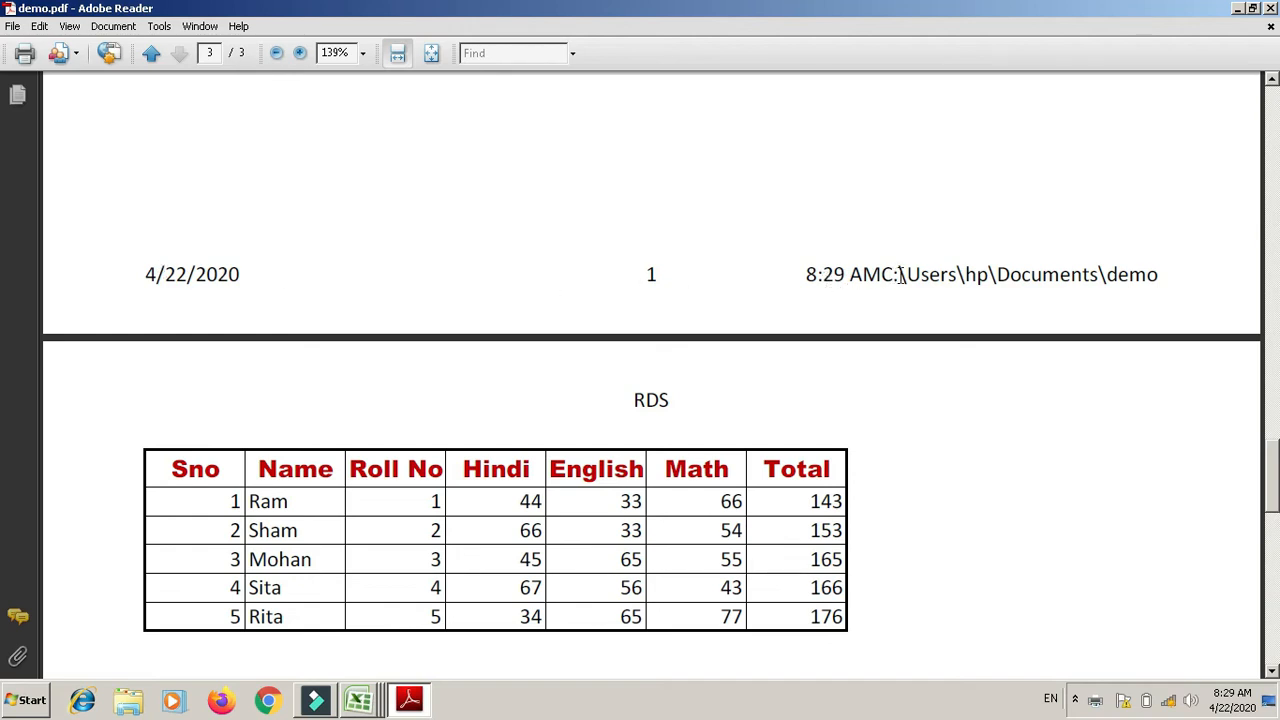
{"action": "left_click", "coordinate": [1270, 9]}
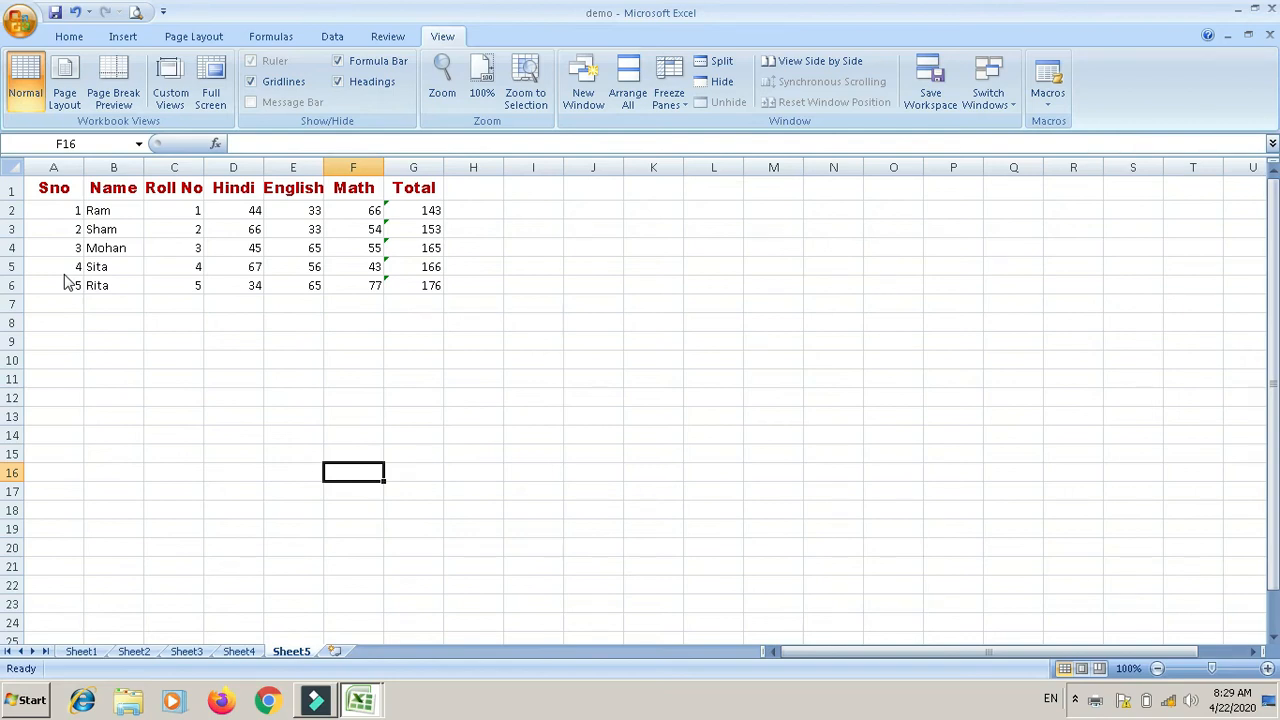
{"action": "left_click", "coordinate": [238, 96]}
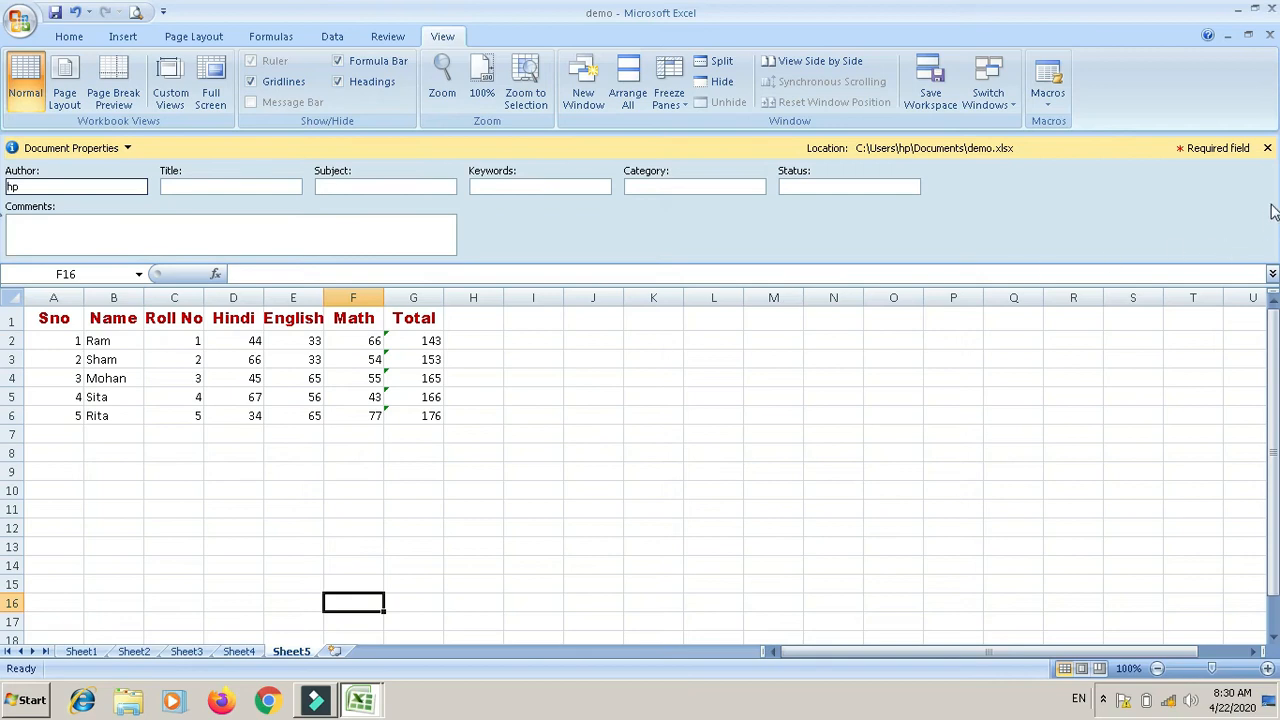
{"action": "left_click", "coordinate": [1267, 148]}
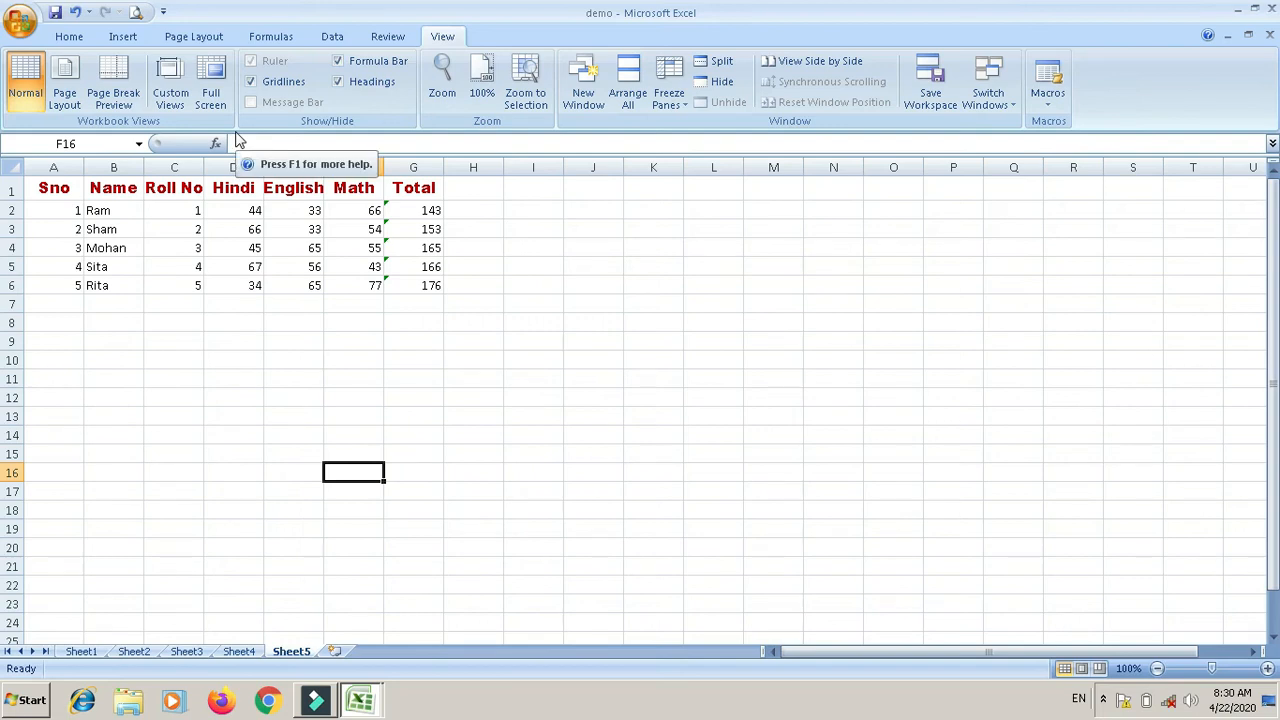
Step: Save the workbook, run the Document Inspector, and remove all headers and footers
{"action": "left_click", "coordinate": [236, 133]}
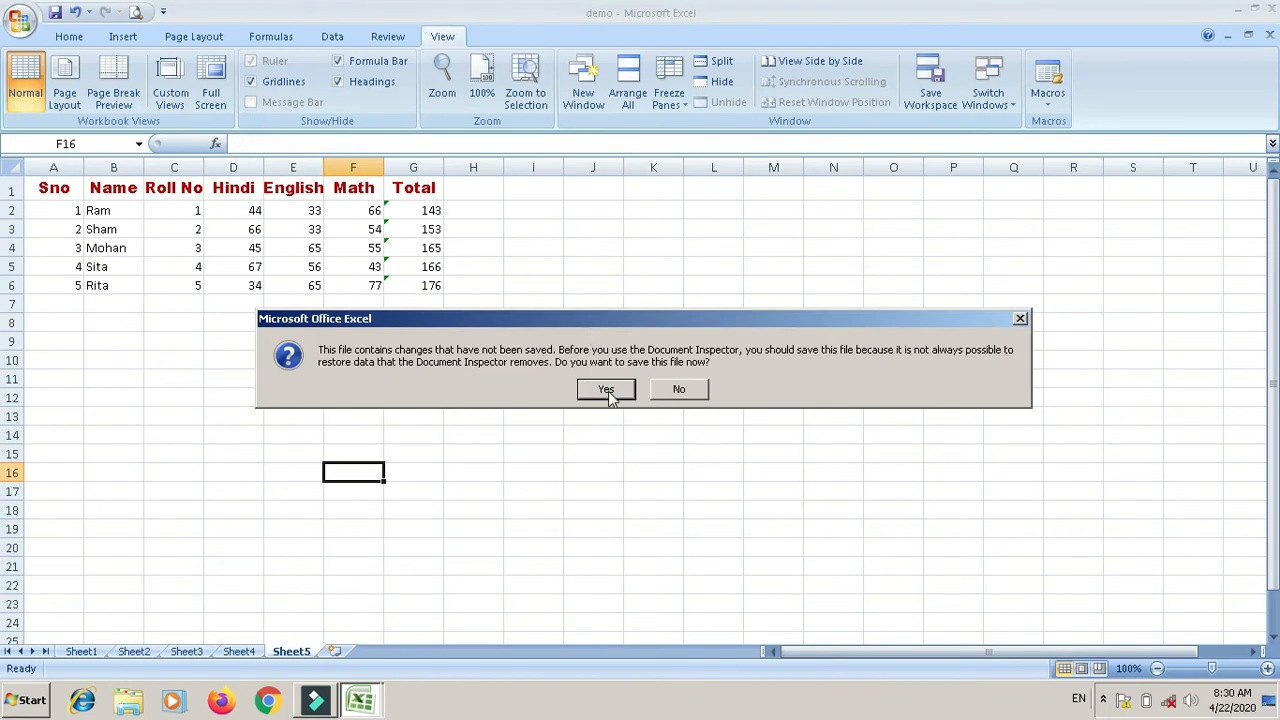
{"action": "left_click", "coordinate": [607, 391]}
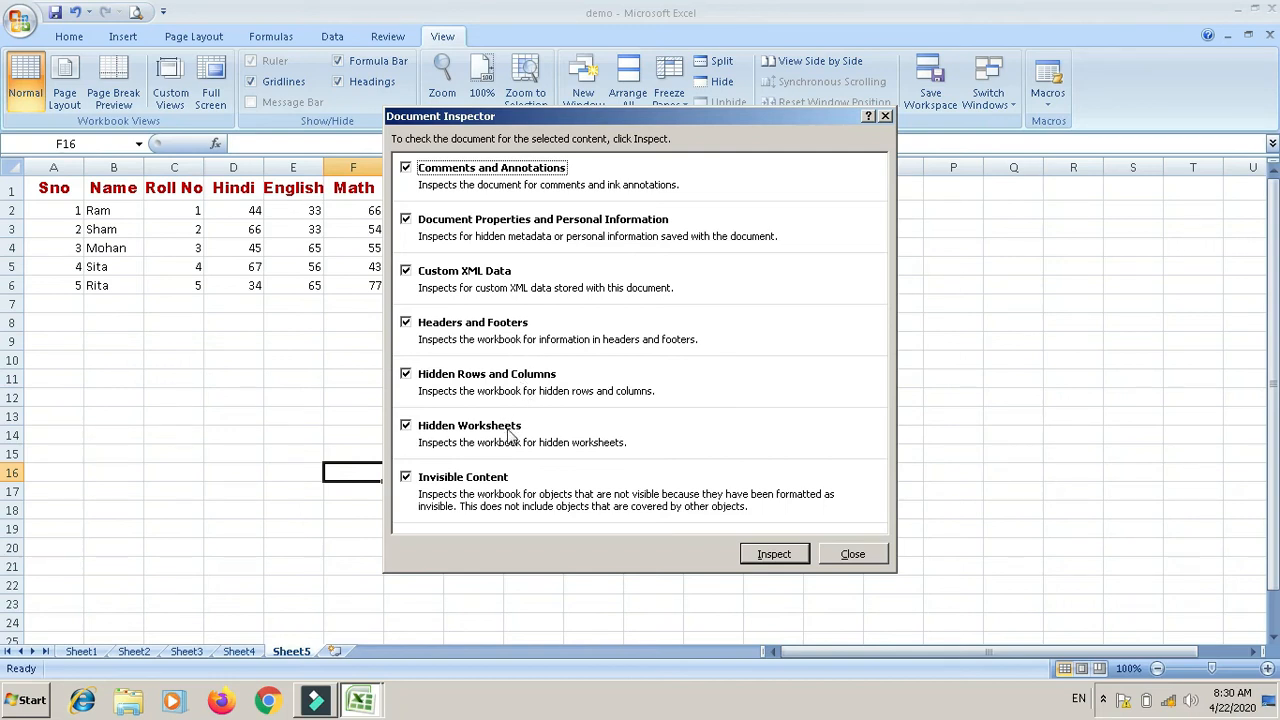
{"action": "left_click", "coordinate": [775, 556]}
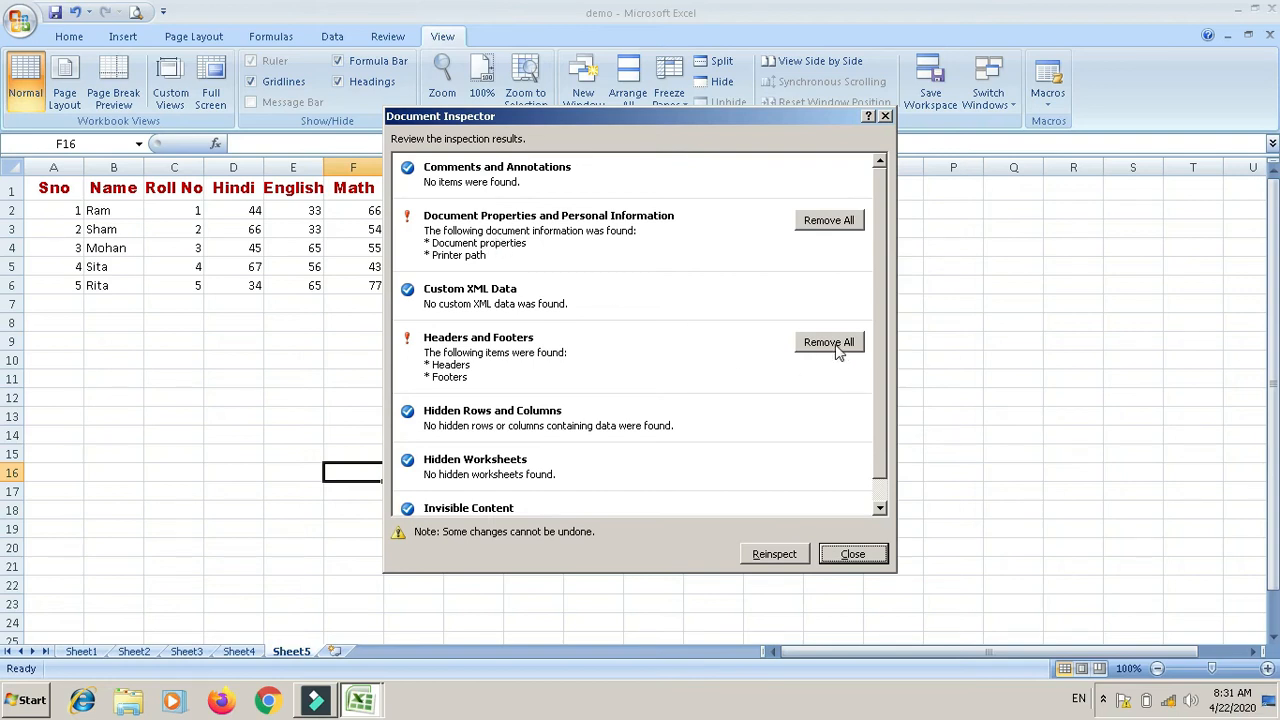
{"action": "left_click", "coordinate": [830, 343]}
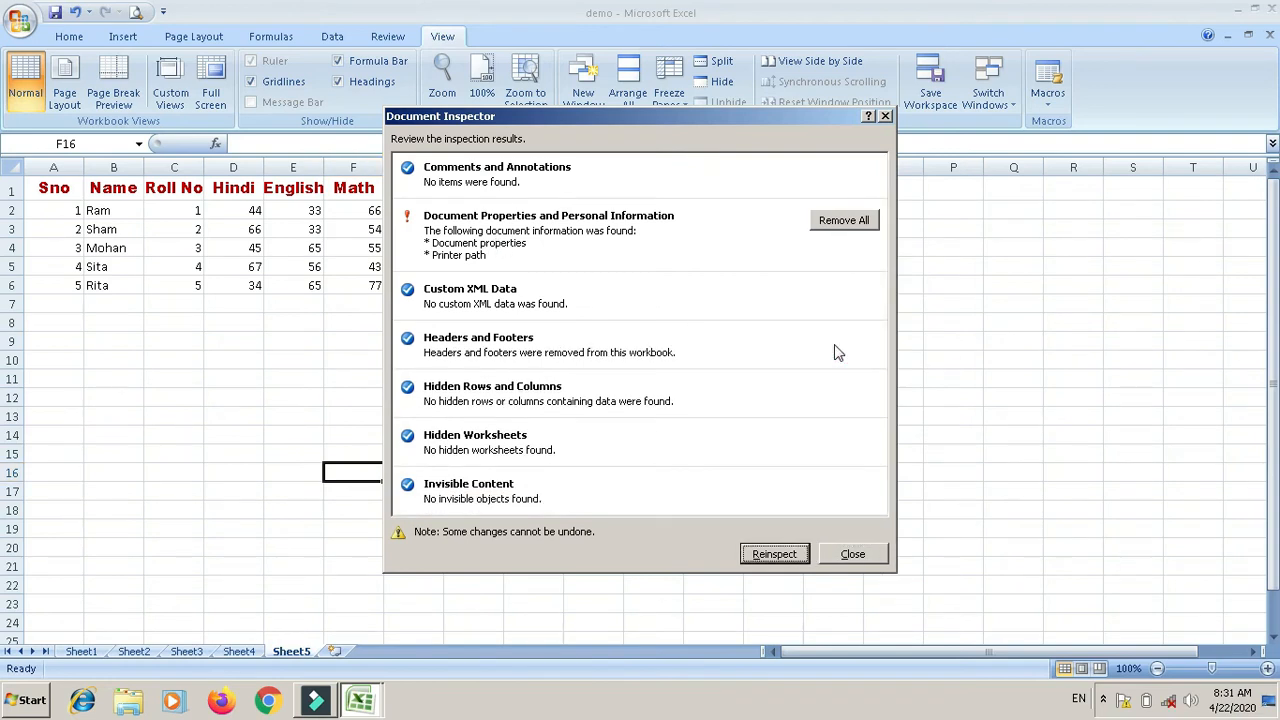
{"action": "left_click", "coordinate": [860, 558]}
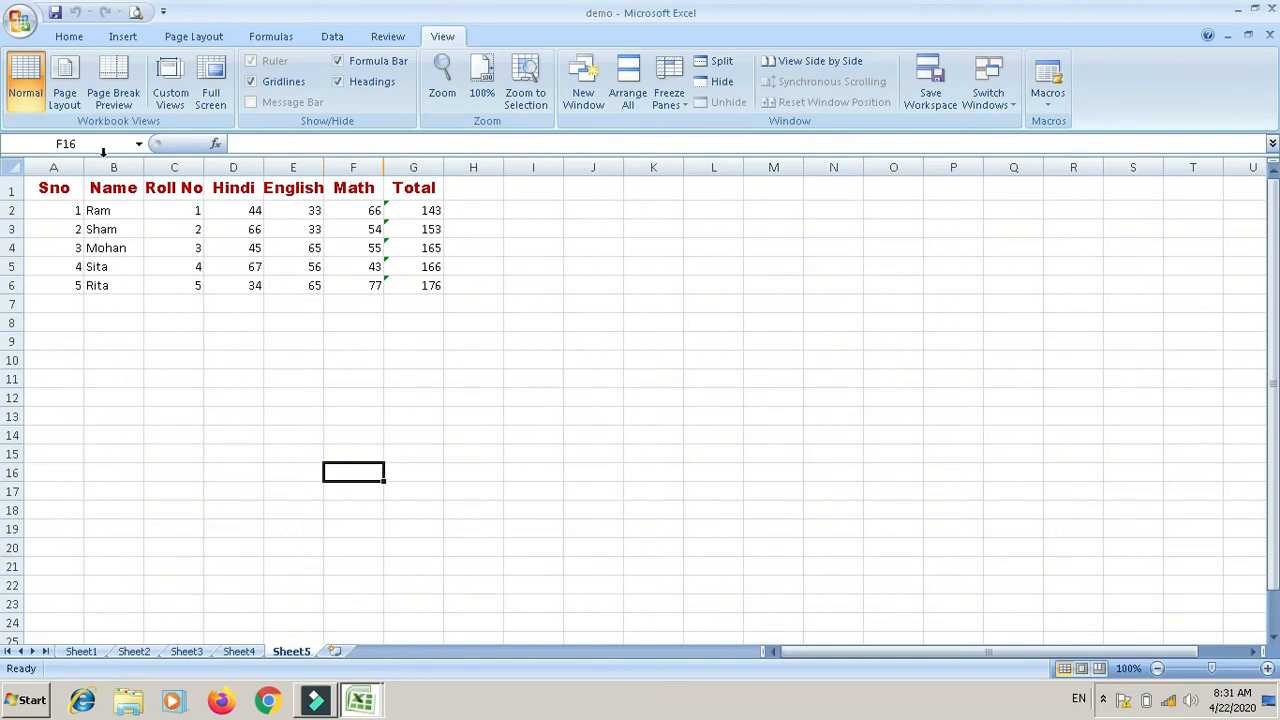
{"action": "left_click", "coordinate": [136, 12]}
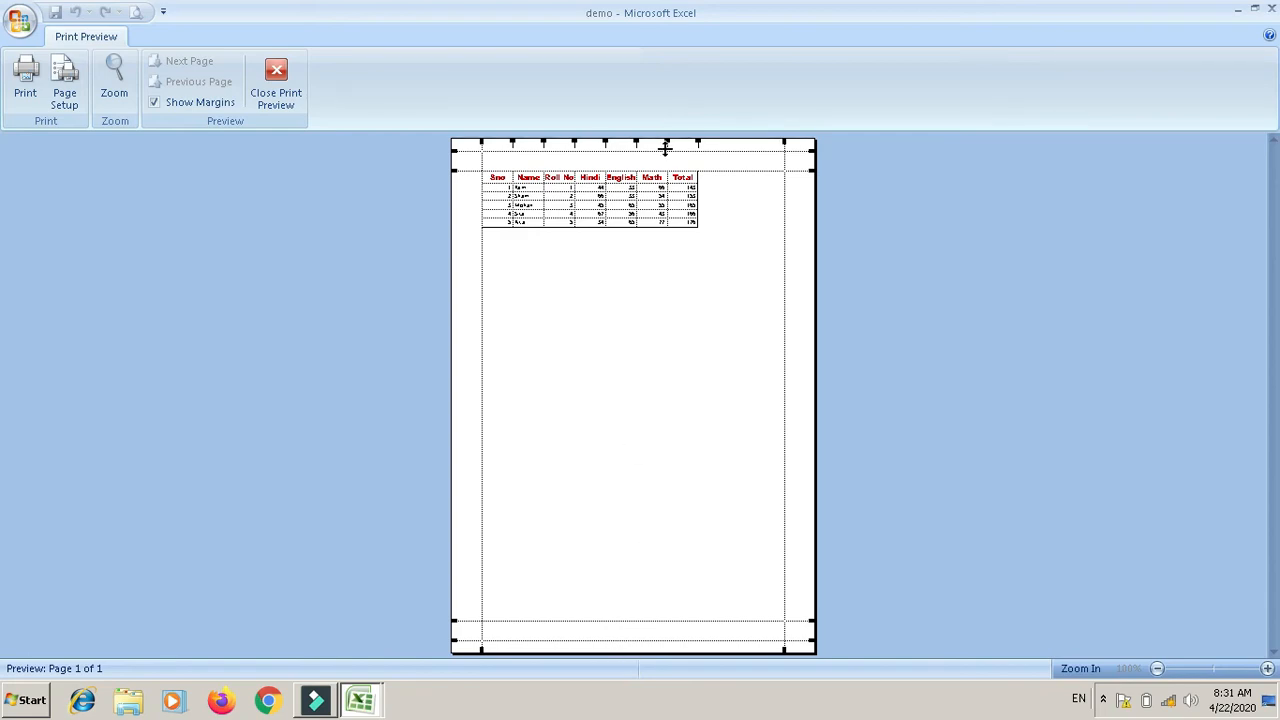
{"action": "left_click", "coordinate": [276, 85]}
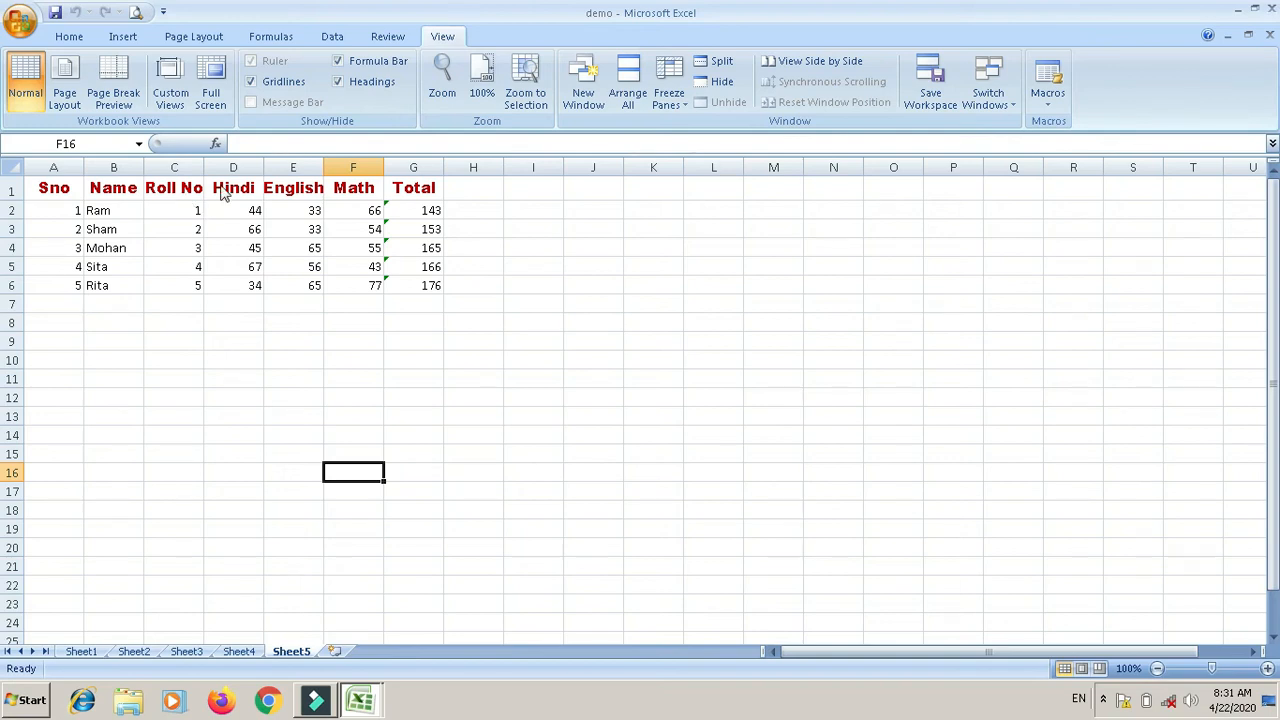
Step: Encrypt the demo workbook with a password entered and confirmed, then close it with Ctrl+W
{"action": "left_click", "coordinate": [222, 190]}
{"action": "type", "text": "123"}
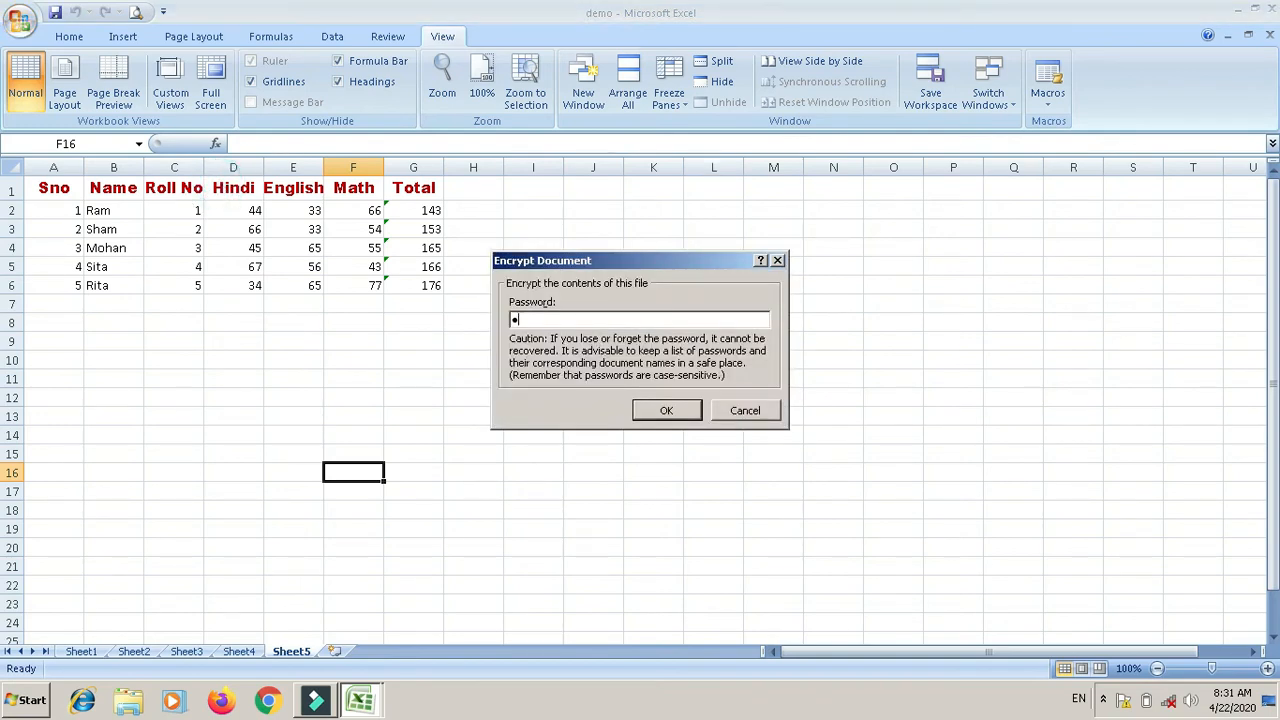
{"action": "left_click", "coordinate": [668, 413]}
{"action": "type", "text": "123"}
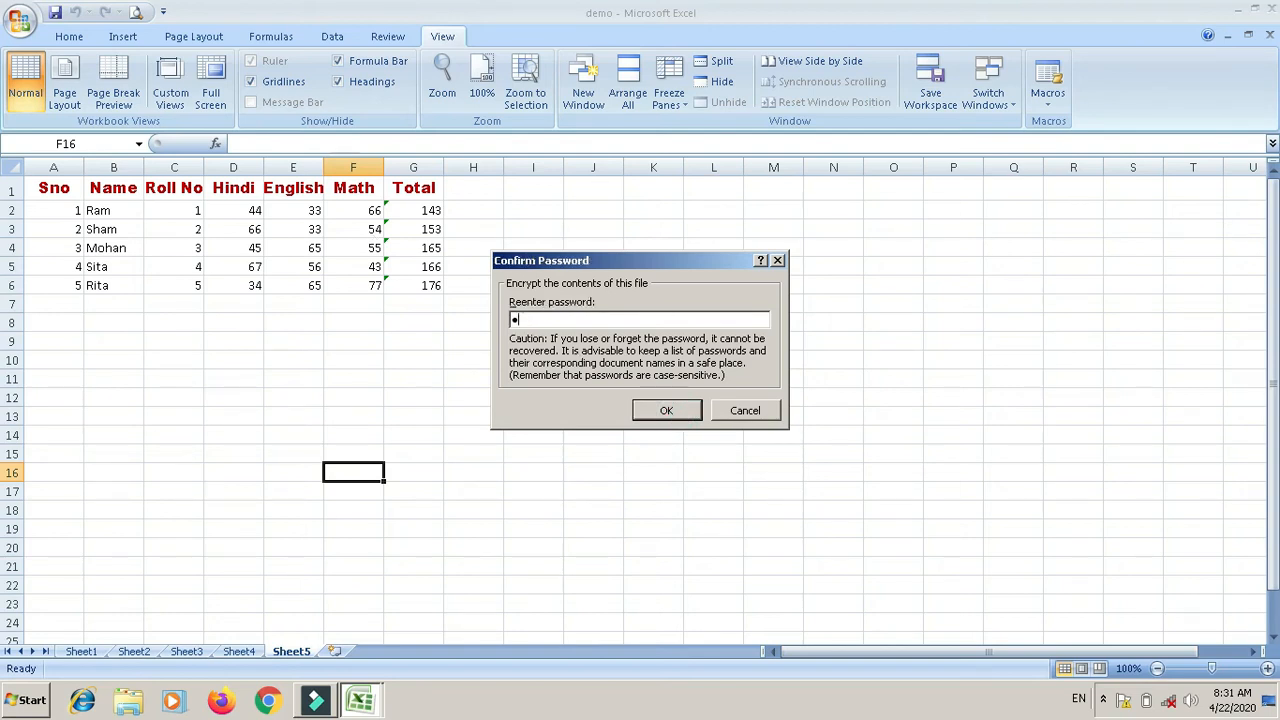
{"action": "left_click", "coordinate": [666, 410]}
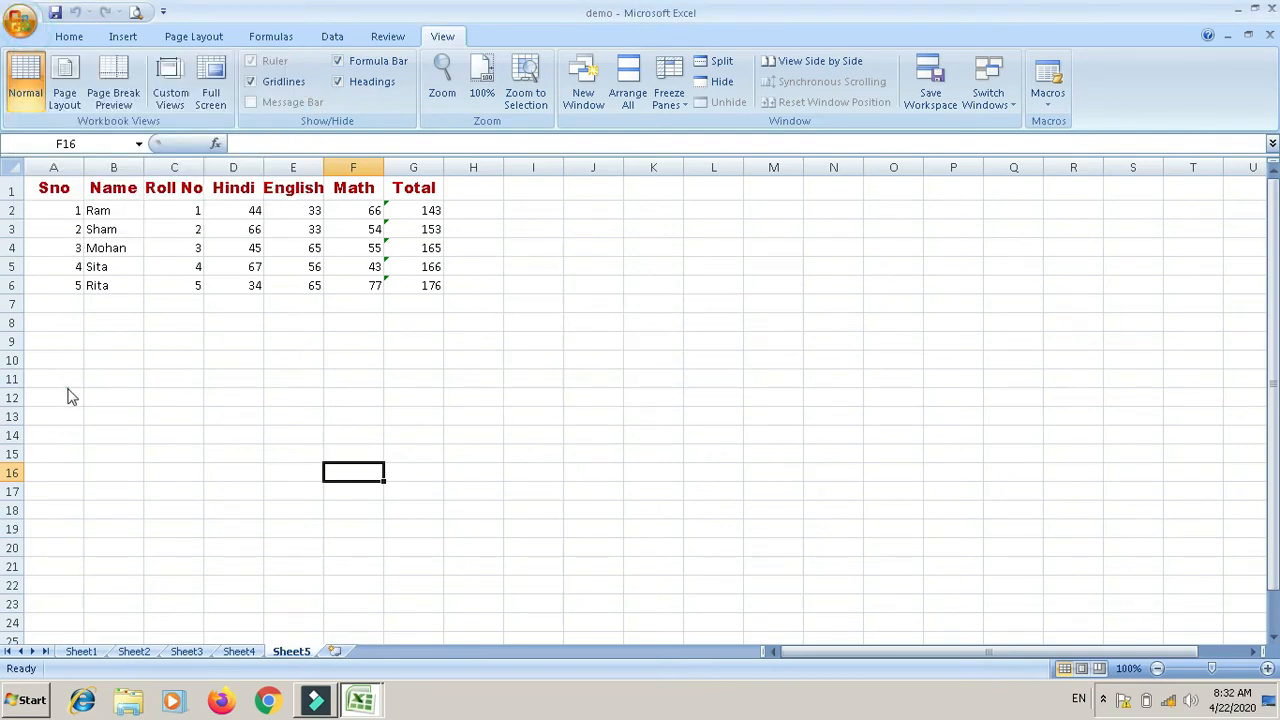
{"action": "key", "text": "ctrl+w"}
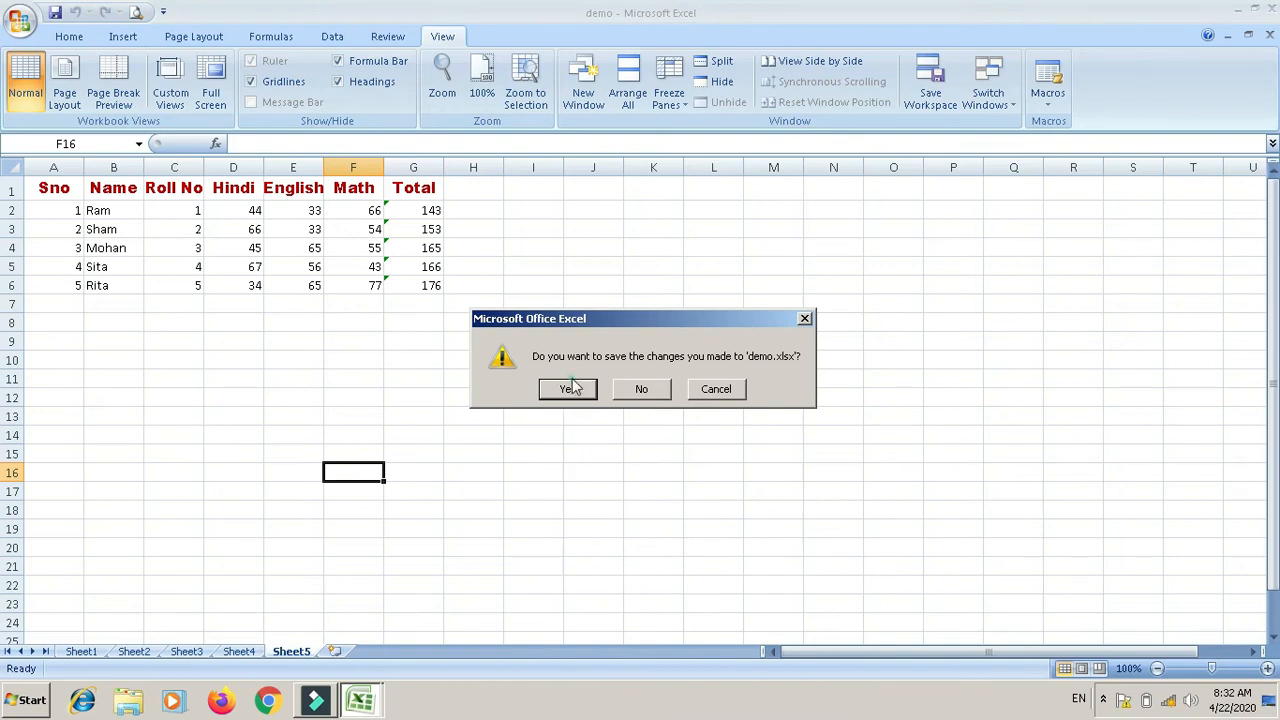
Step: Save the changes to the encrypted demo.xlsx as it closes
{"action": "left_click", "coordinate": [570, 385]}
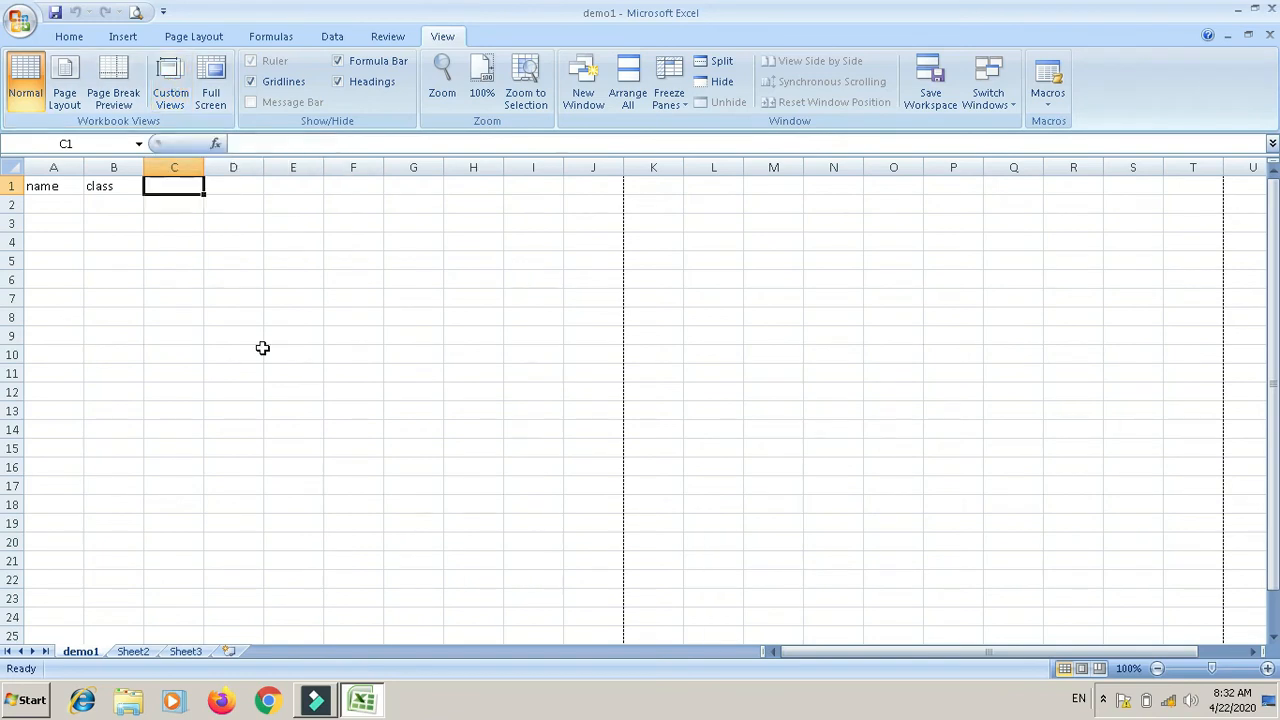
{"action": "left_click", "coordinate": [378, 708]}
{"action": "left_click", "coordinate": [378, 708]}
Step: Close demo1 without saving, reopening it from Recent Documents and closing it again twice
{"action": "left_click", "coordinate": [1270, 35]}
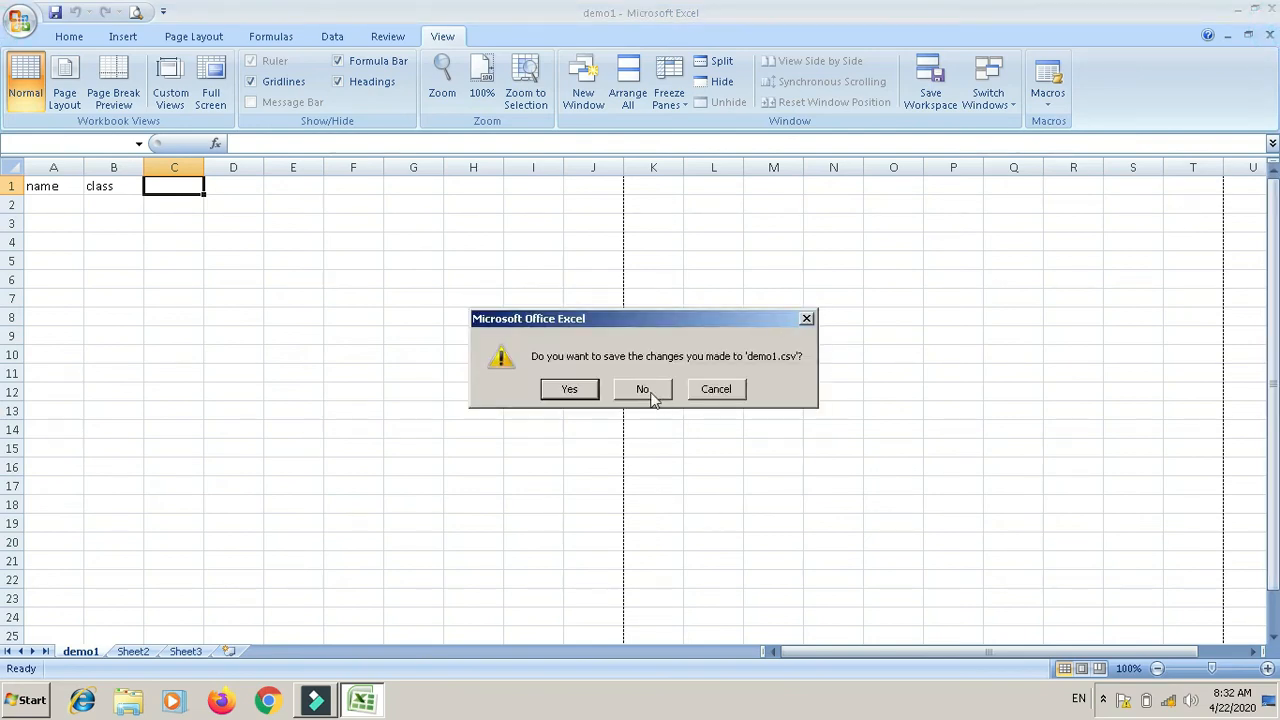
{"action": "left_click", "coordinate": [650, 396]}
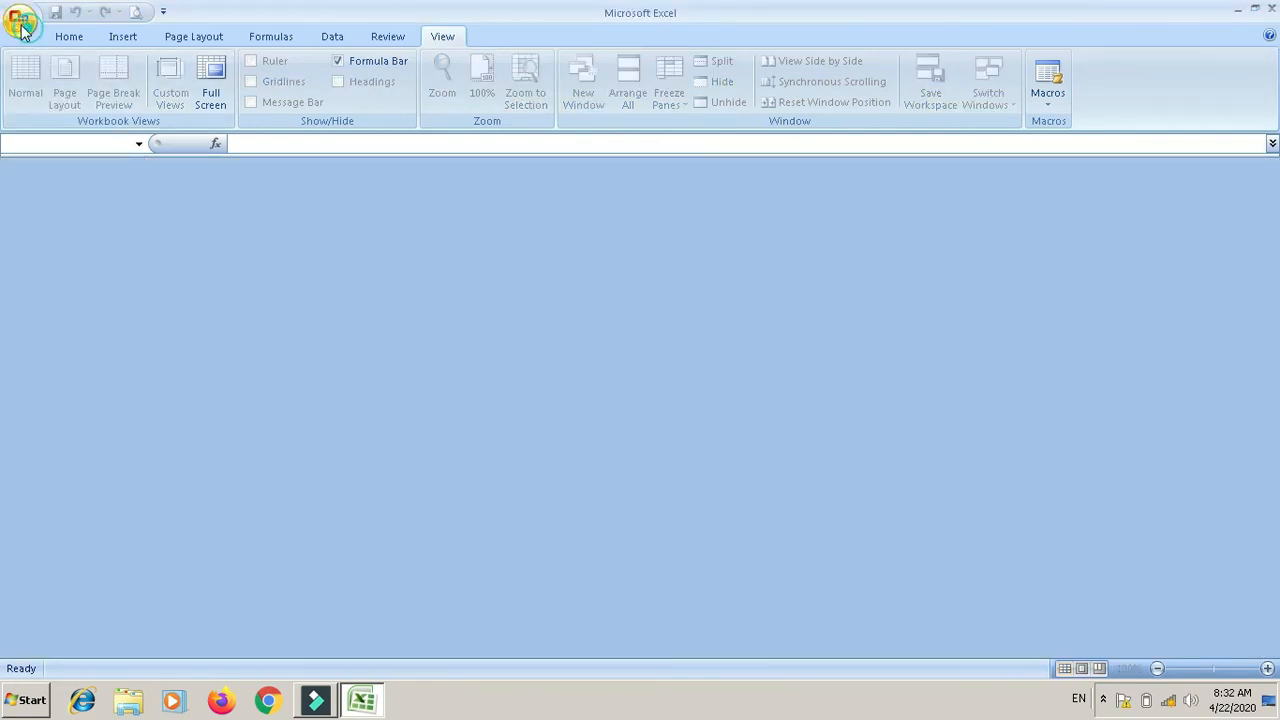
{"action": "left_click", "coordinate": [181, 100]}
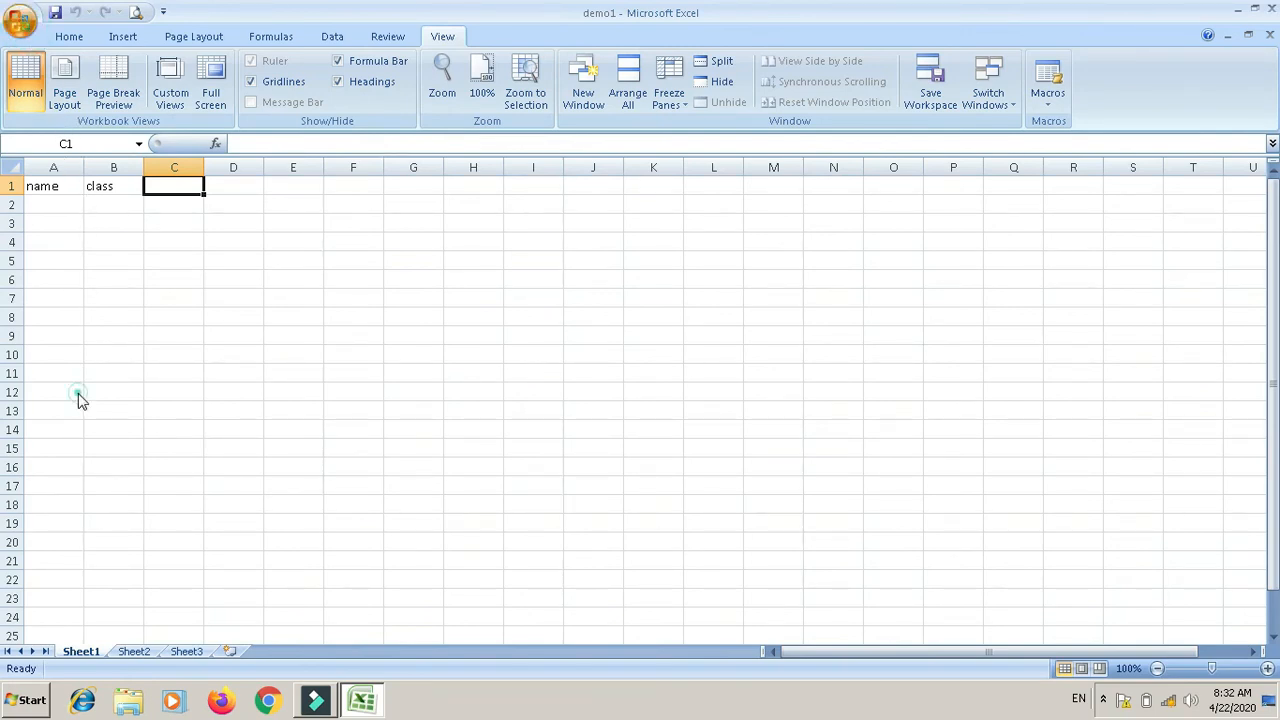
{"action": "key", "text": "ctrl+w"}
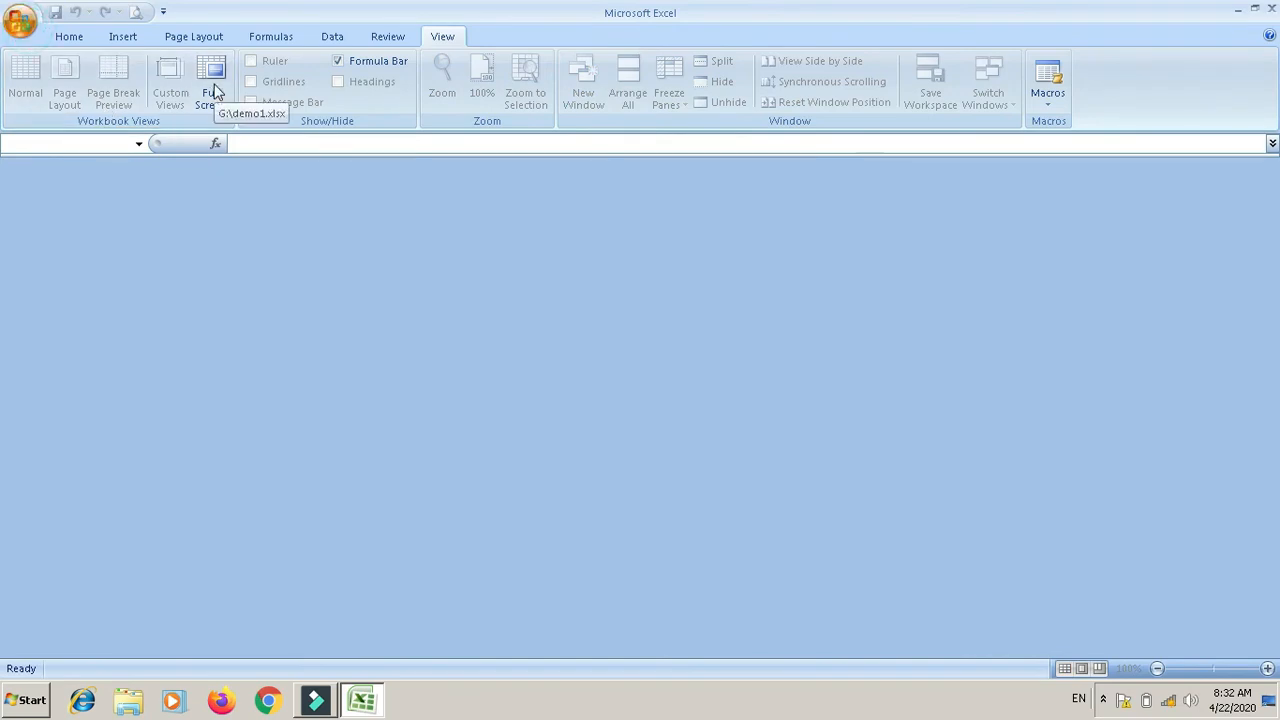
{"action": "left_click", "coordinate": [215, 87]}
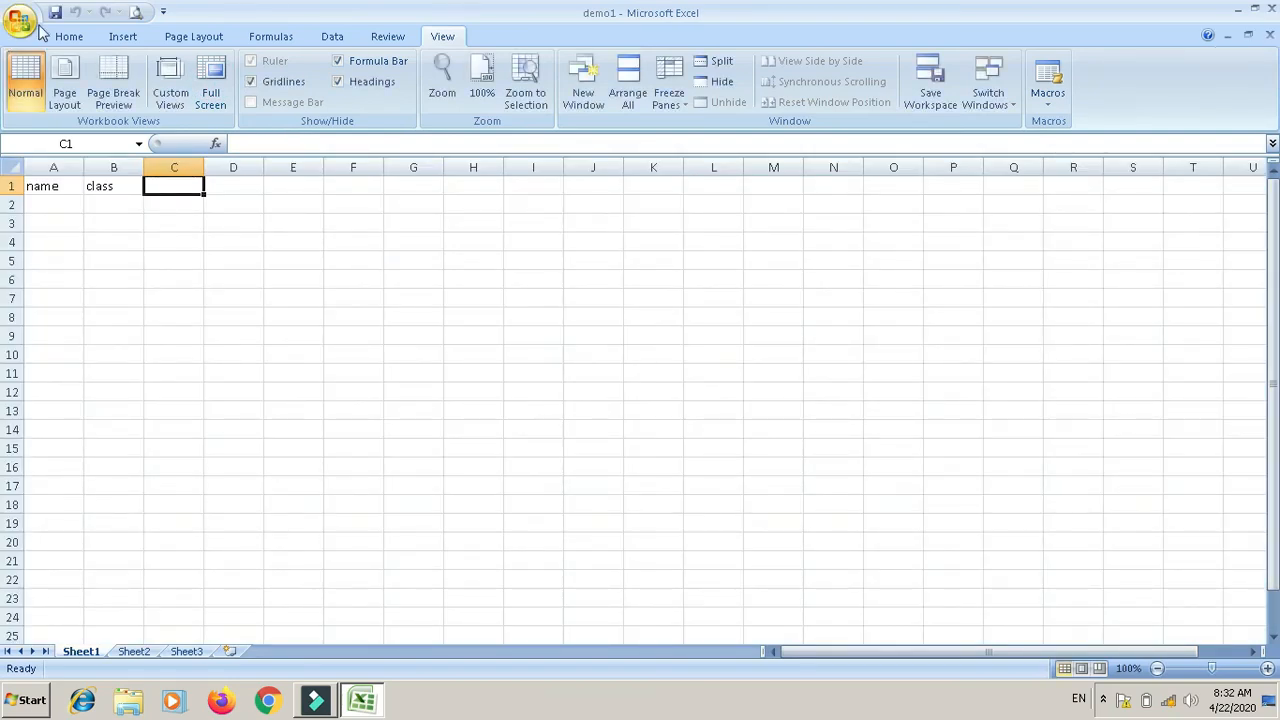
{"action": "key", "text": "ctrl+w"}
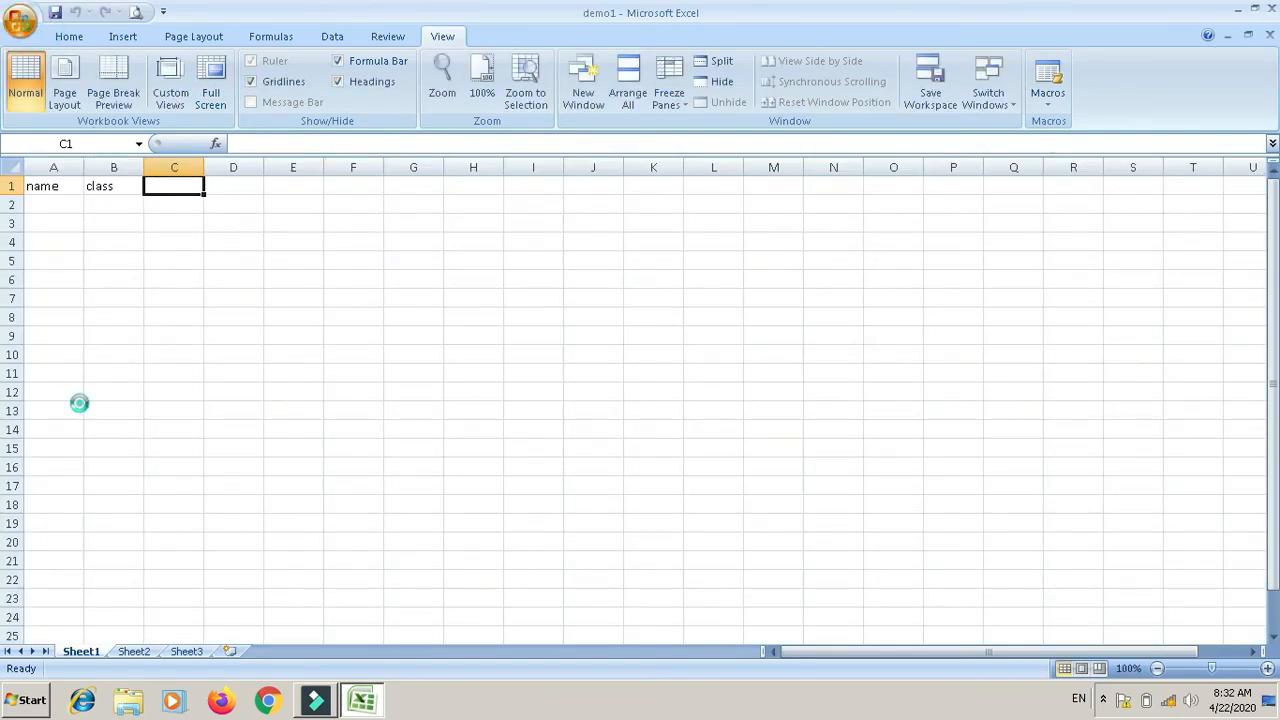
Step: Reopen demo1 from Recent Documents and save a copy named abc in Documents
{"action": "left_click", "coordinate": [167, 116]}
{"action": "left_click", "coordinate": [68, 185]}
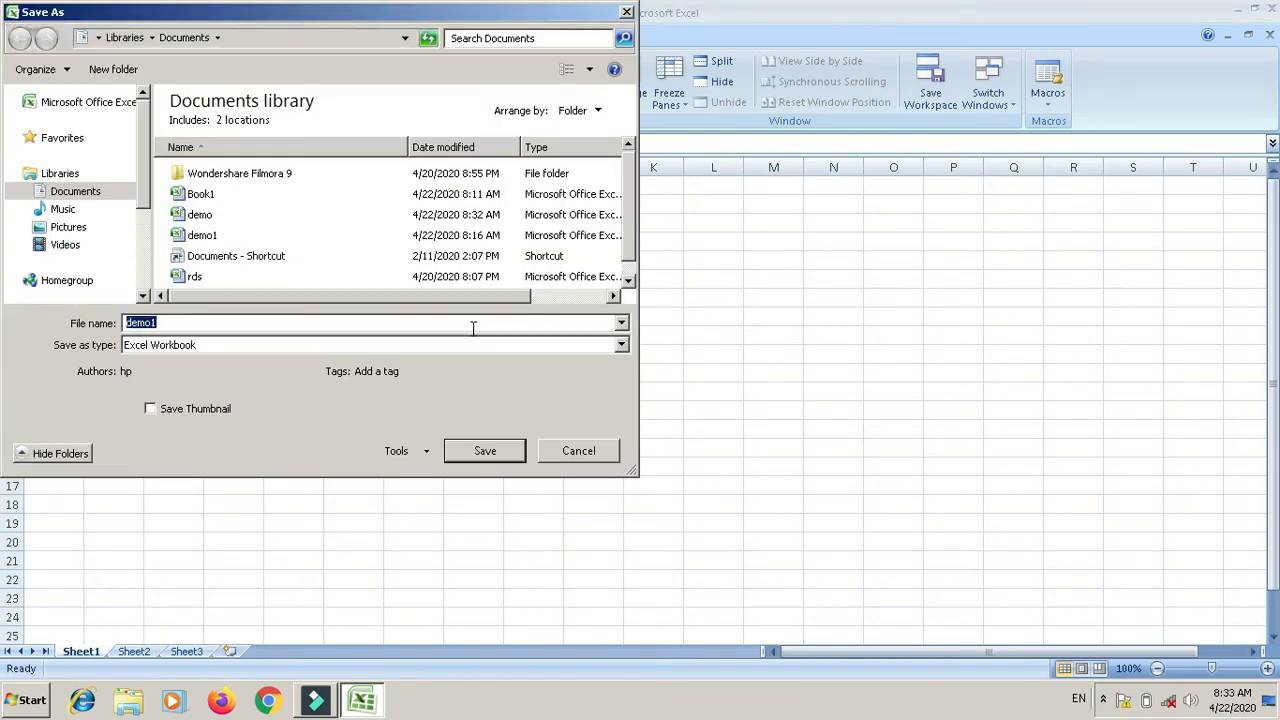
{"action": "type", "text": "abc"}
{"action": "left_click", "coordinate": [484, 449]}
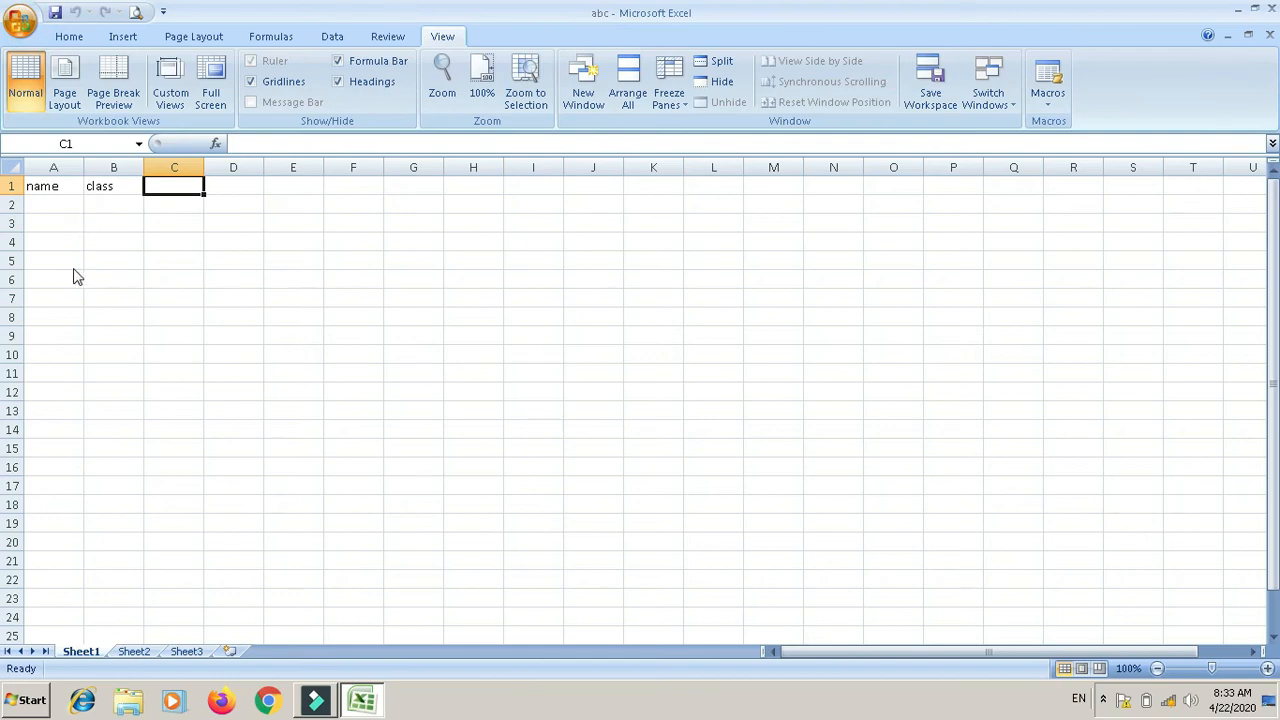
Step: Encrypt abc with a password entered twice, then close it, saving changes to abc.xlsx
{"action": "left_click", "coordinate": [223, 194]}
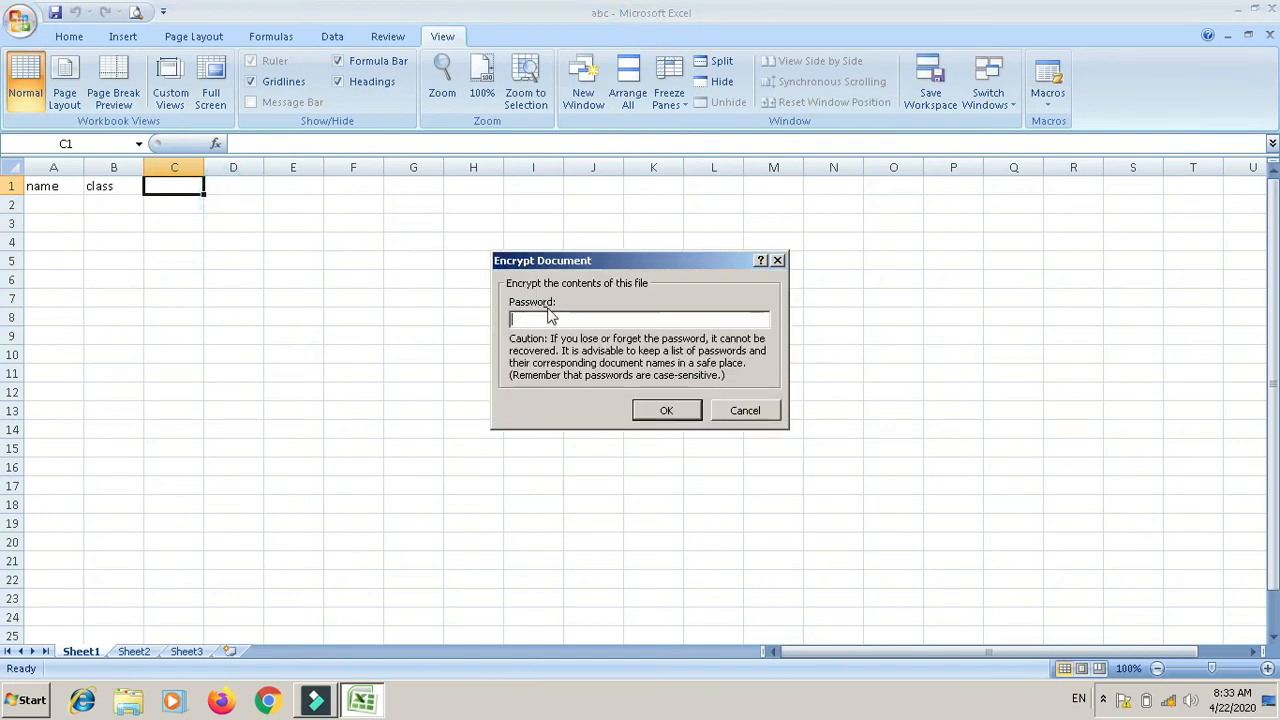
{"action": "type", "text": "123"}
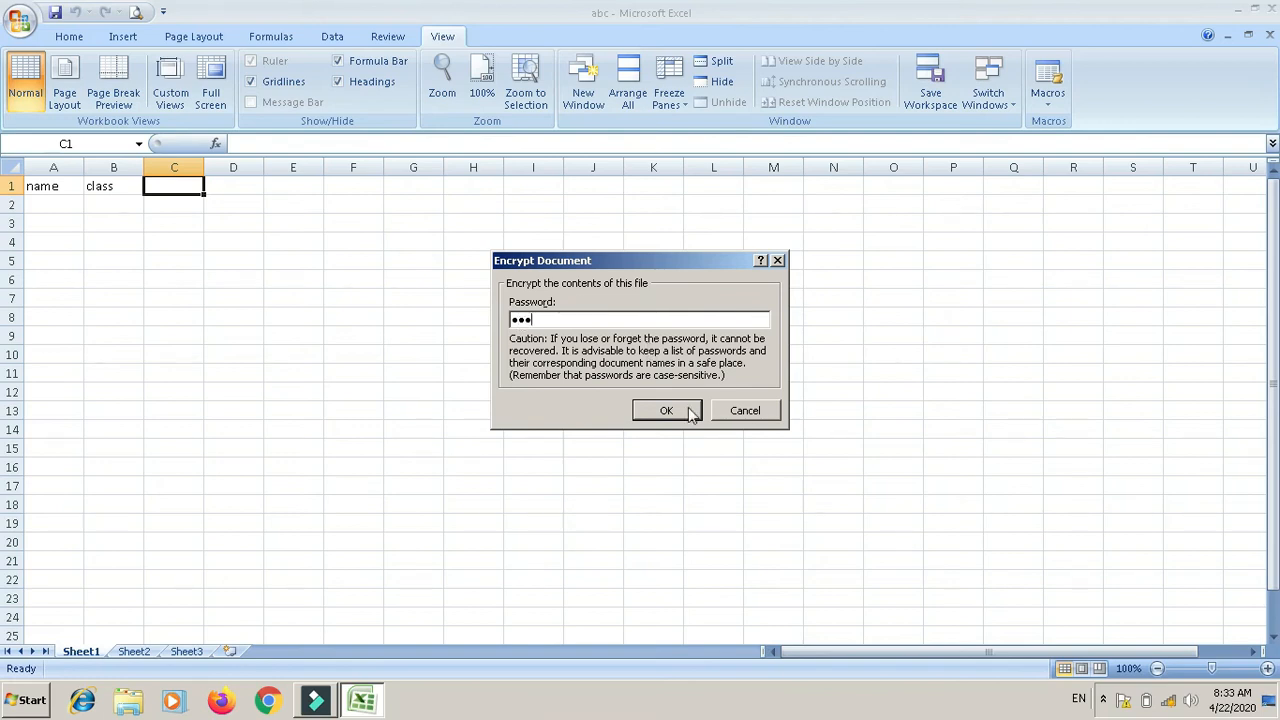
{"action": "left_click", "coordinate": [666, 410]}
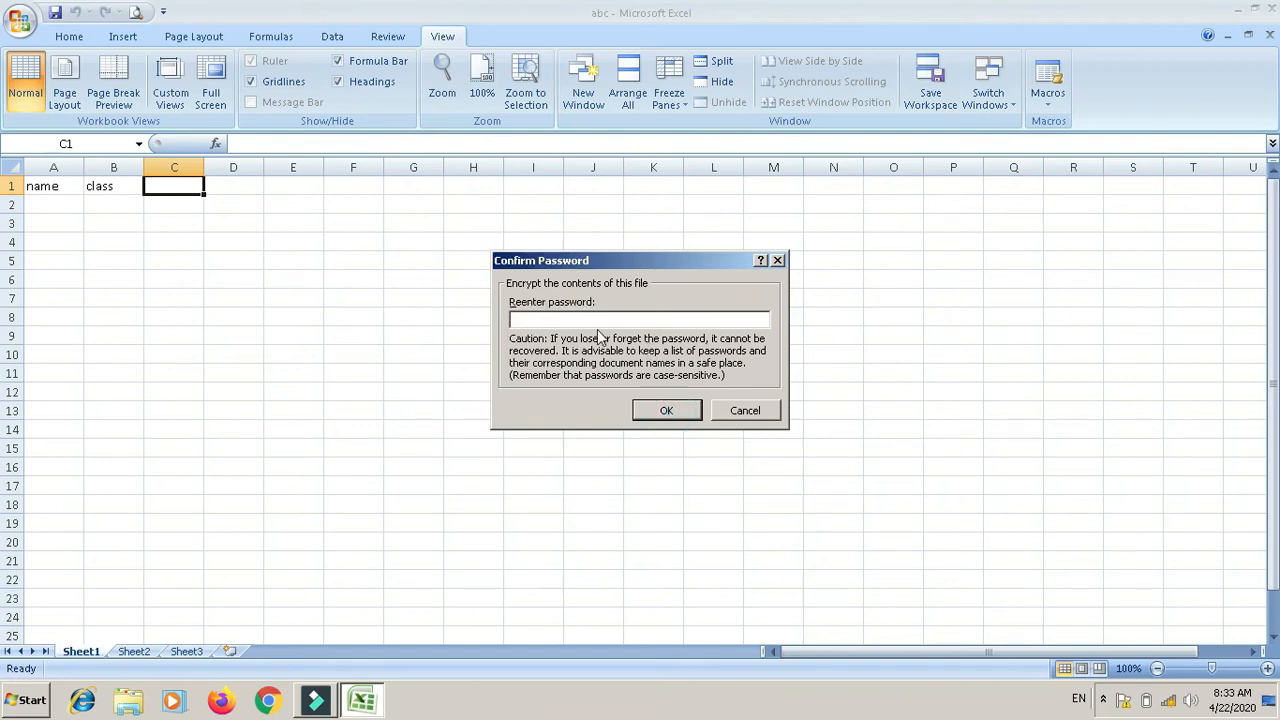
{"action": "type", "text": "123"}
{"action": "left_click", "coordinate": [665, 409]}
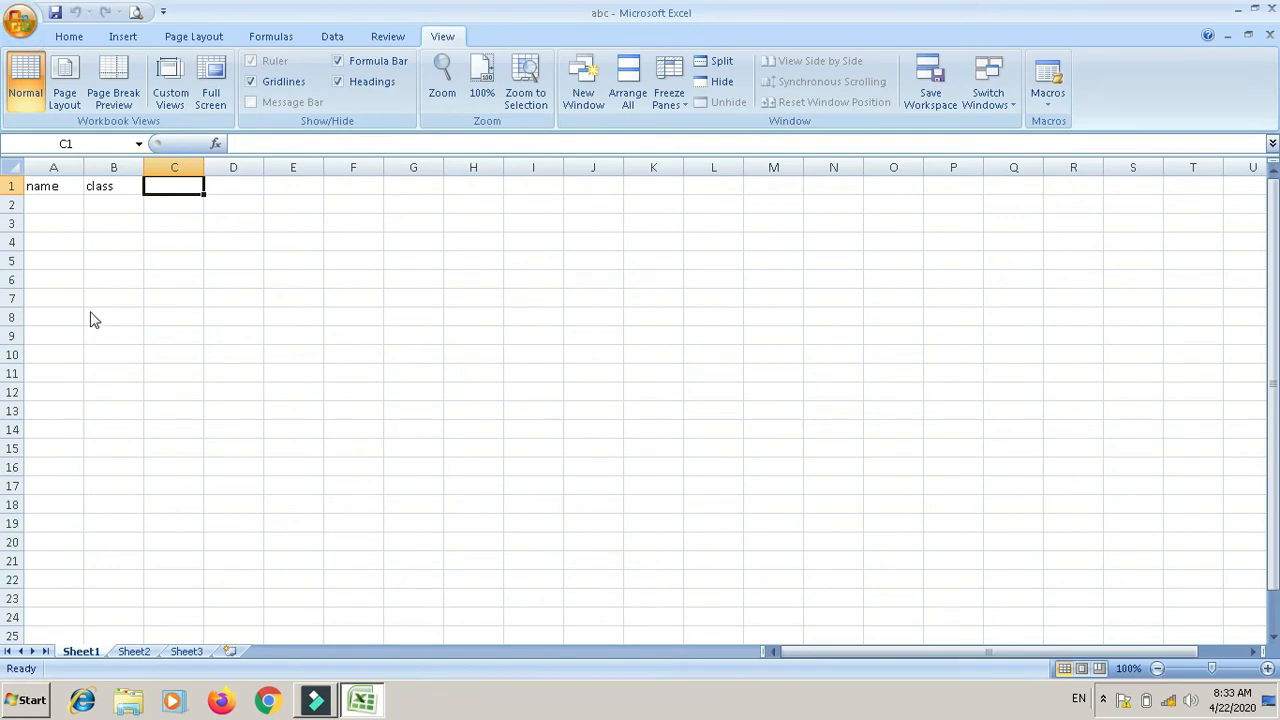
{"action": "key", "text": "alt+F4"}
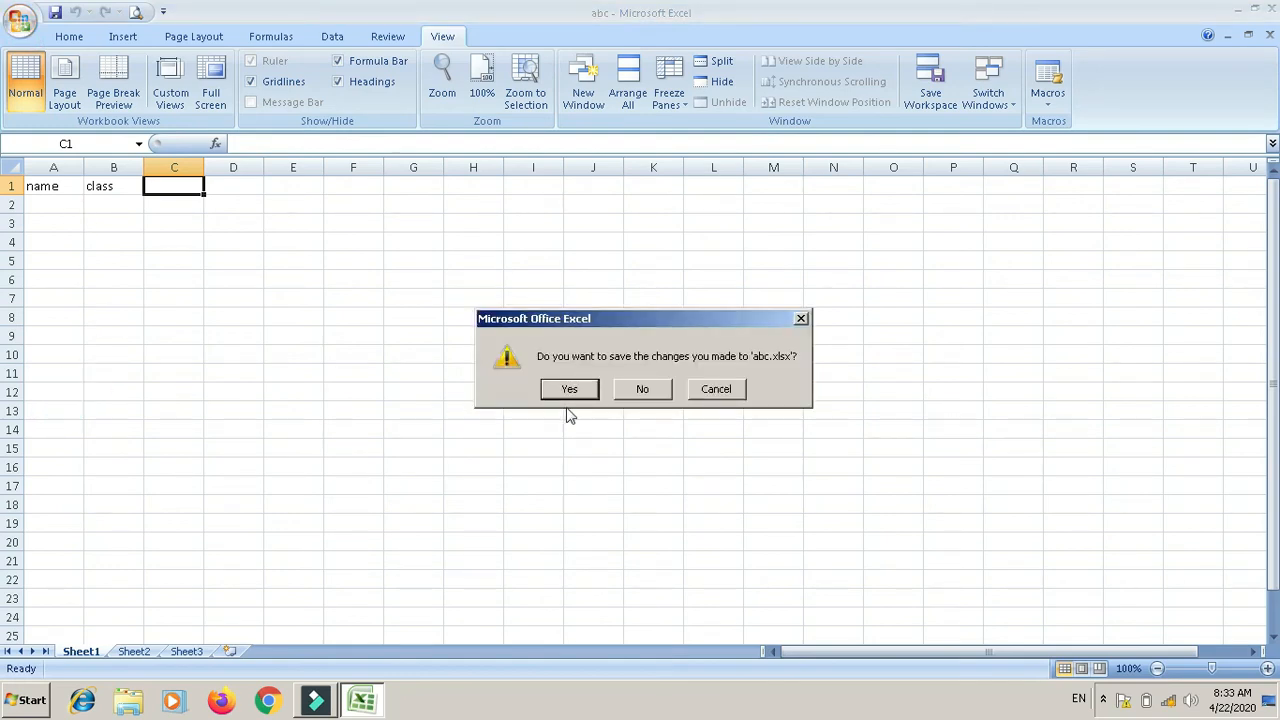
{"action": "left_click", "coordinate": [569, 392]}
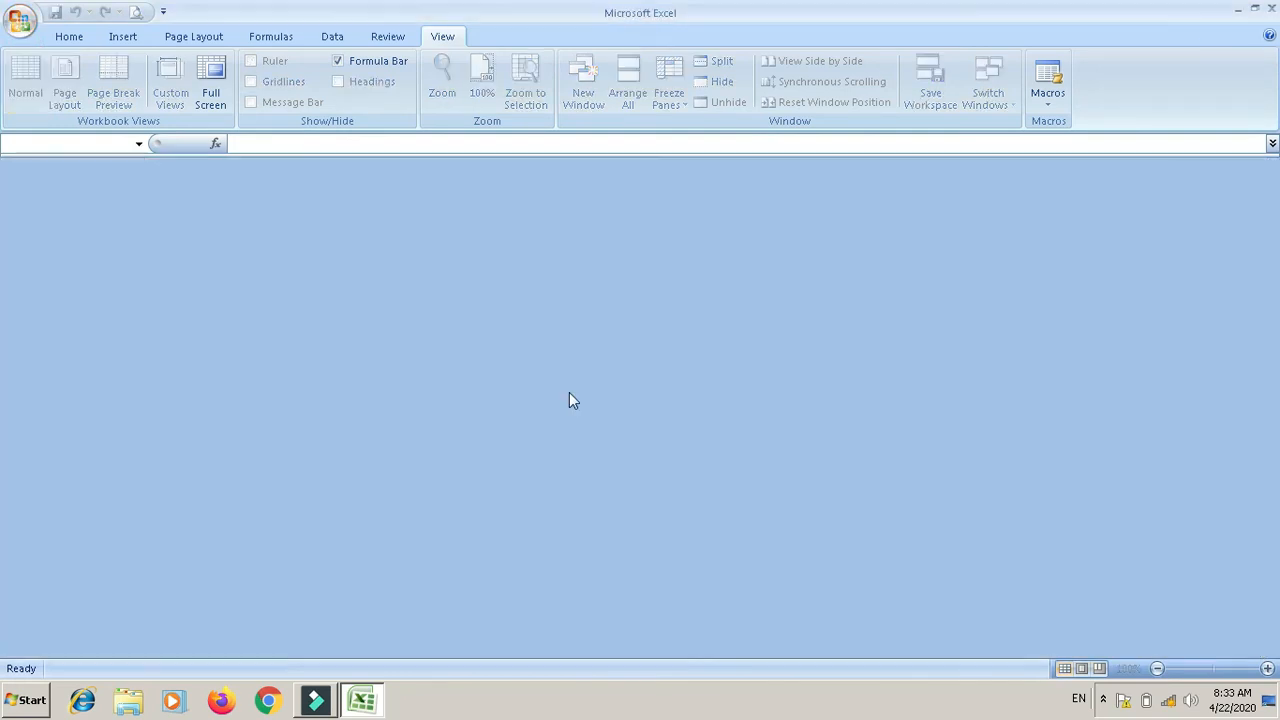
Step: Reopen abc.xlsx, submit an incorrect password, and dismiss the rejection error
{"action": "left_click", "coordinate": [145, 73]}
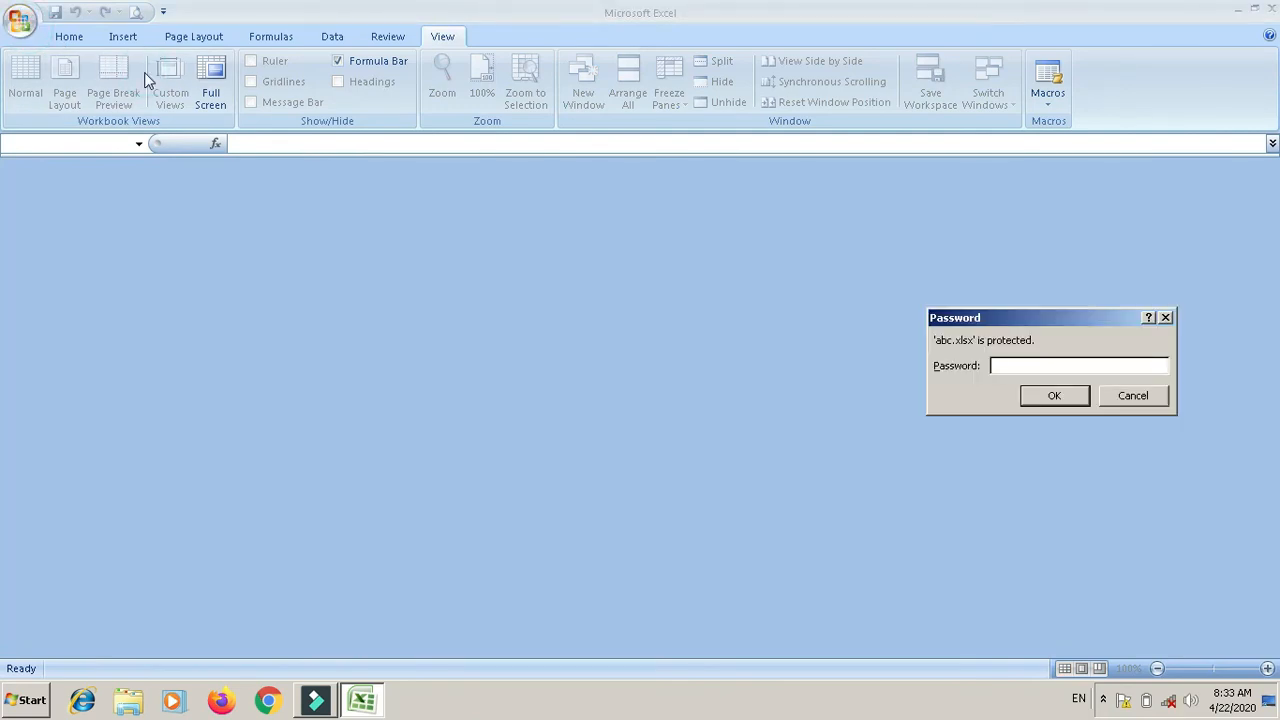
{"action": "type", "text": "**"}
{"action": "left_click", "coordinate": [1045, 395]}
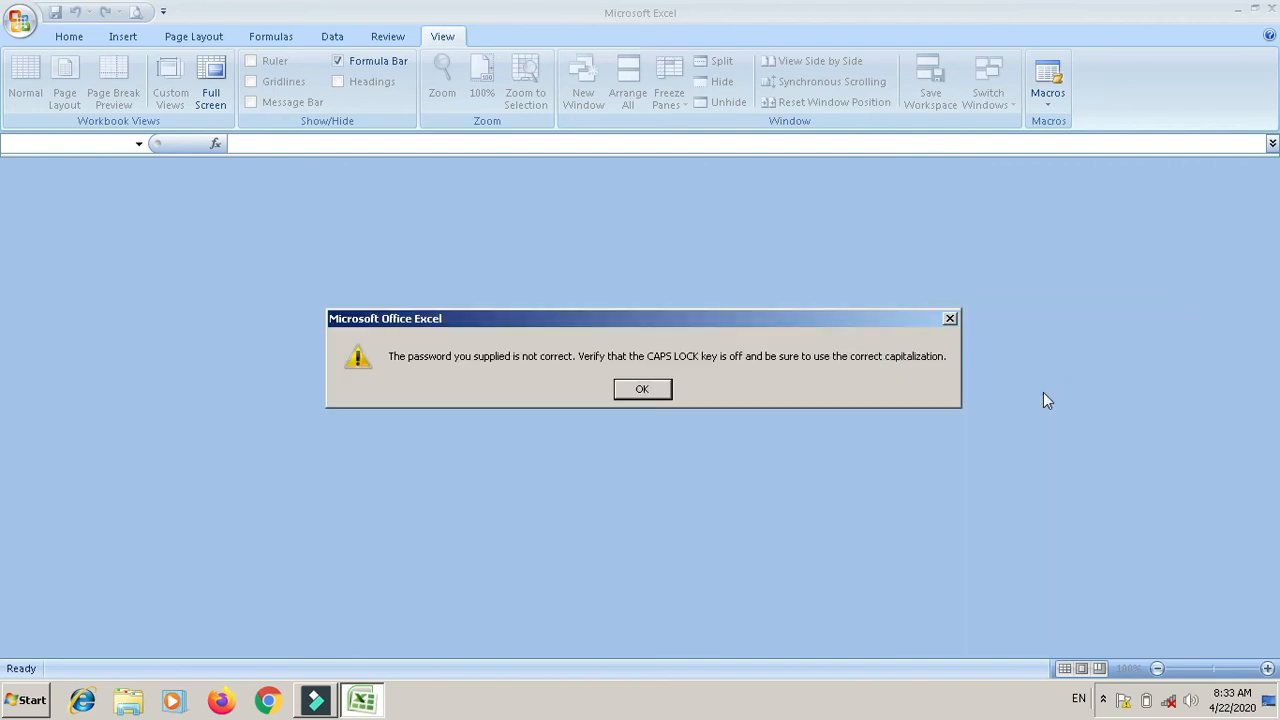
{"action": "left_click", "coordinate": [641, 391]}
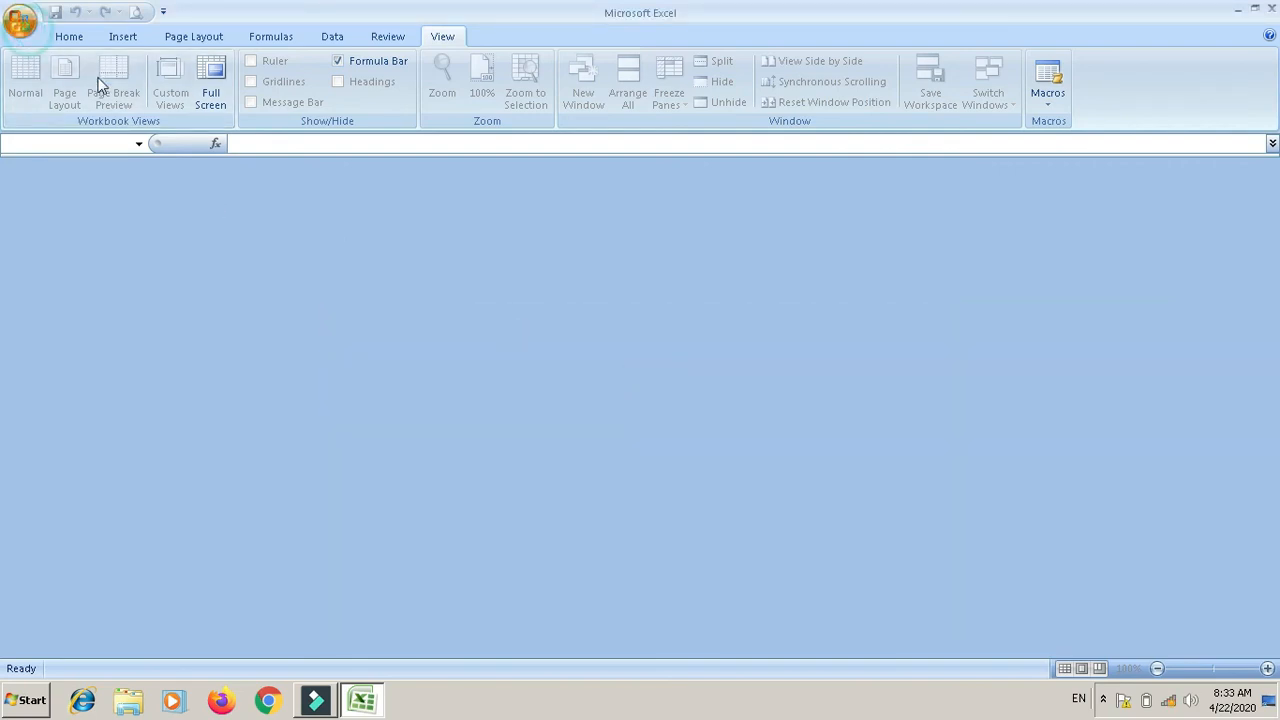
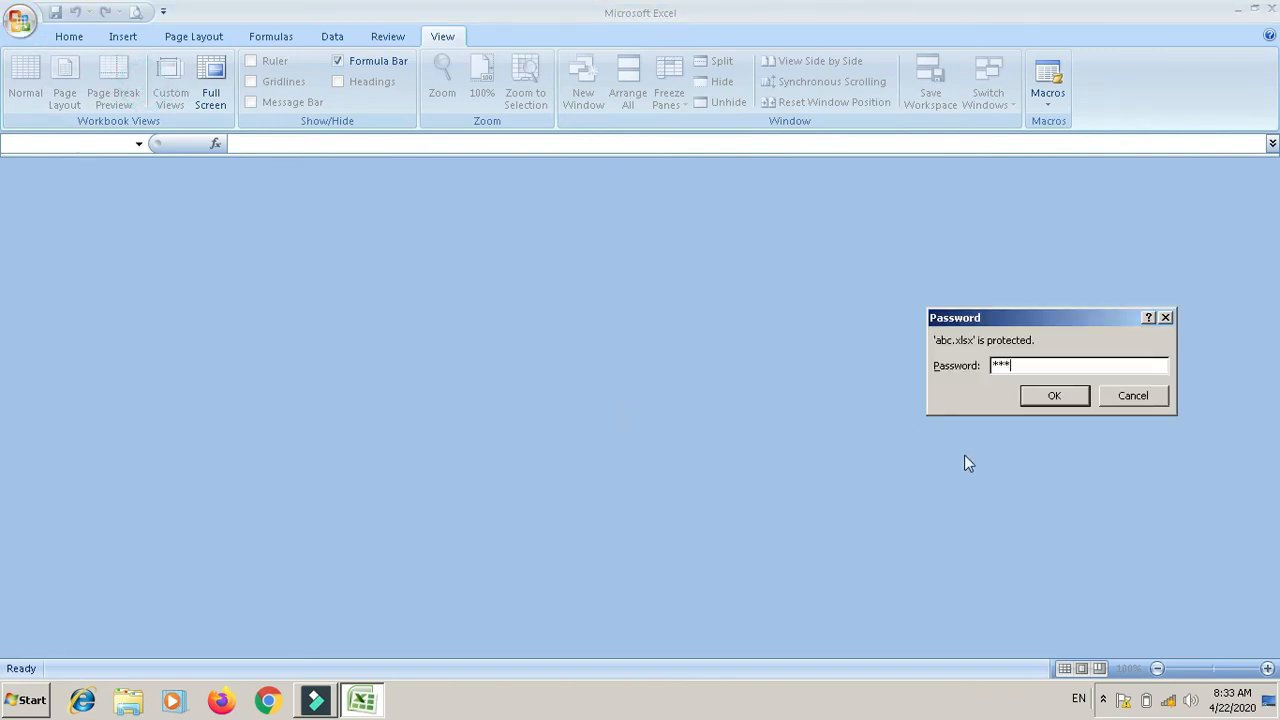
Step: Submit the correct password to open the protected abc.xlsx workbook
{"action": "left_click", "coordinate": [1055, 398]}
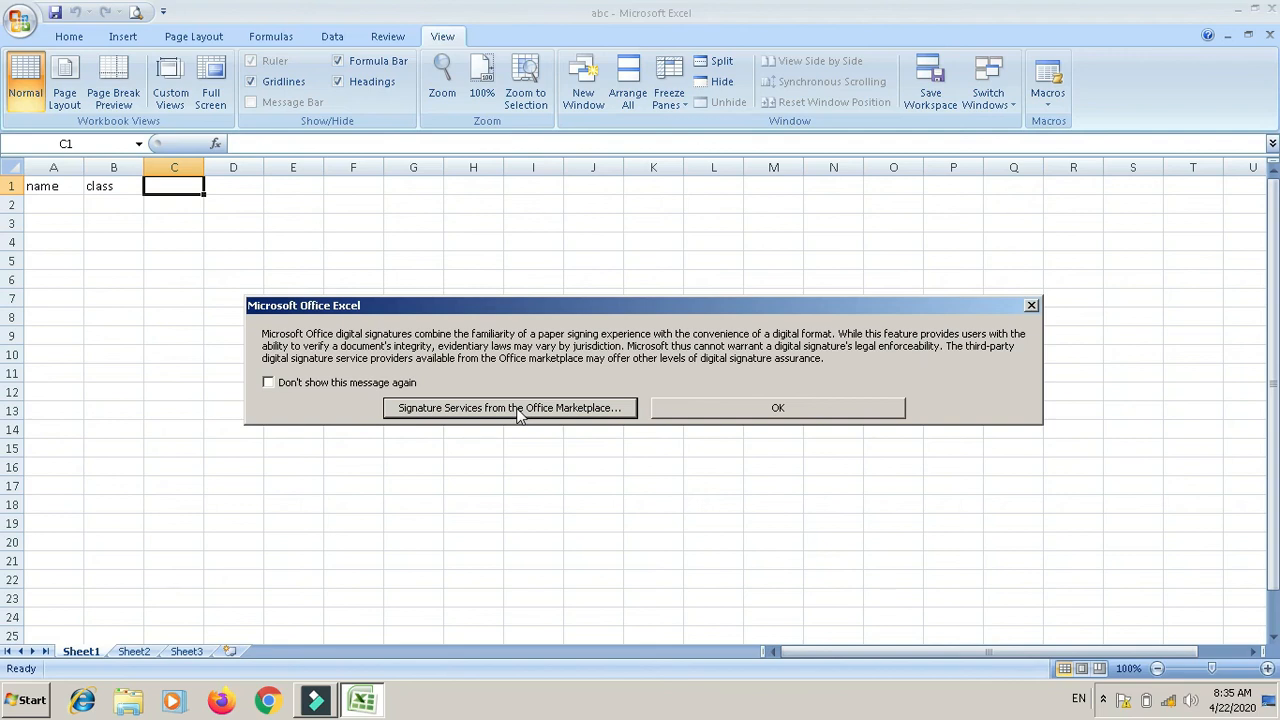
Step: Acknowledge the digital signature notice, then cancel the Get a Digital ID dialog
{"action": "left_click", "coordinate": [813, 416]}
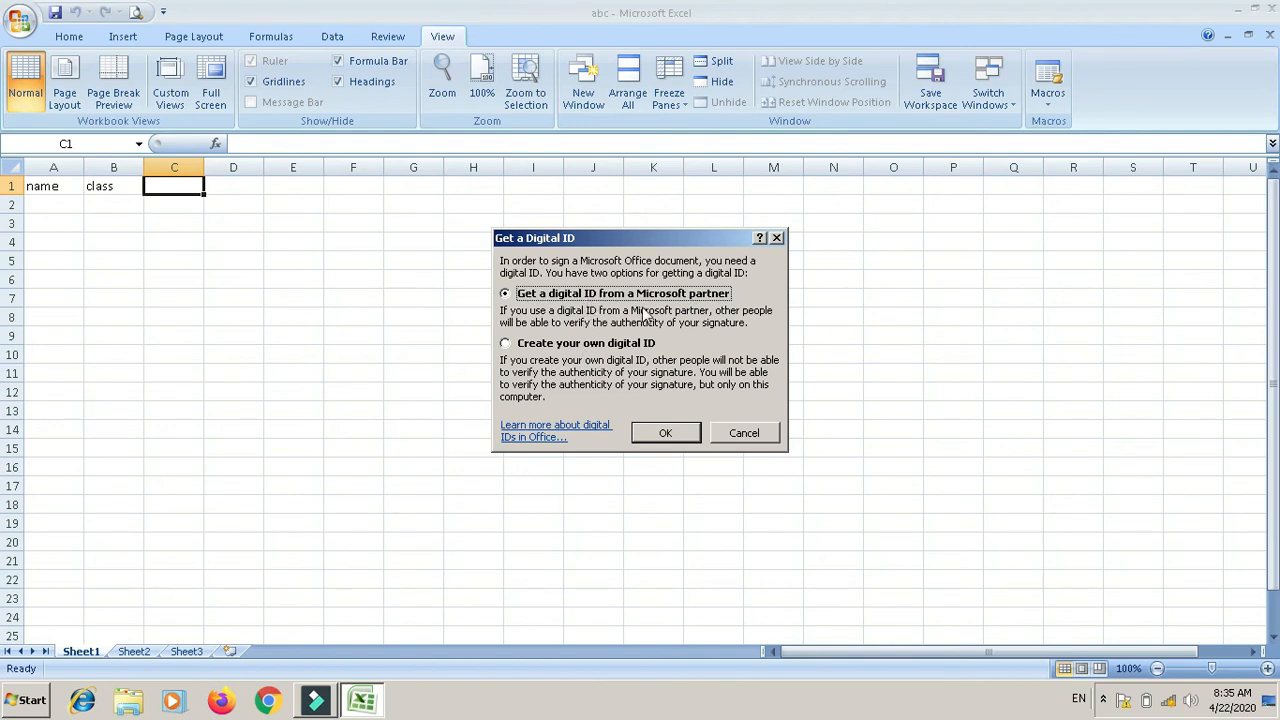
{"action": "left_click", "coordinate": [748, 430]}
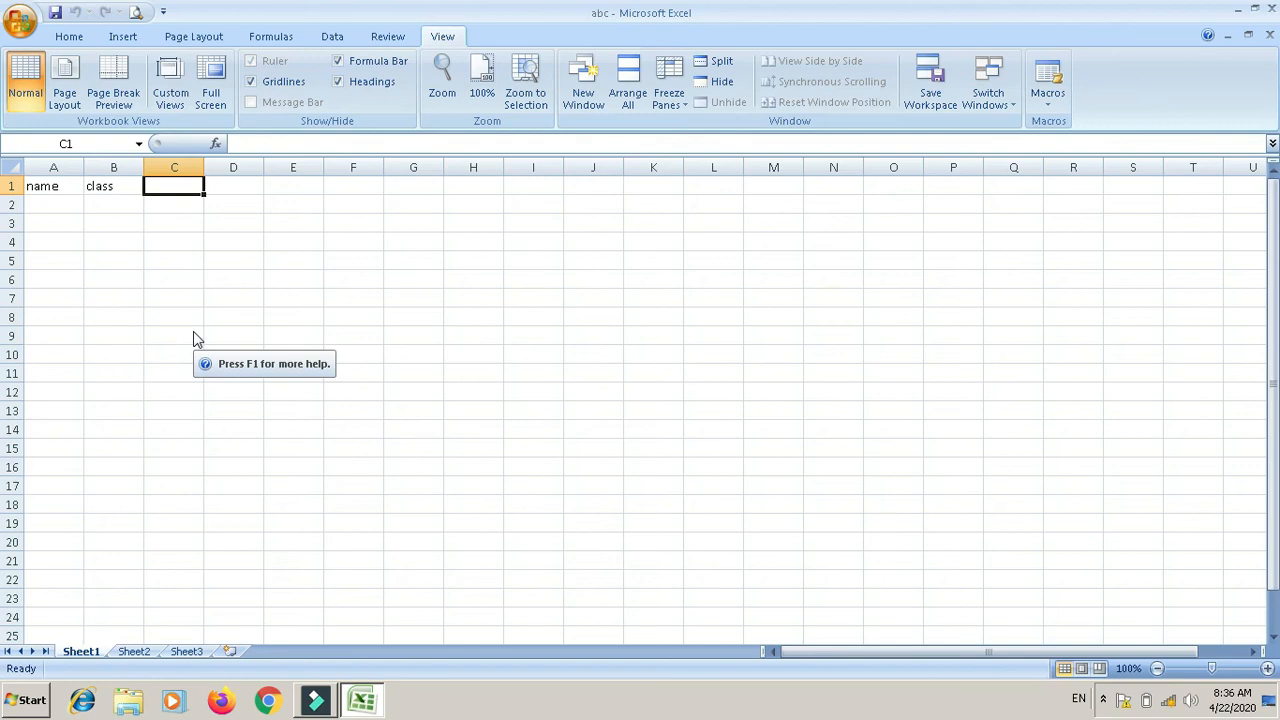
Step: Mark abc as final, confirm the save, dismiss the notice, and select cell E18
{"action": "left_click", "coordinate": [197, 339]}
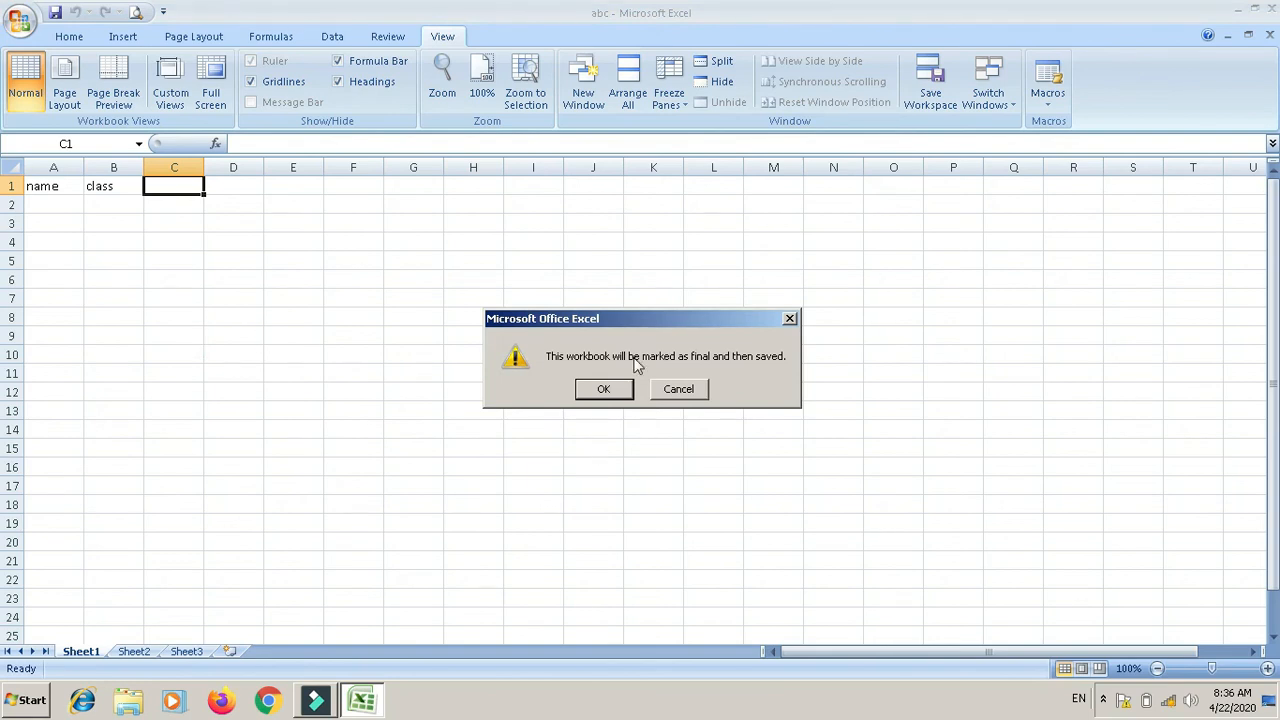
{"action": "left_click", "coordinate": [614, 386]}
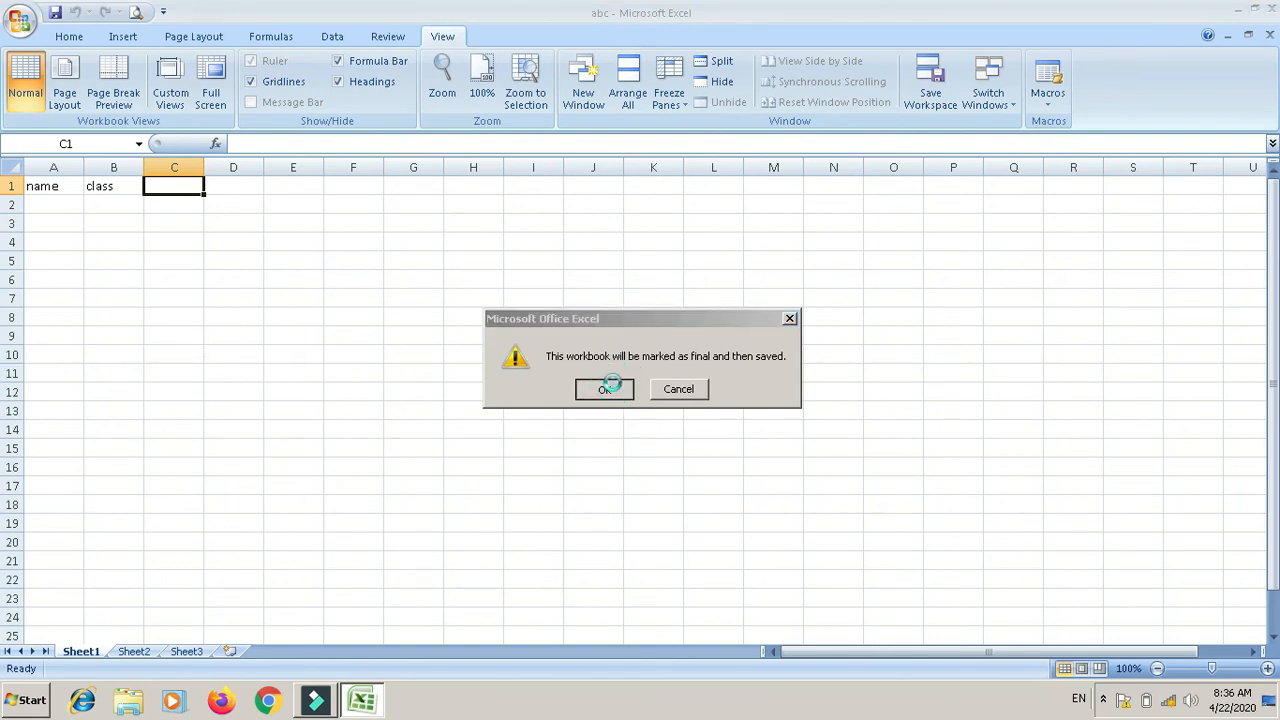
{"action": "left_click", "coordinate": [652, 413]}
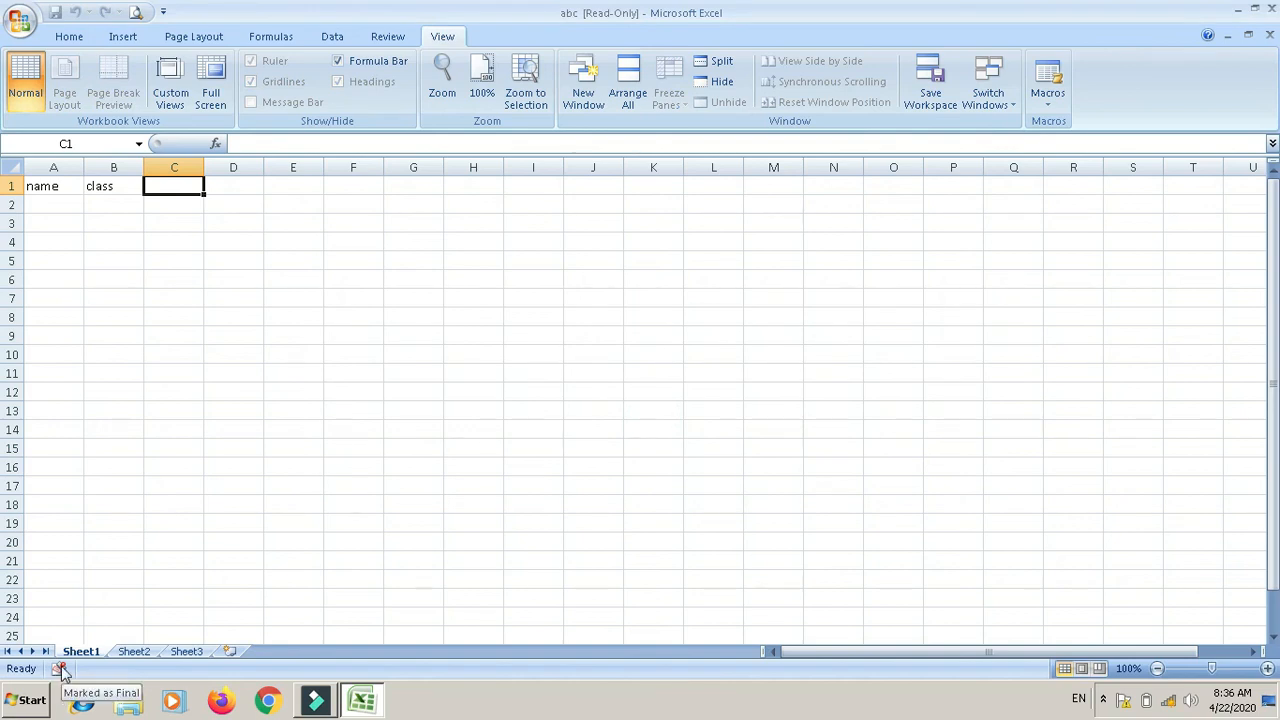
{"action": "left_click", "coordinate": [316, 501]}
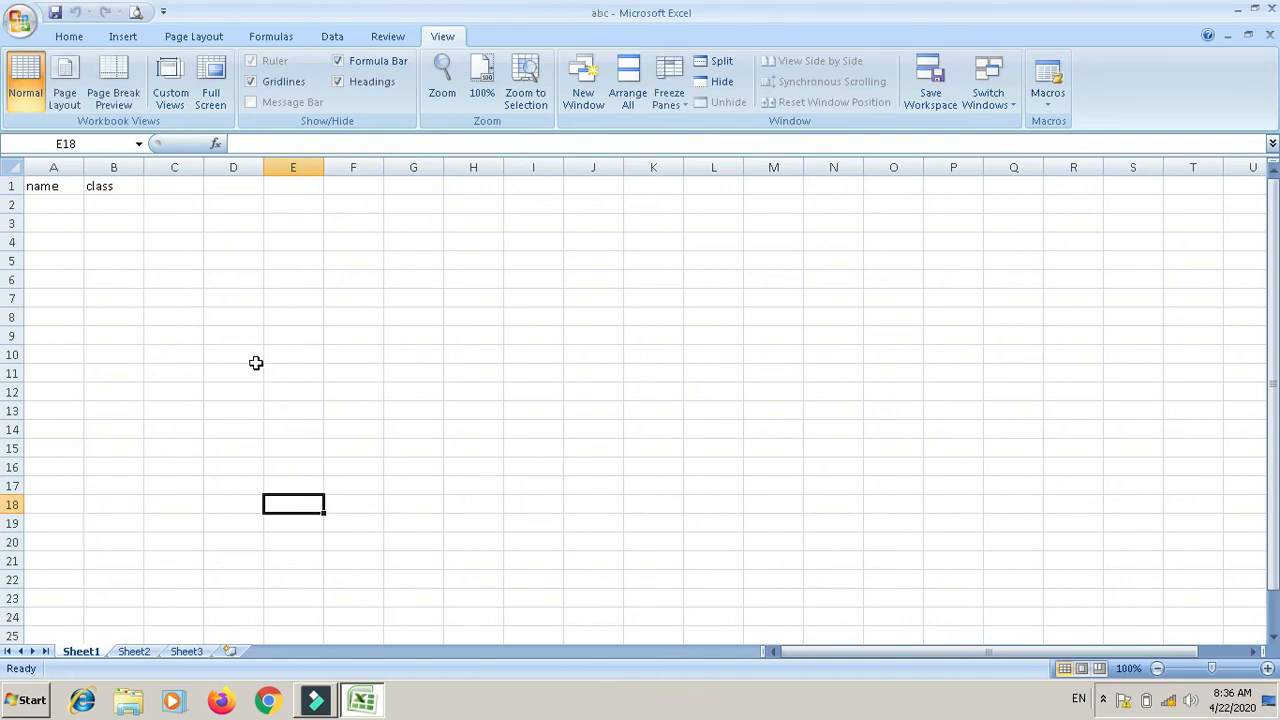
Step: Enter sdssd in cell E18 and run the Compatibility Checker on the workbook
{"action": "type", "text": "sdssd"}
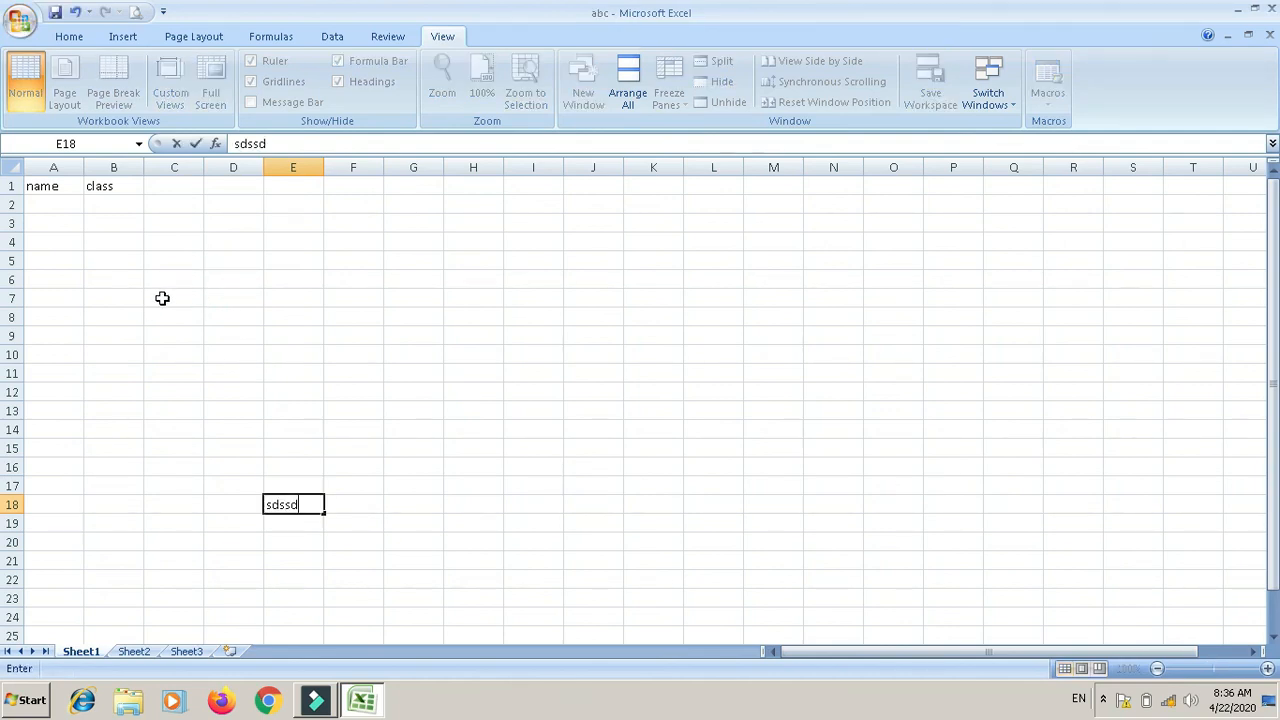
{"action": "left_click", "coordinate": [163, 297]}
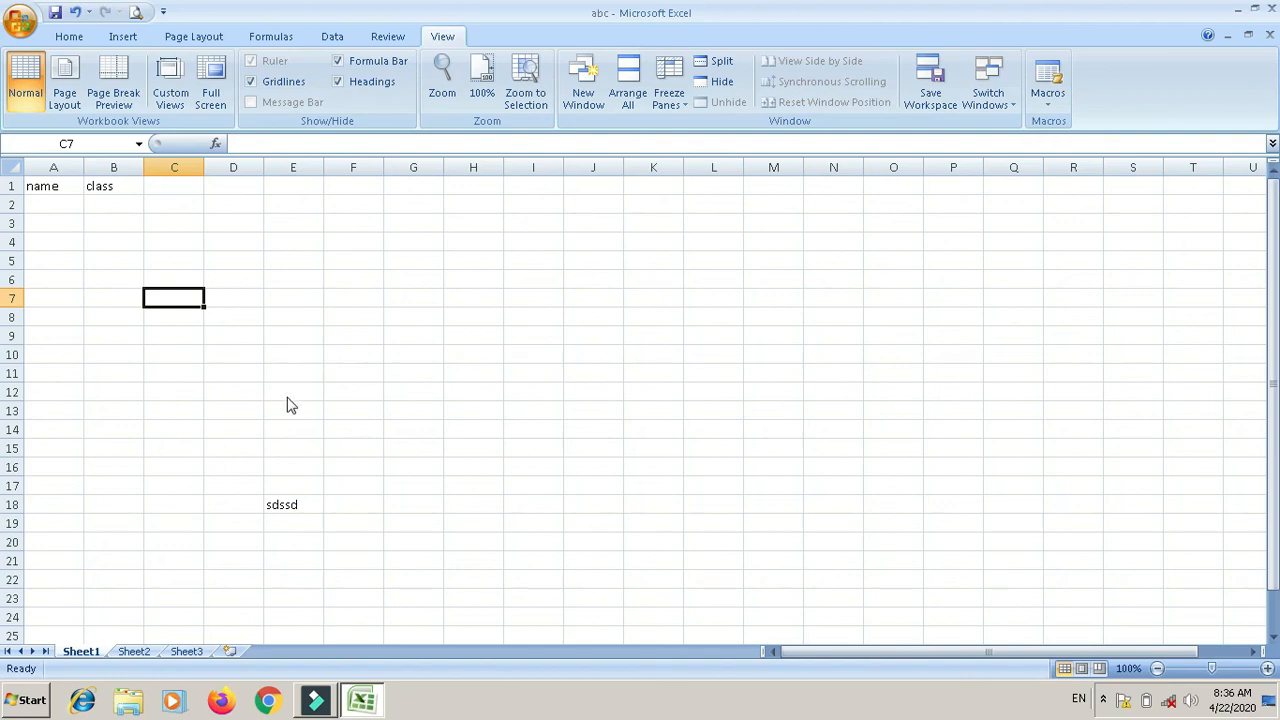
{"action": "key", "text": "ctrl+s"}
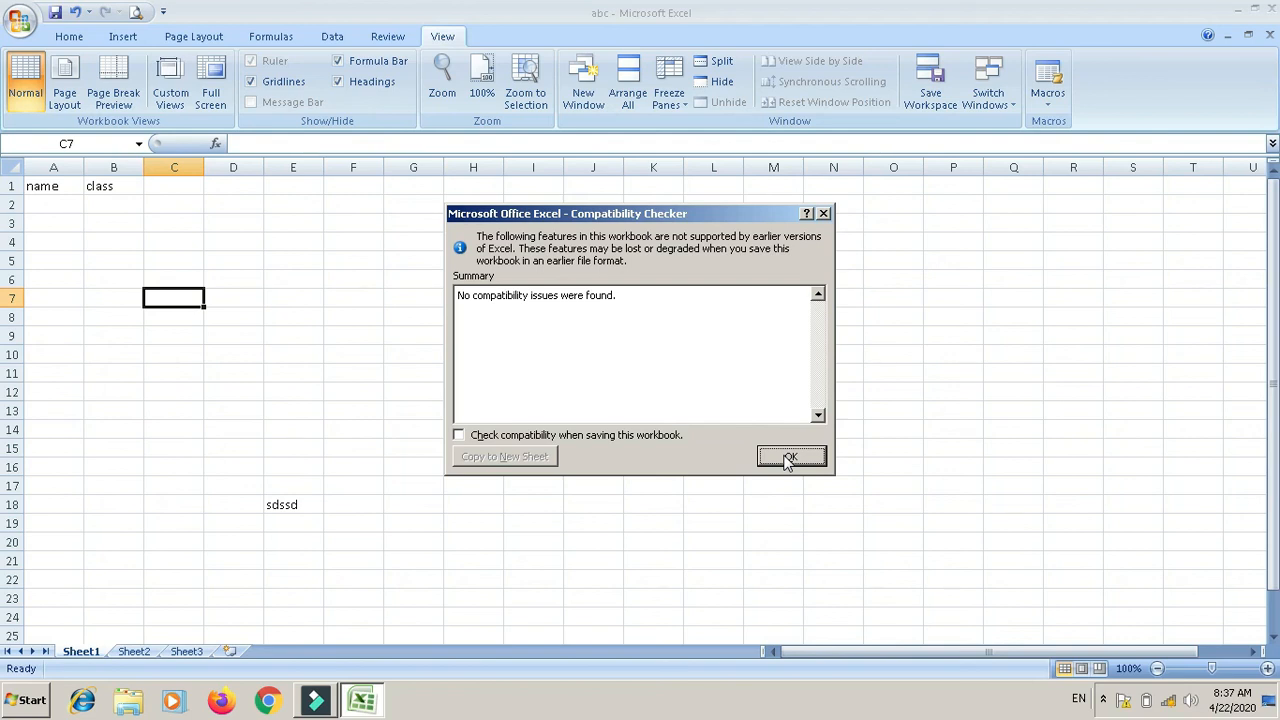
Step: Close the Compatibility Checker report showing no issues found
{"action": "left_click", "coordinate": [790, 457]}
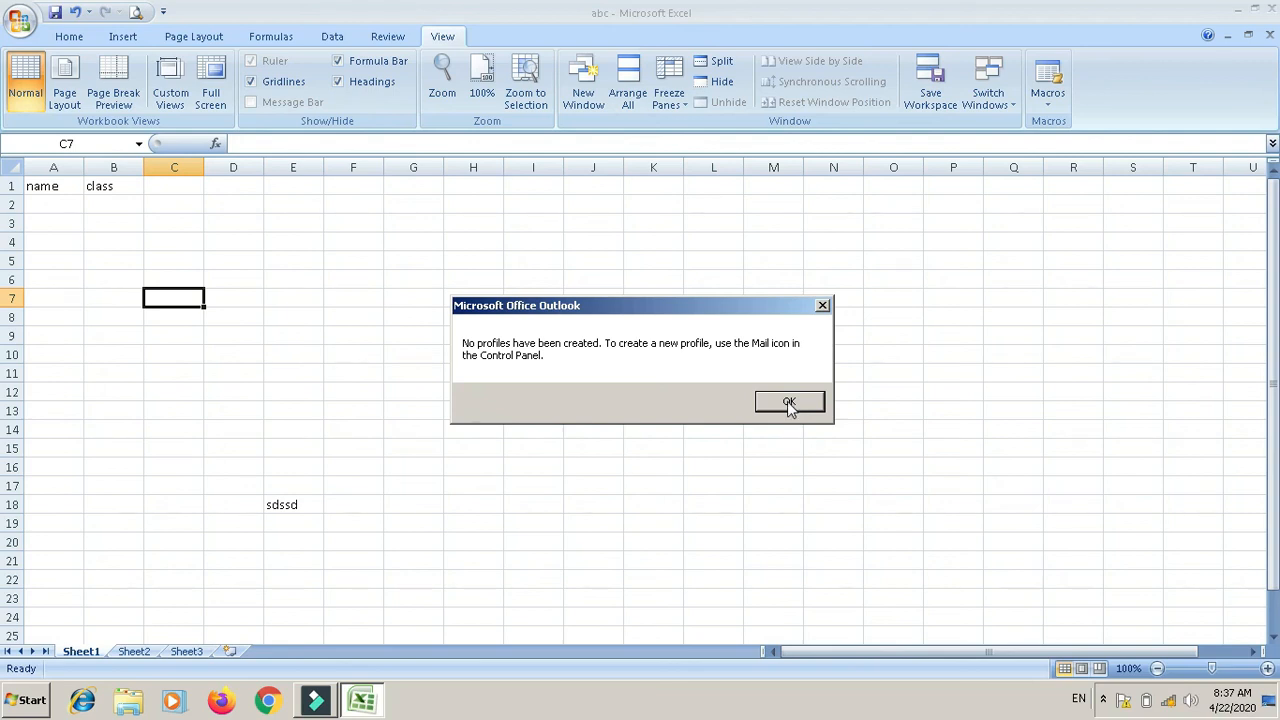
Step: Dismiss the Outlook no-profiles warning and the 64-bit unavailable-feature notice
{"action": "left_click", "coordinate": [789, 402]}
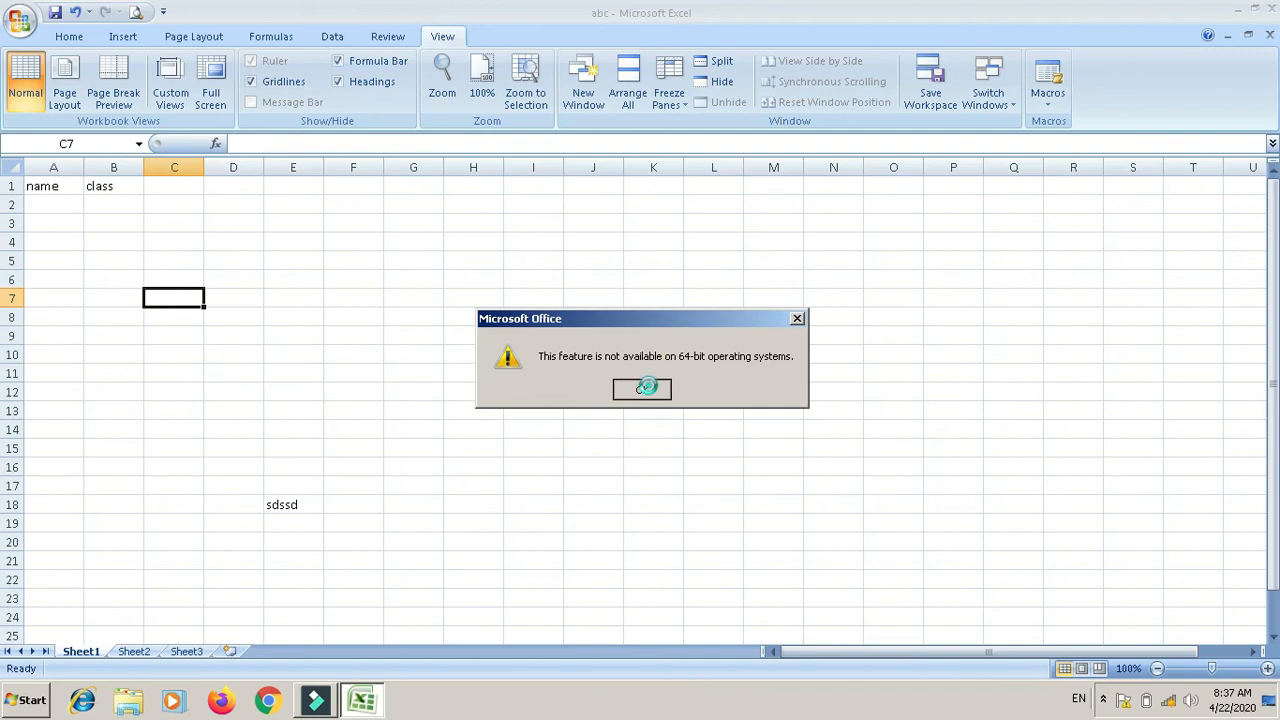
{"action": "left_click", "coordinate": [641, 390]}
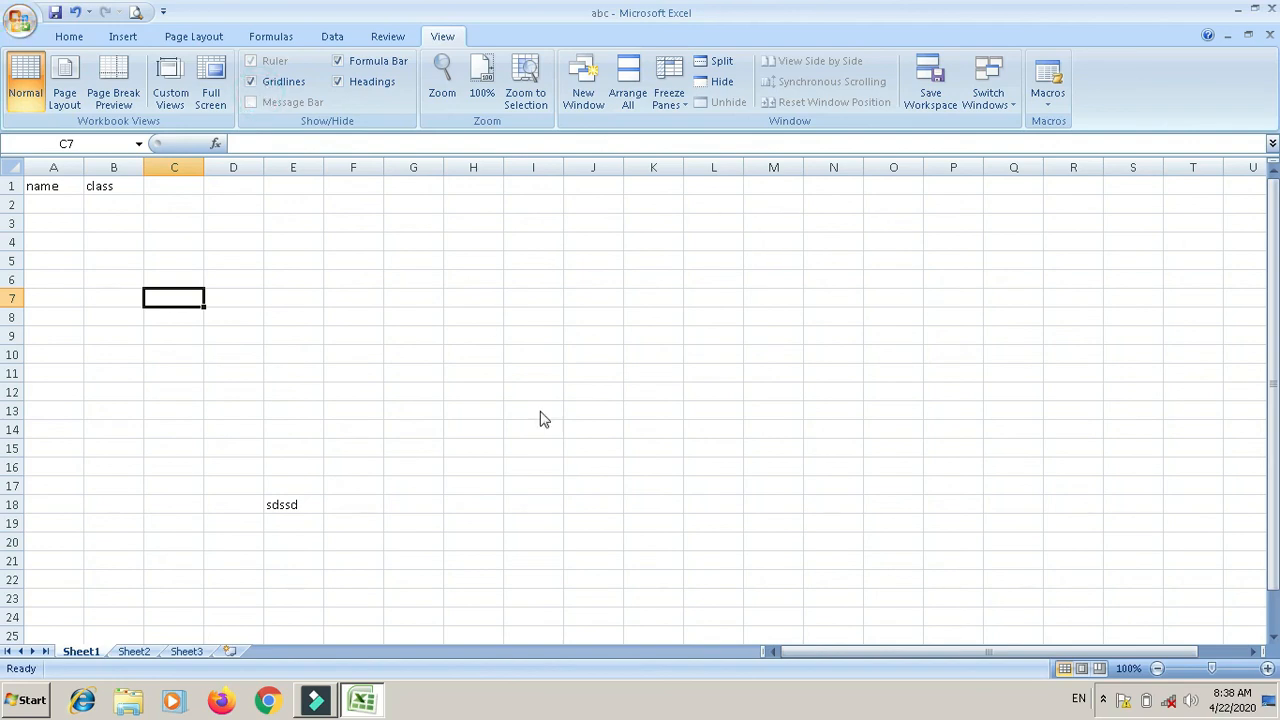
Step: Publish to Excel Services by saving over abc.xlsx, then dismiss the browser-display error
{"action": "key", "text": "F12"}
{"action": "left_click", "coordinate": [498, 480]}
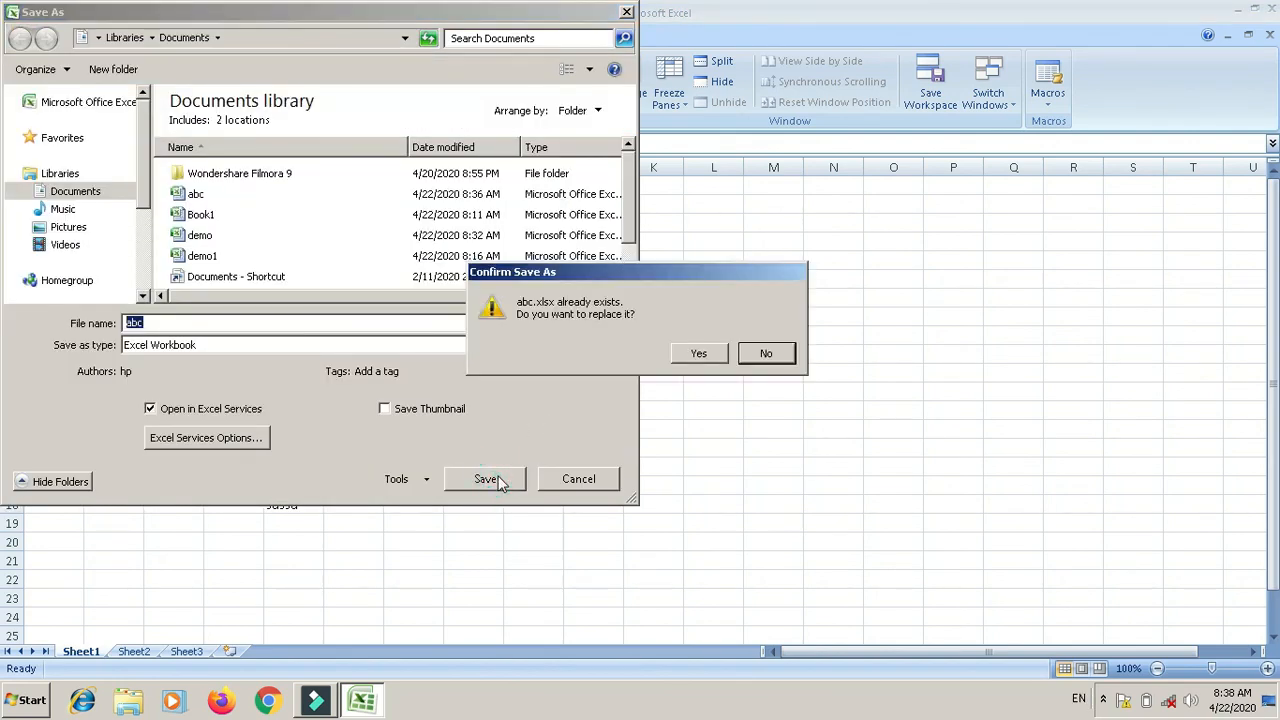
{"action": "left_click", "coordinate": [694, 356]}
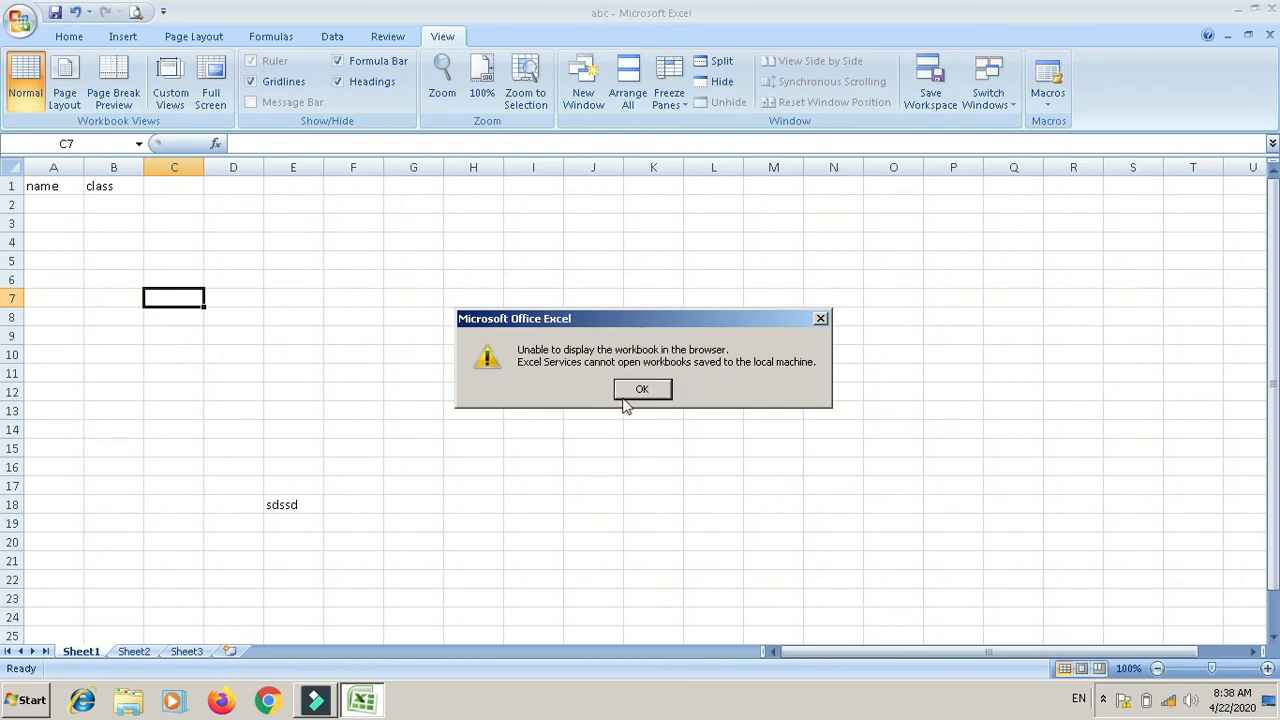
{"action": "left_click", "coordinate": [622, 394]}
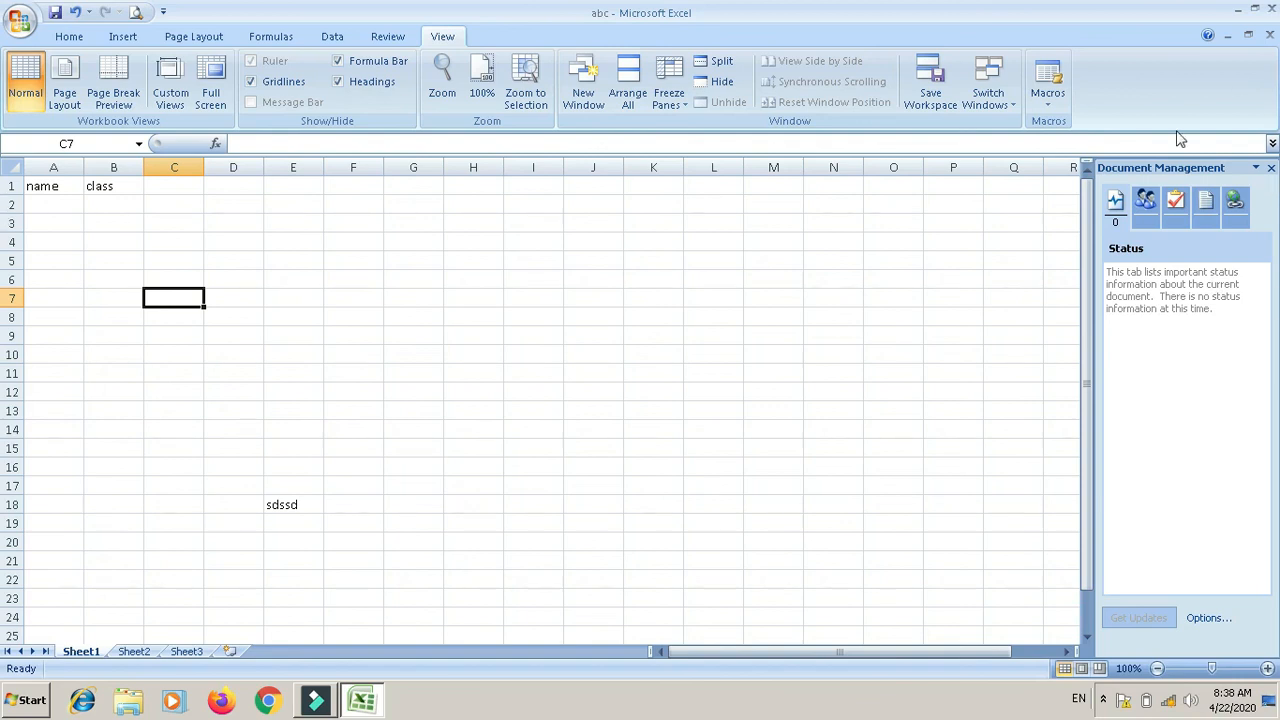
Step: Close the Document Management pane, then close abc with Ctrl+W
{"action": "left_click", "coordinate": [1270, 168]}
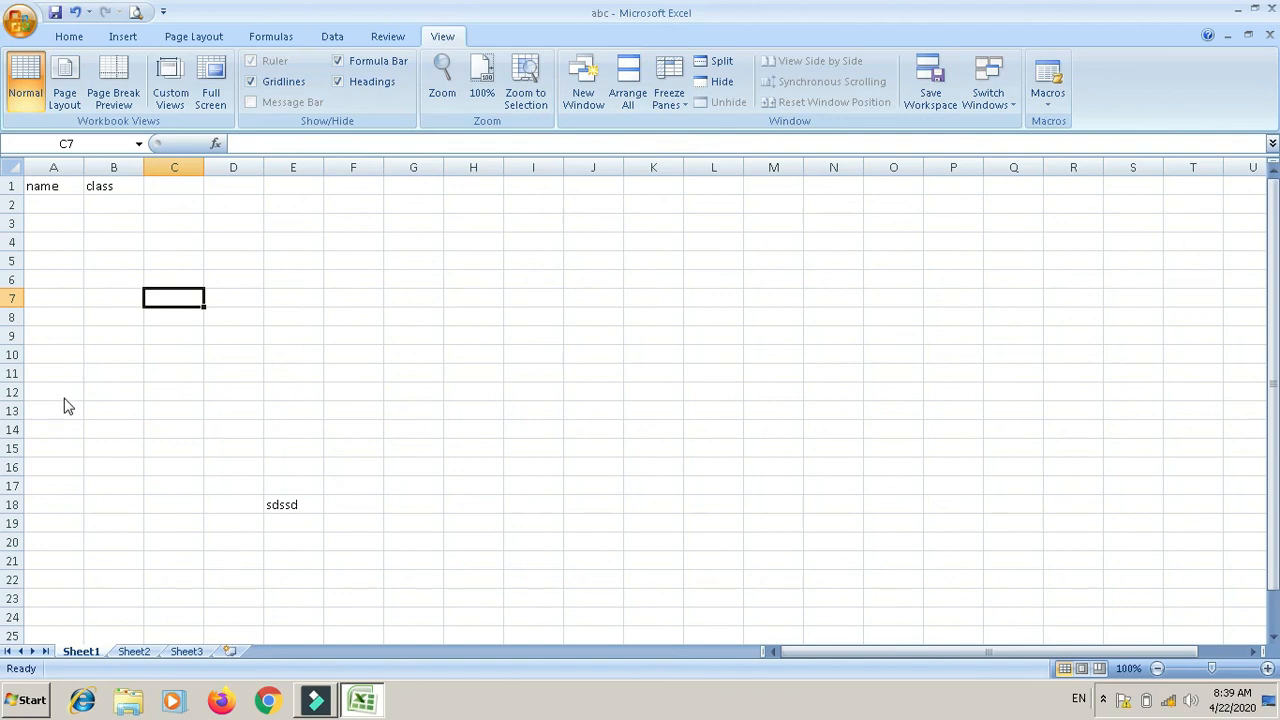
{"action": "key", "text": "ctrl+w"}
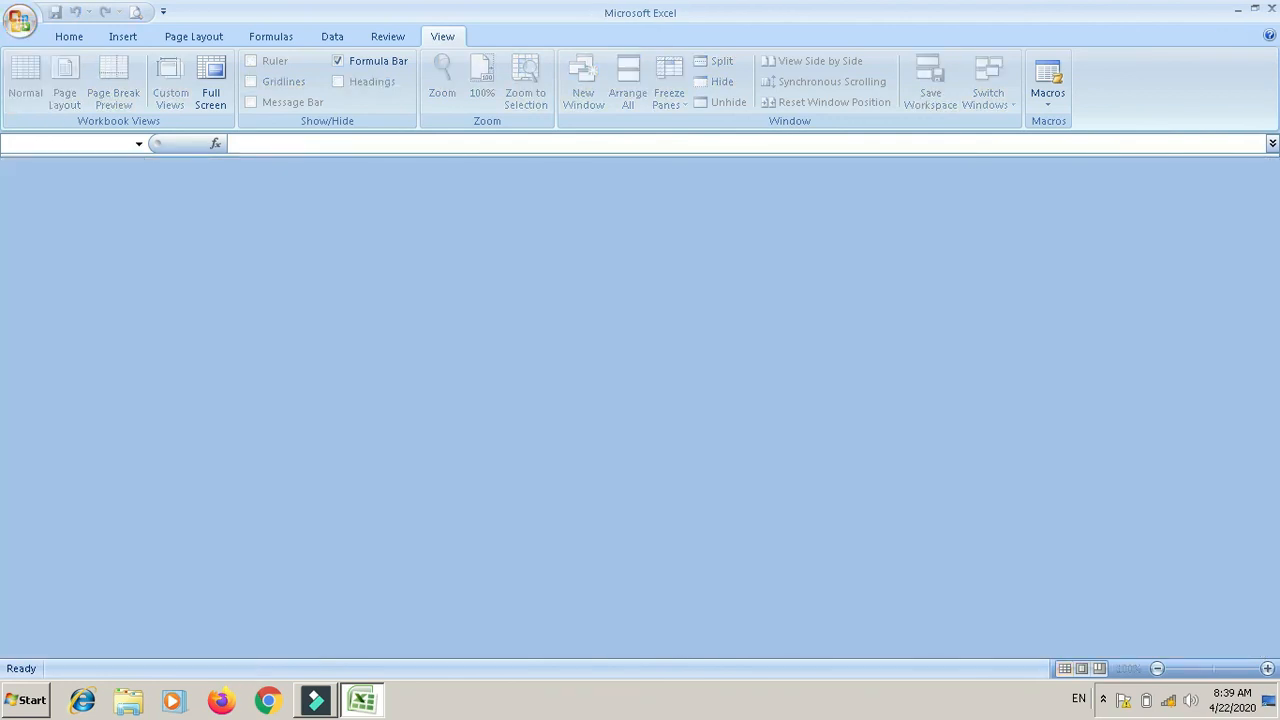